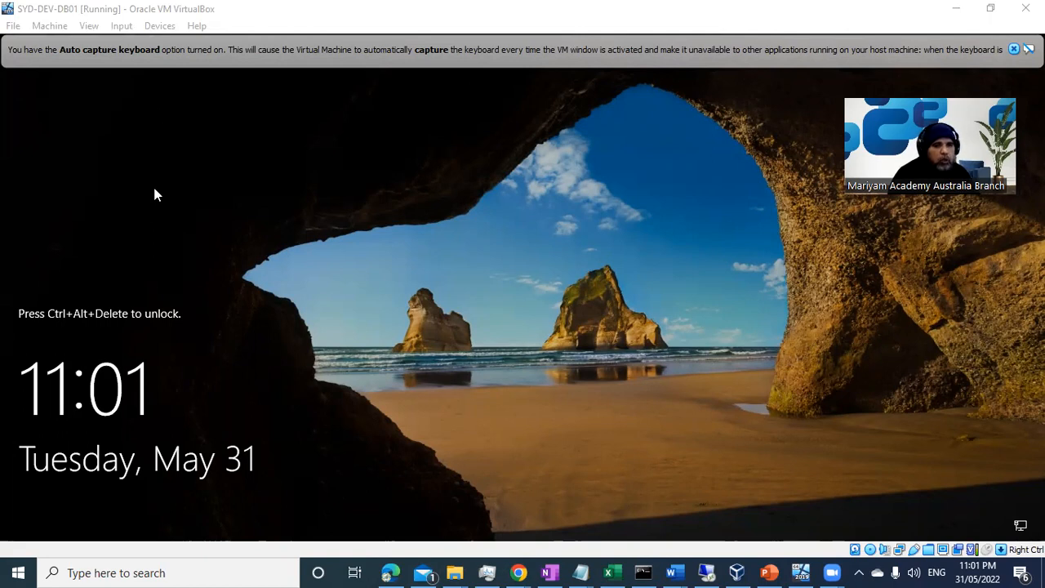
- Unlock the SYD-DEV-DB01 virtual machine and sign in to the Administrator account with its password
click(121, 26)
mouse_move(169, 49)
click(344, 89)
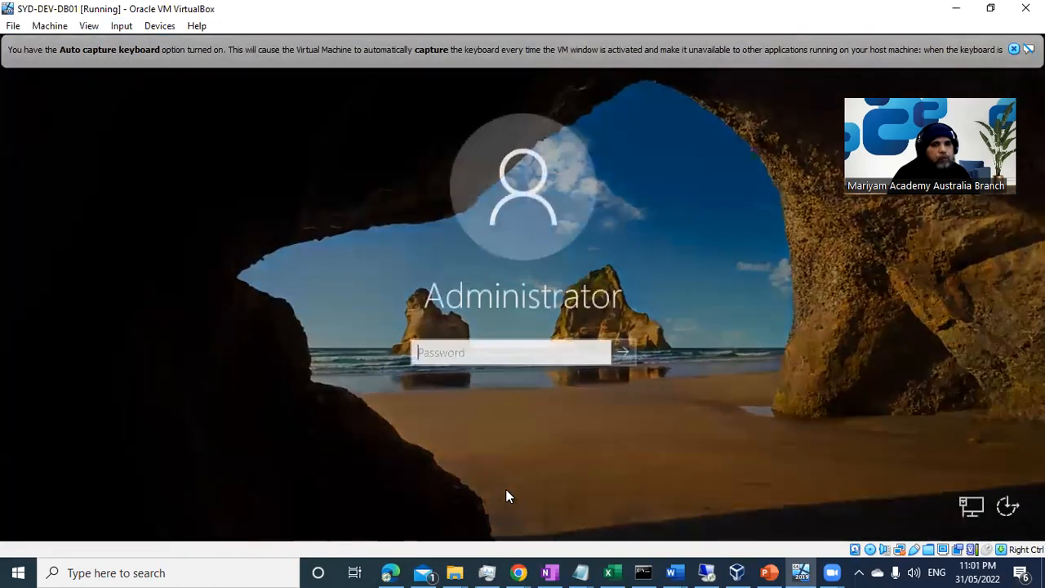
text(***)
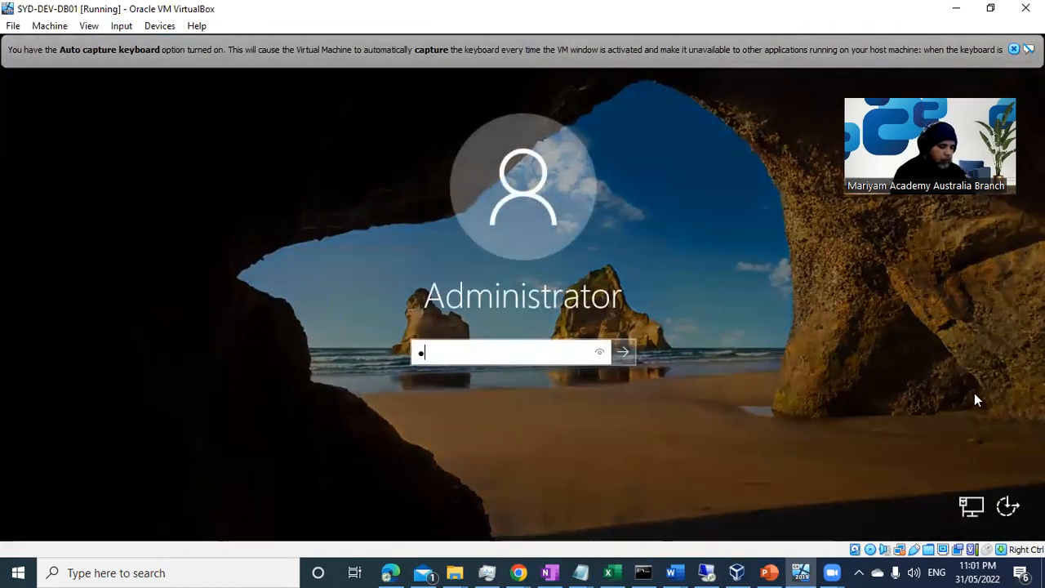
text(****)
key(BackSpace)
key(BackSpace)
key(BackSpace)
key(BackSpace)
key(BackSpace)
key(BackSpace)
key(BackSpace)
text(**)
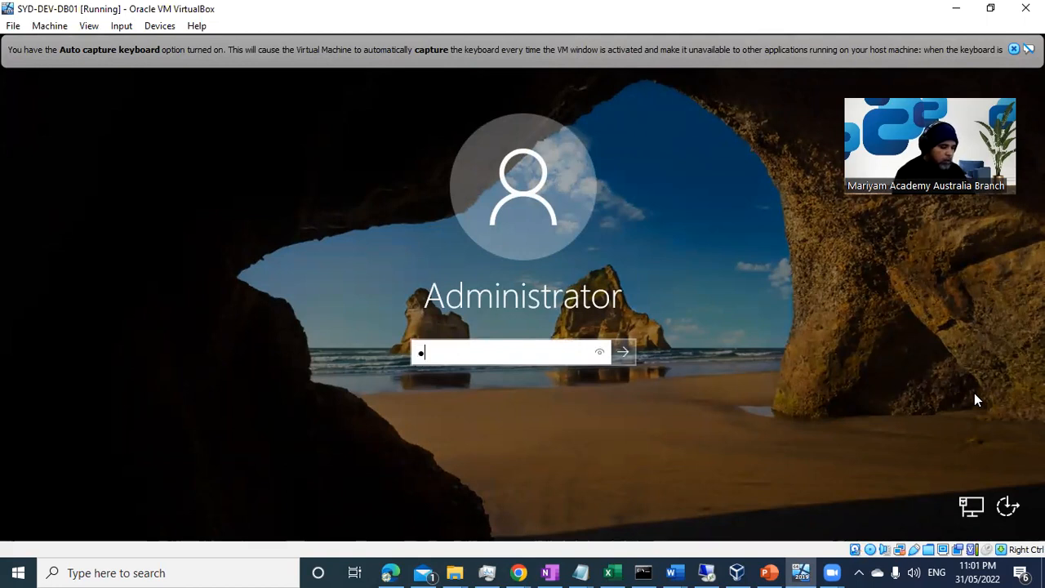
text(*********)
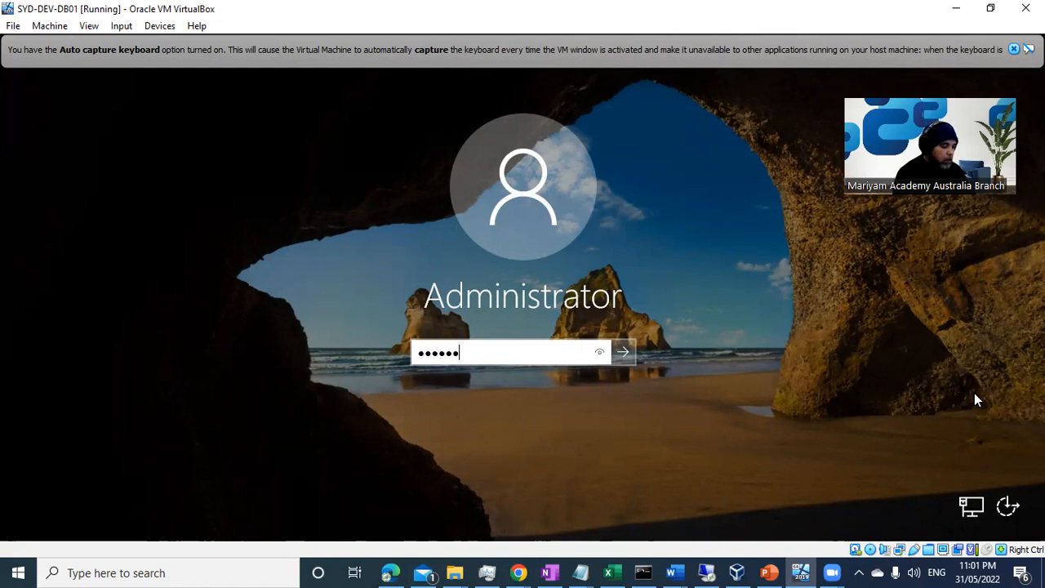
key(Return)
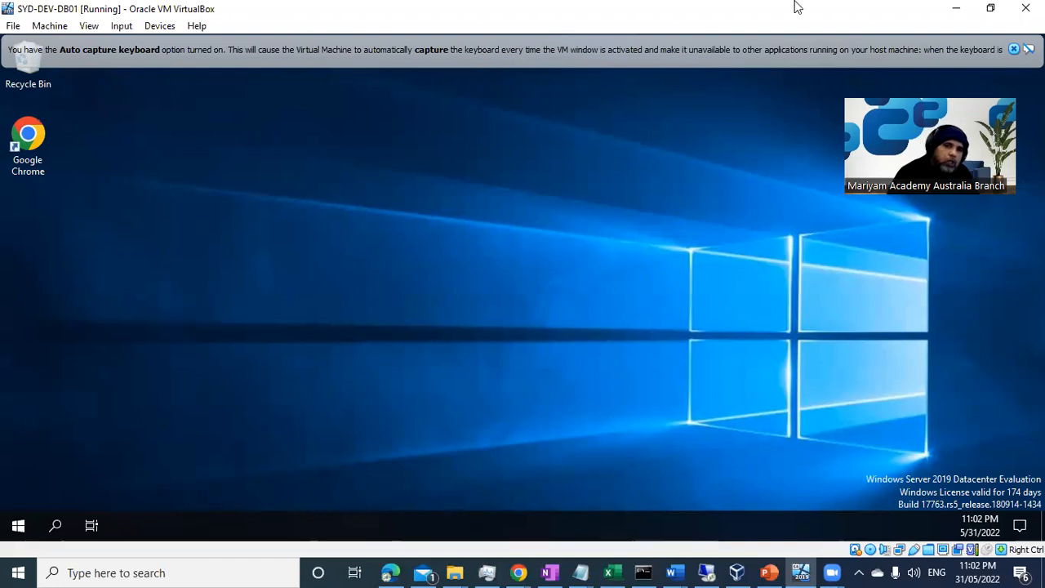
- Dismiss the keyboard capture notice, shift the Windows Admin Center prompt aside and maximize Server Manager
click(1013, 50)
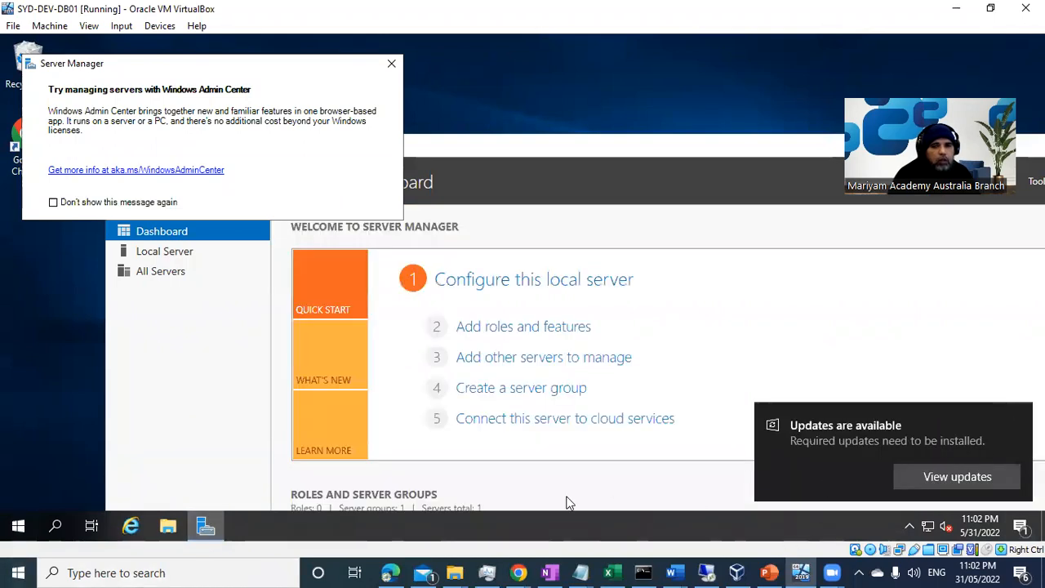
drag(360, 66, 552, 67)
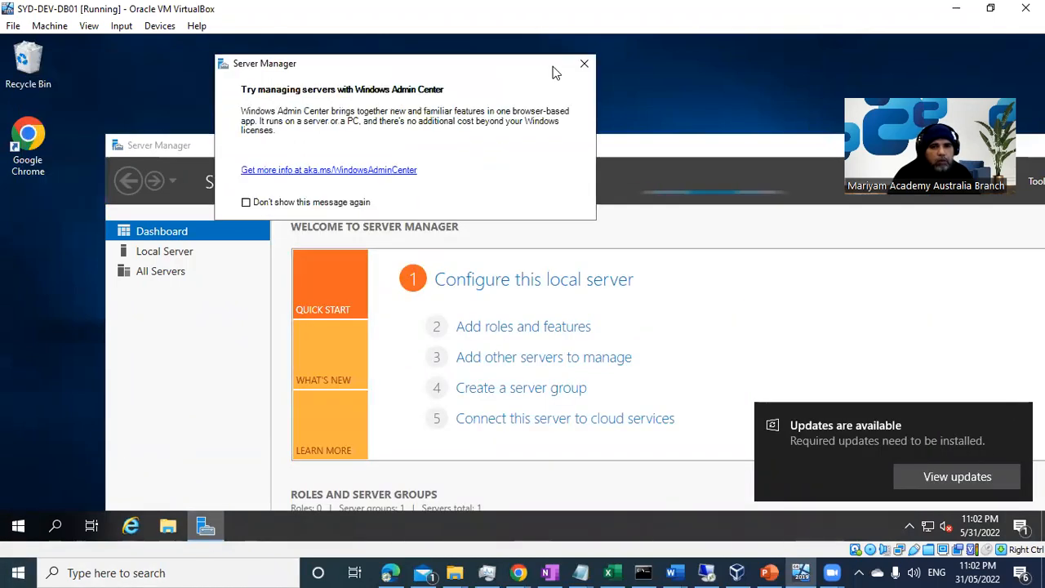
click(17, 526)
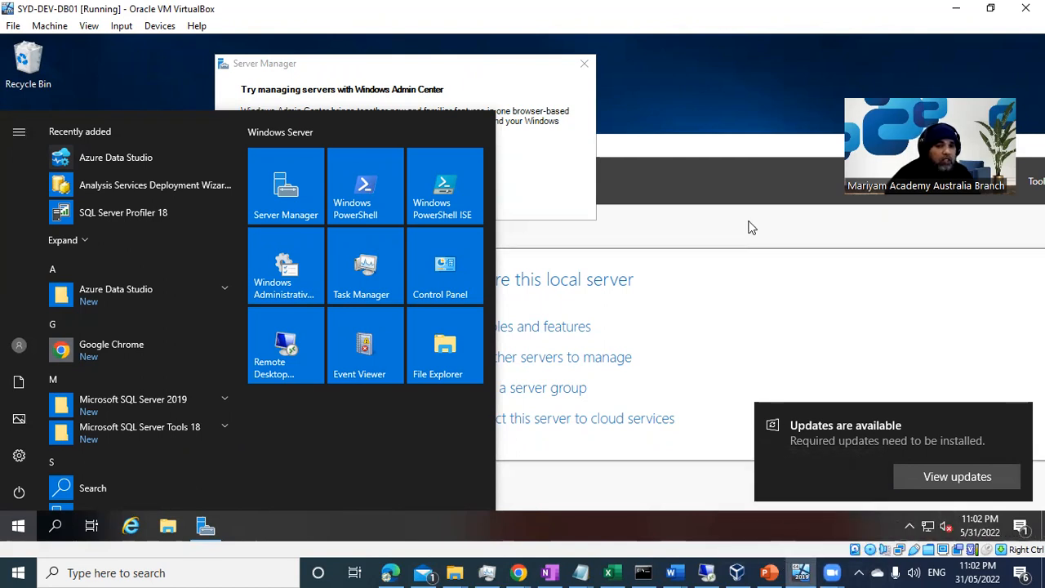
click(738, 150)
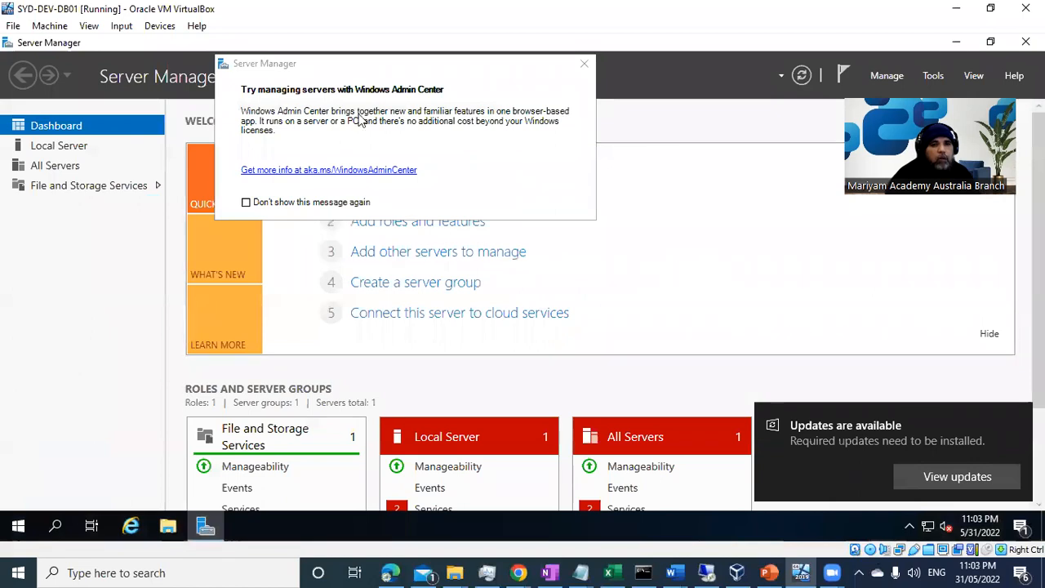
- Switch the virtual machine display to full-screen mode
click(149, 31)
mouse_move(132, 29)
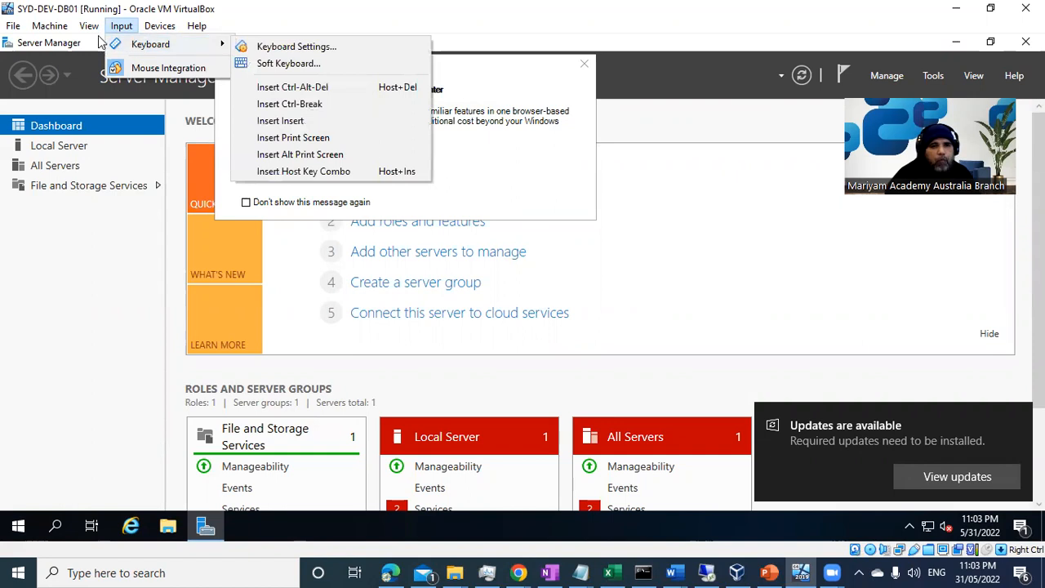
mouse_move(89, 25)
click(113, 49)
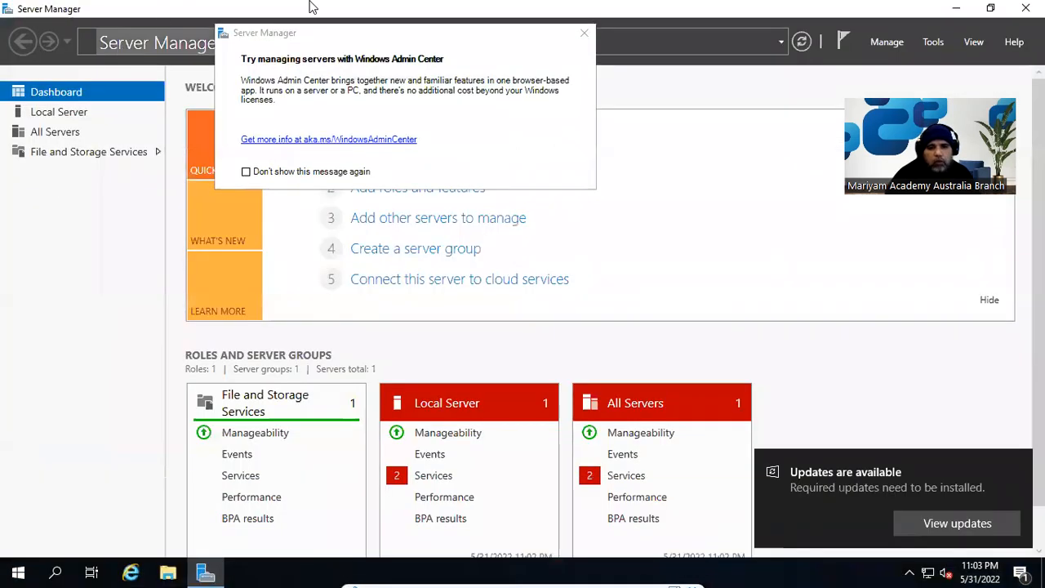
- Clear the available updates notification and close the Windows Admin Center prompt
click(931, 530)
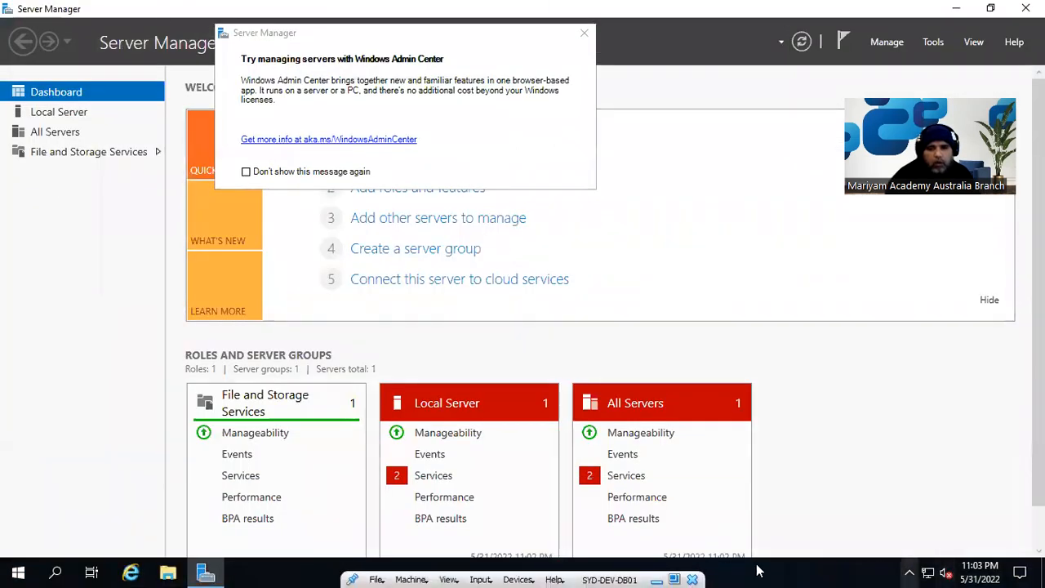
click(631, 12)
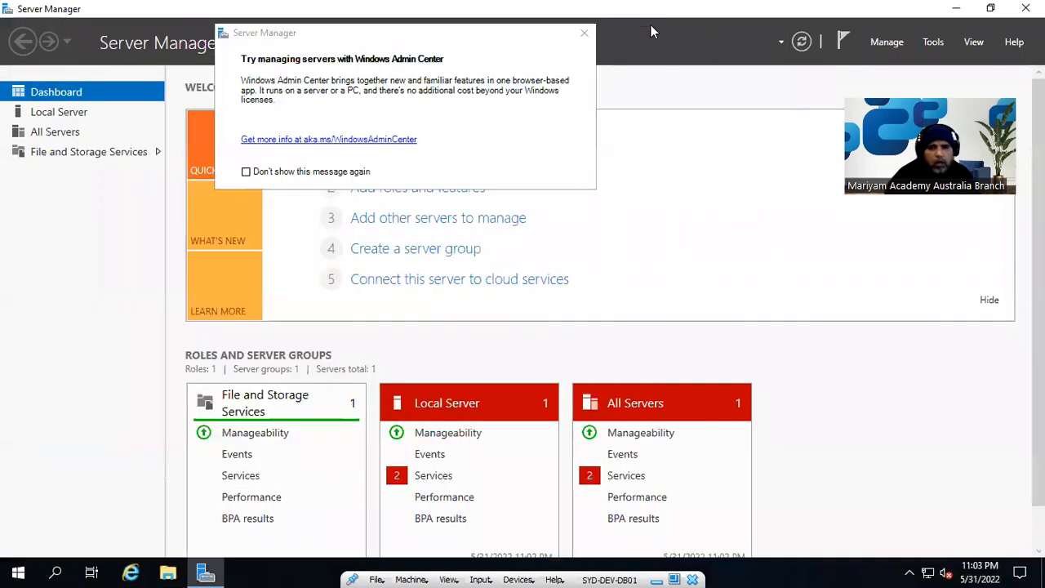
click(584, 32)
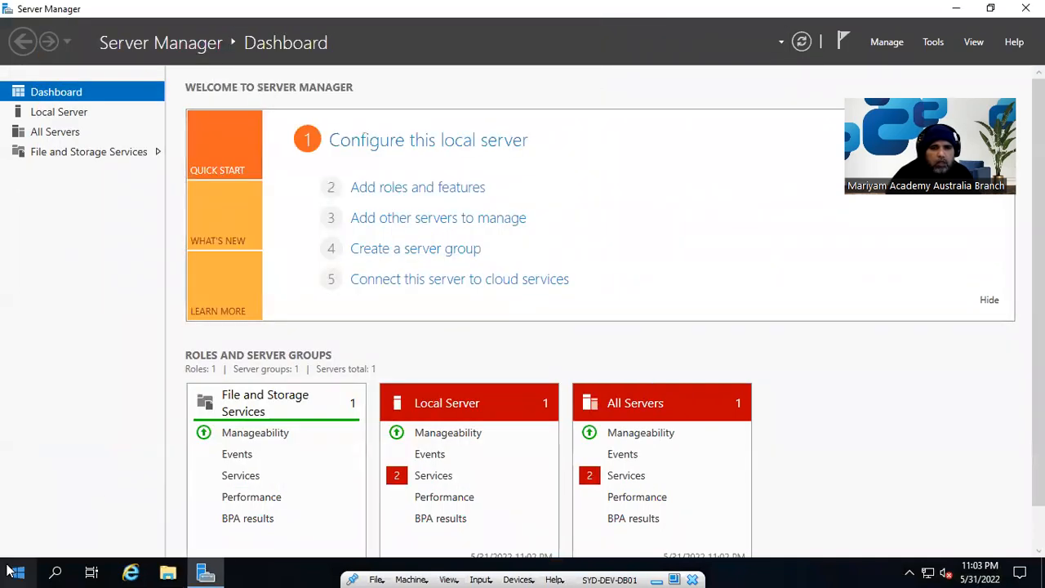
- Launch SQL Server Management Studio from Microsoft SQL Server Tools 18 as administrator and minimize Server Manager
click(3, 572)
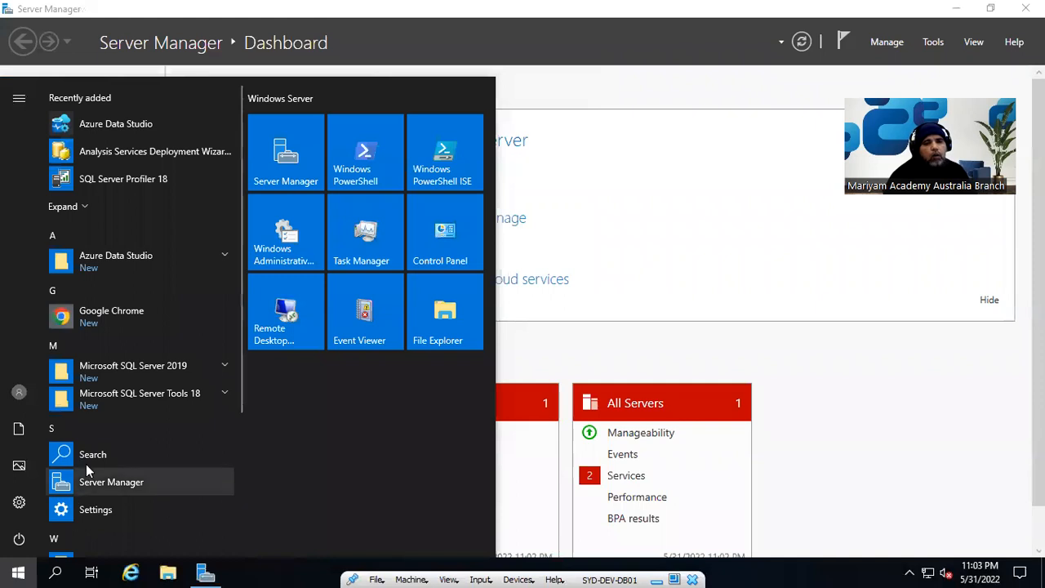
scroll(195, 211, down, 3)
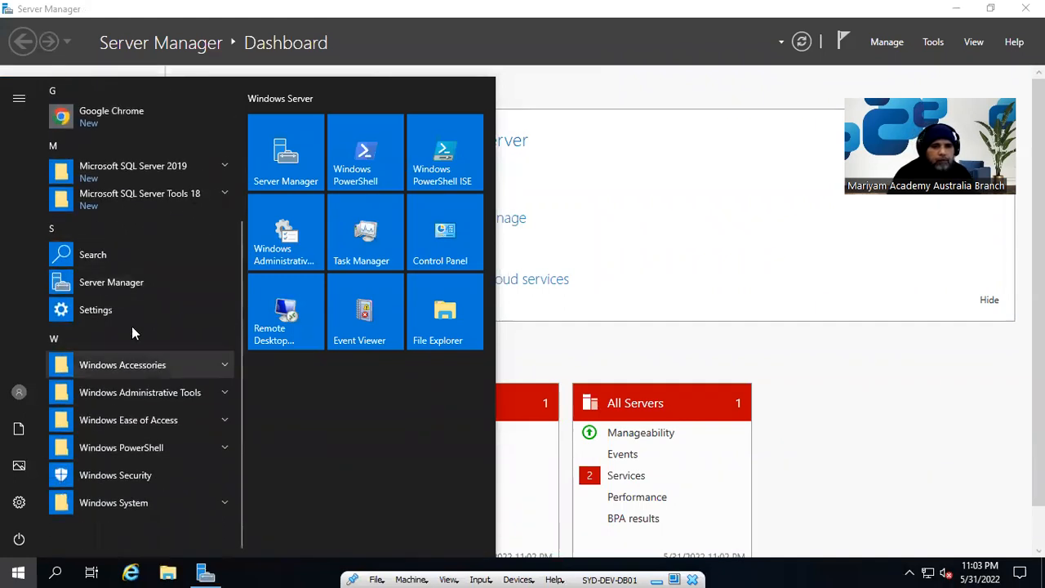
click(204, 199)
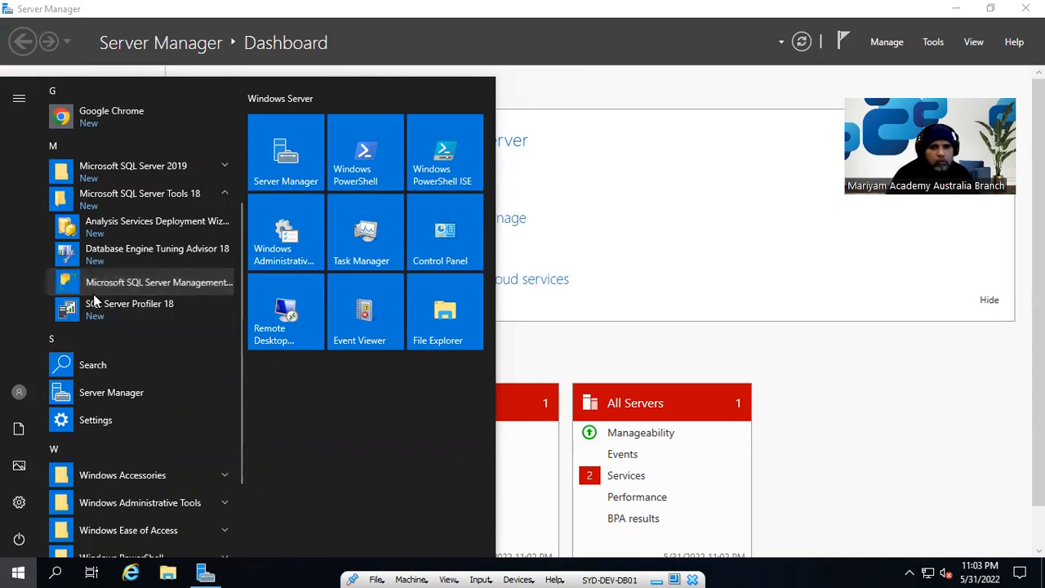
right_click(216, 288)
mouse_move(308, 326)
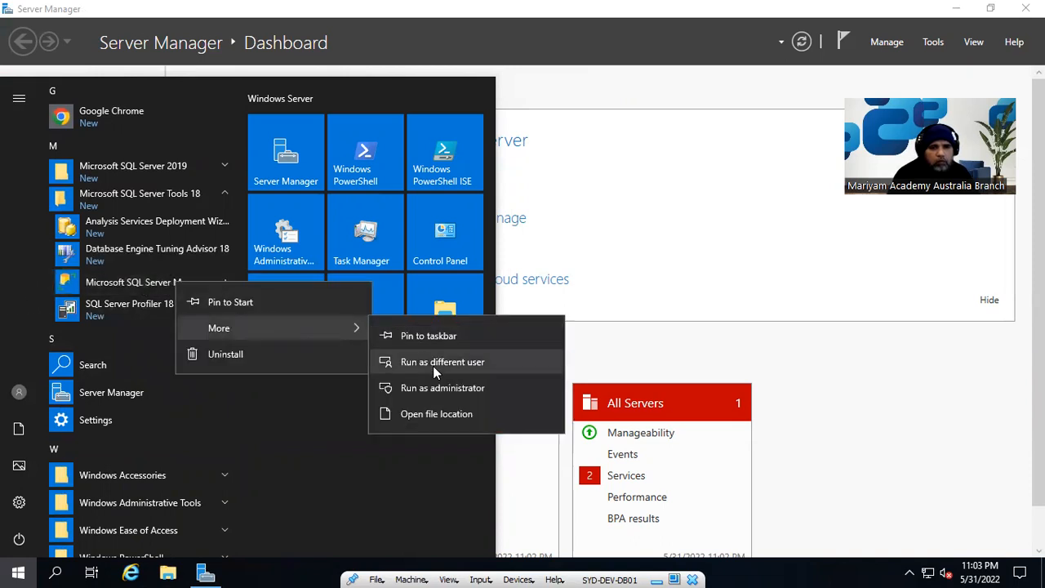
click(447, 389)
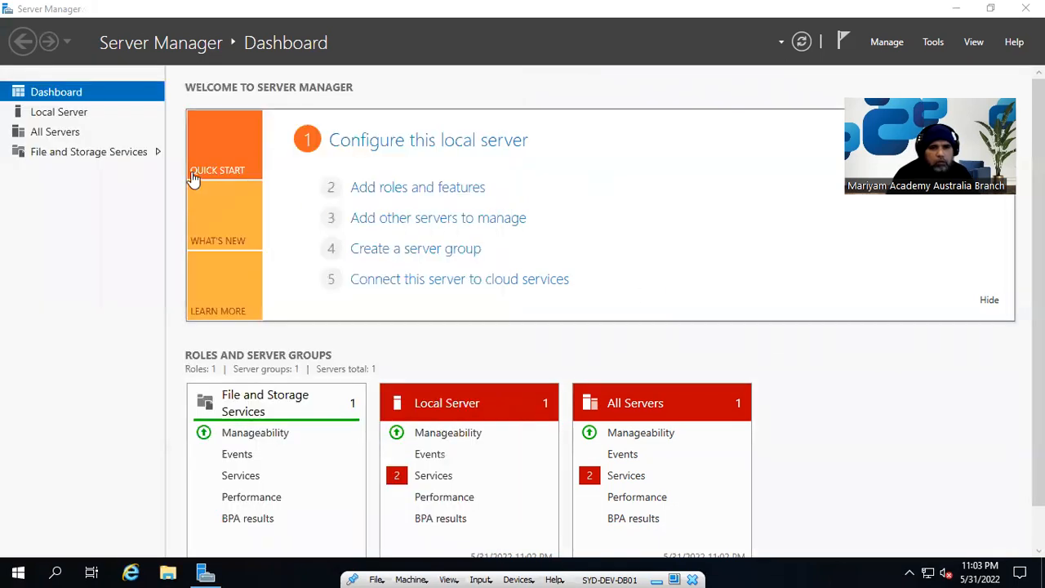
click(957, 9)
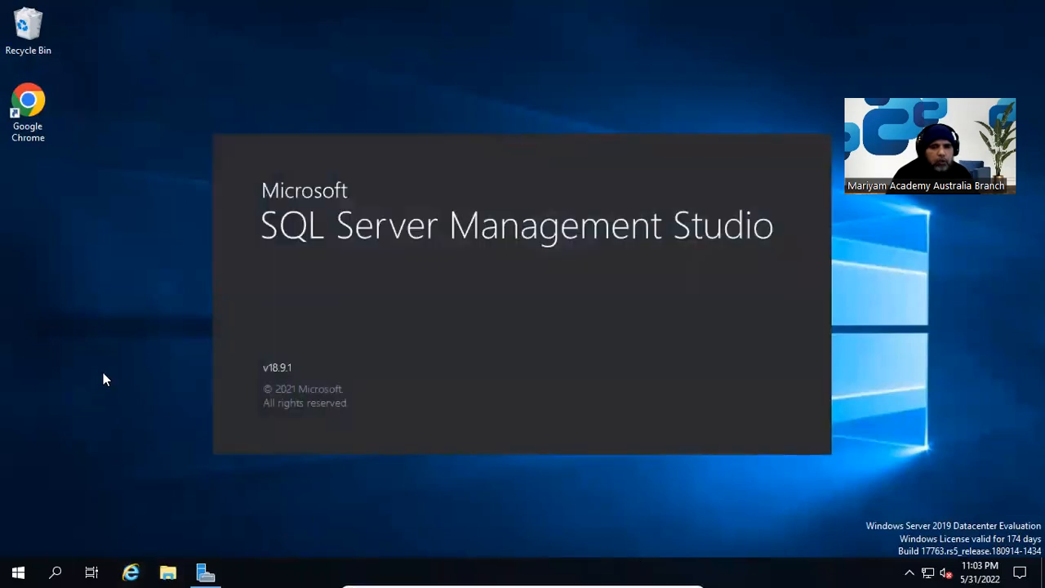
click(167, 572)
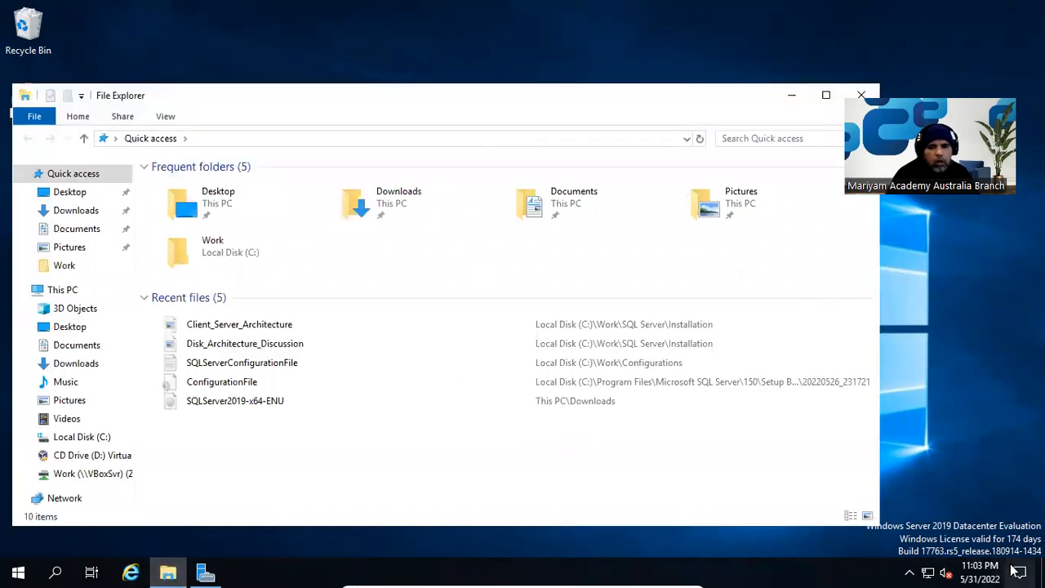
click(998, 503)
drag(881, 484, 831, 484)
drag(856, 451, 1044, 558)
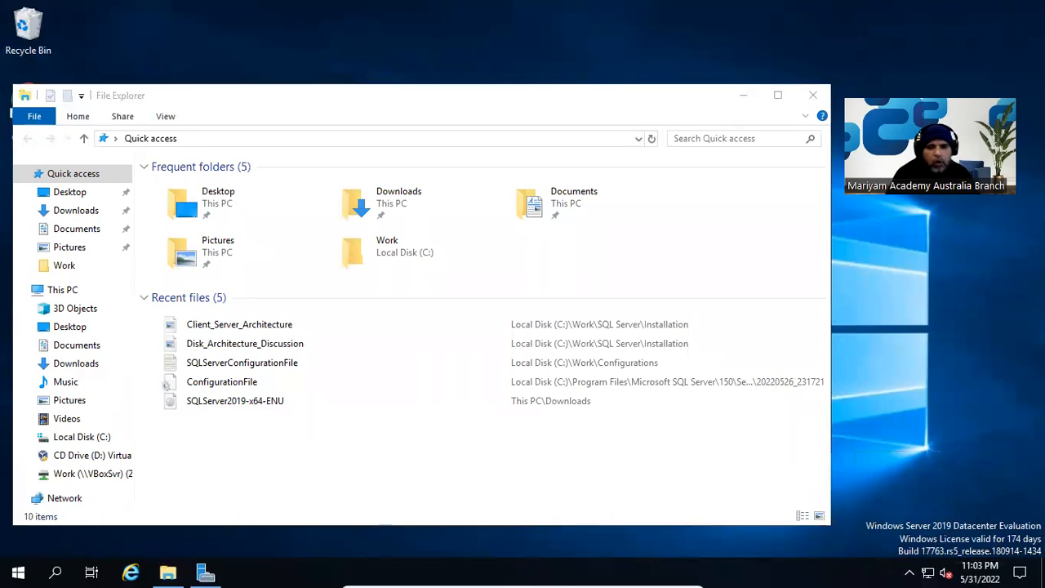
drag(850, 486, 1044, 558)
drag(855, 507, 1044, 555)
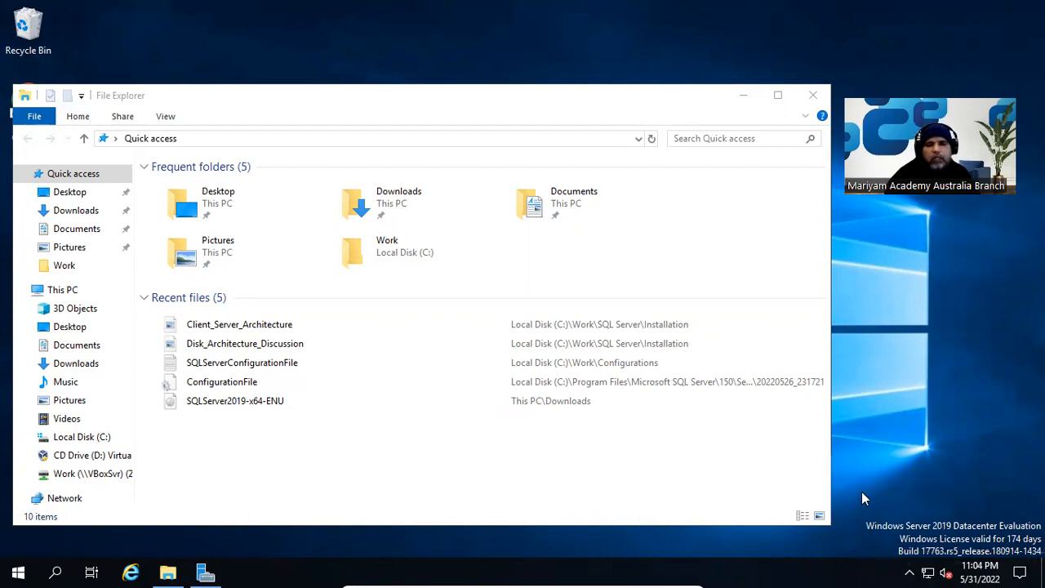
drag(852, 500, 1044, 558)
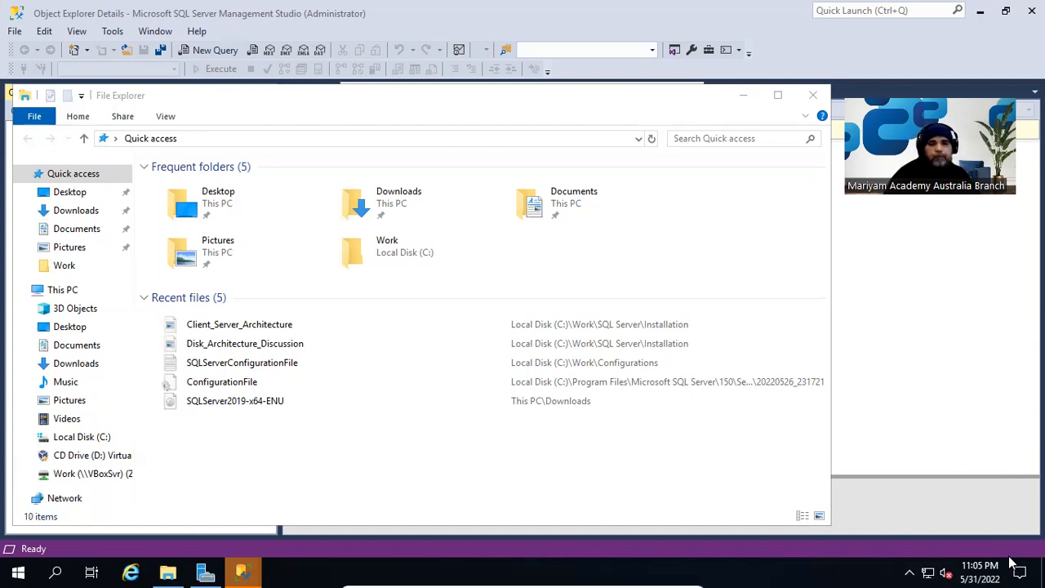
click(744, 98)
- Connect to the SYD-DEV-DB01 database server and dismiss the Management Studio update notification and update check
click(459, 309)
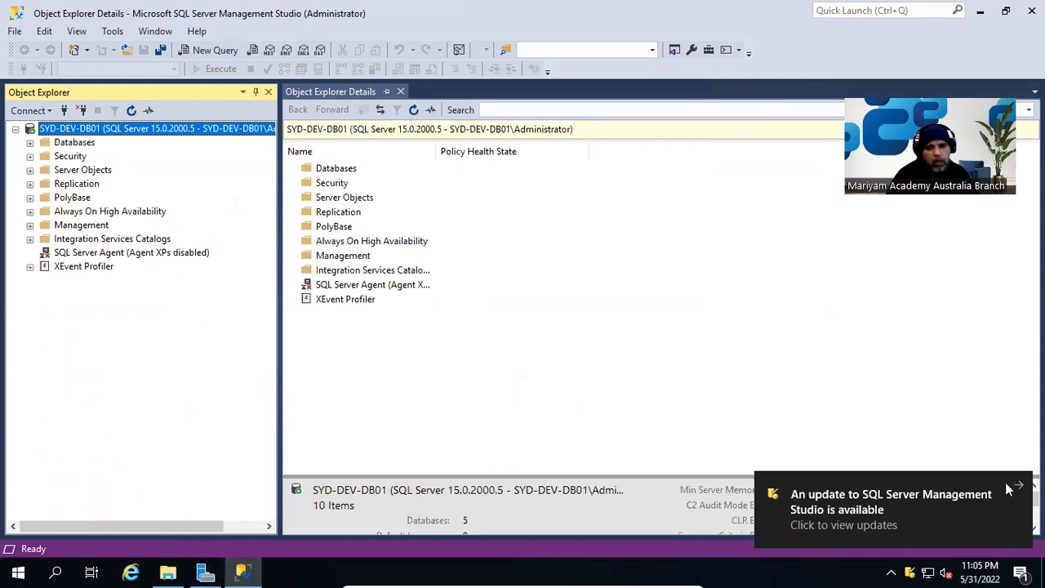
click(827, 530)
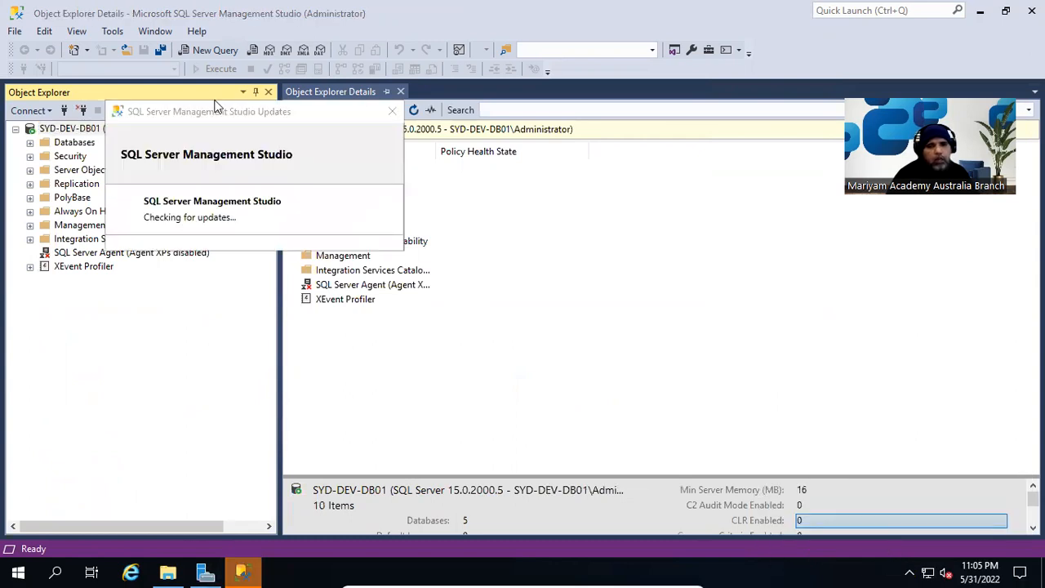
click(485, 111)
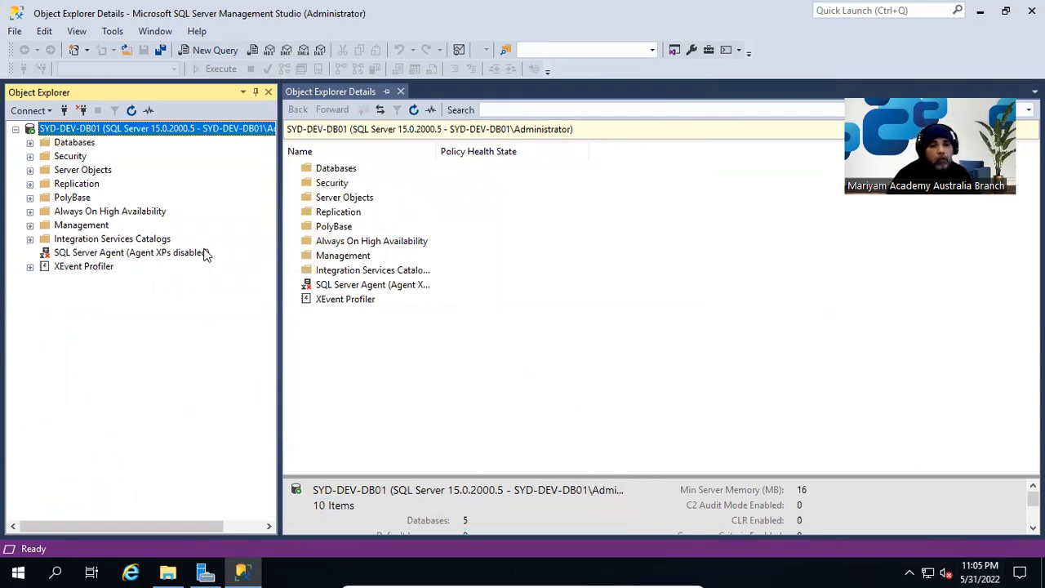
- Start the SQL Server Agent service on SYD-DEV-DB01 and refresh the Object Explorer
right_click(157, 254)
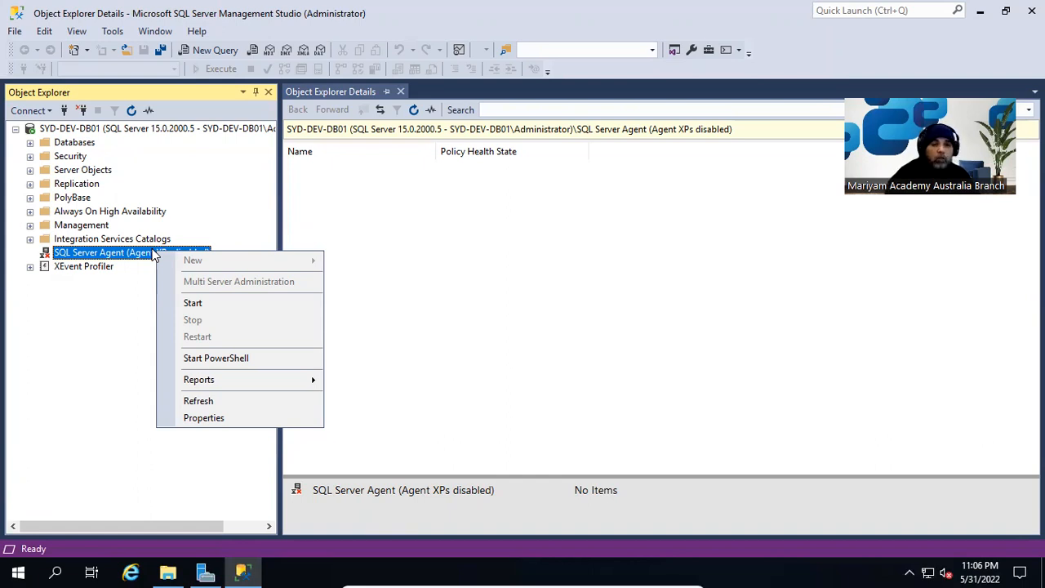
click(215, 305)
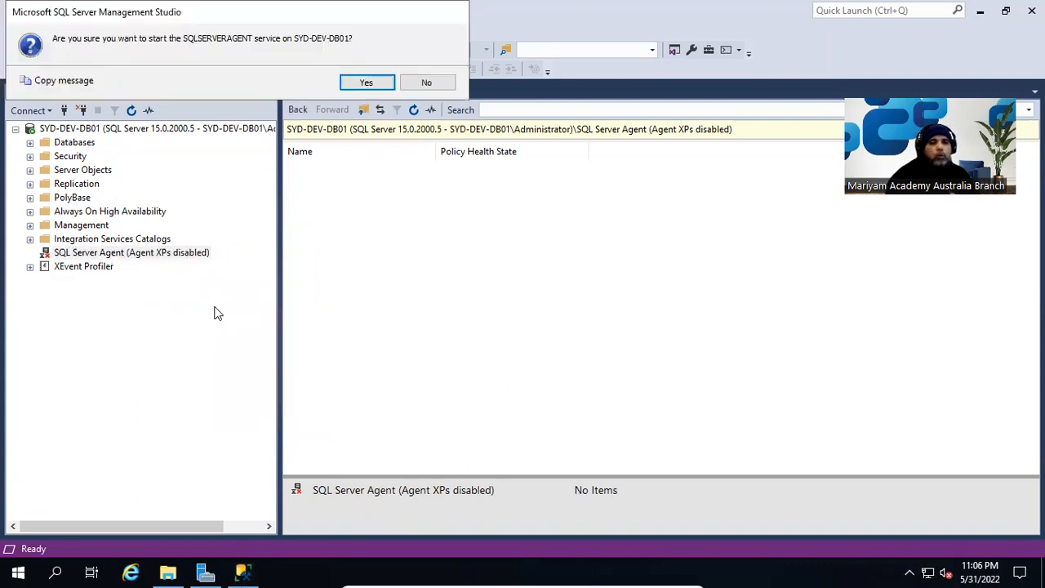
click(366, 83)
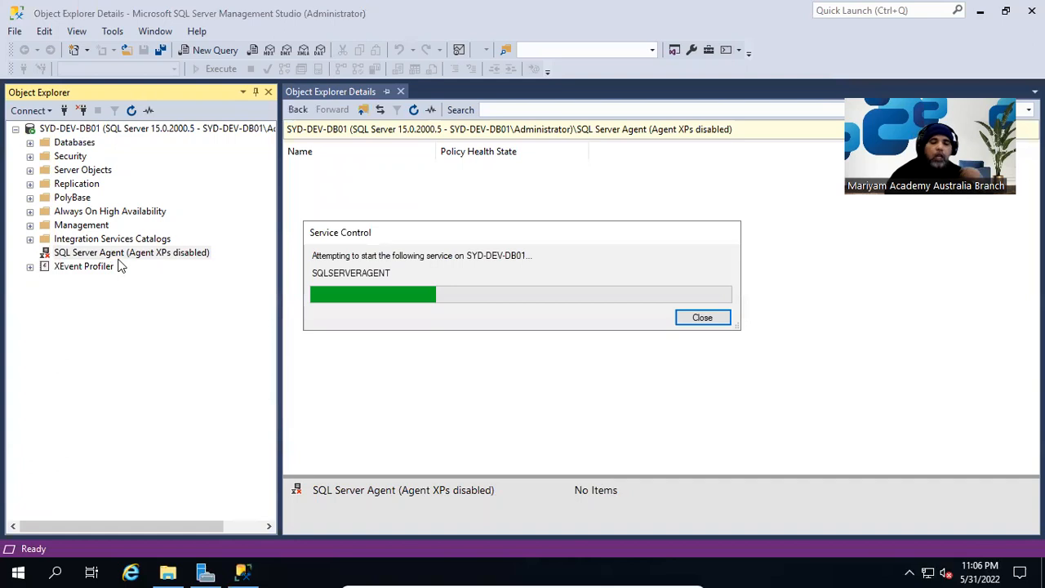
click(130, 110)
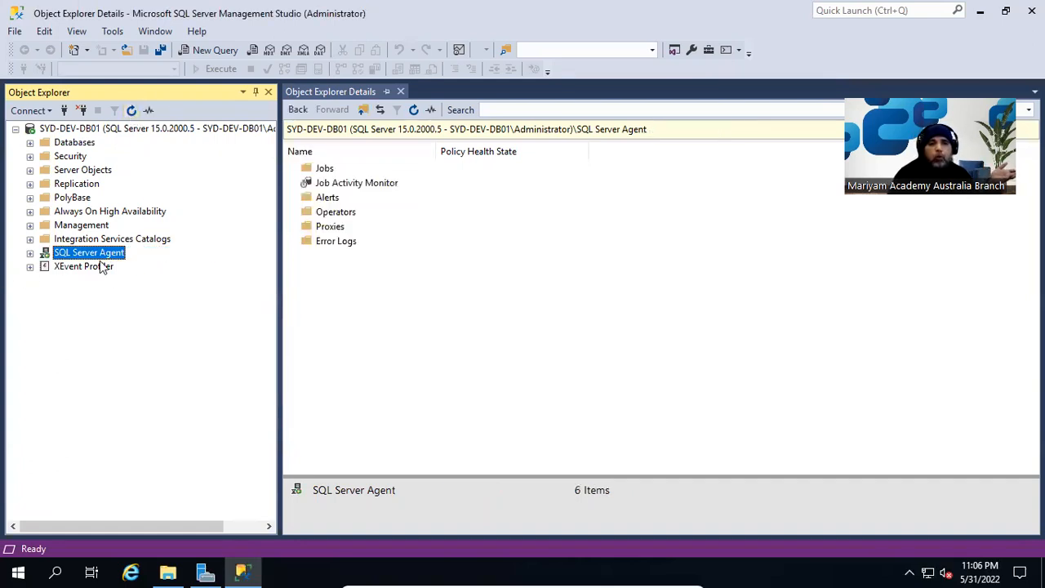
- Expand the server's databases, examine the Tables folder of ANALYTICS_DEV and collapse that database again
click(29, 142)
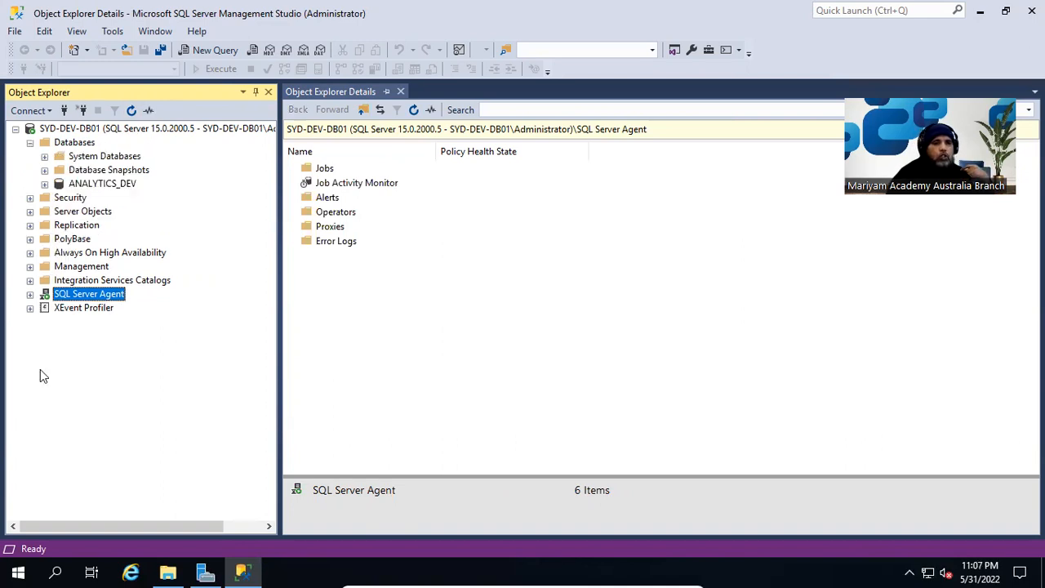
click(45, 184)
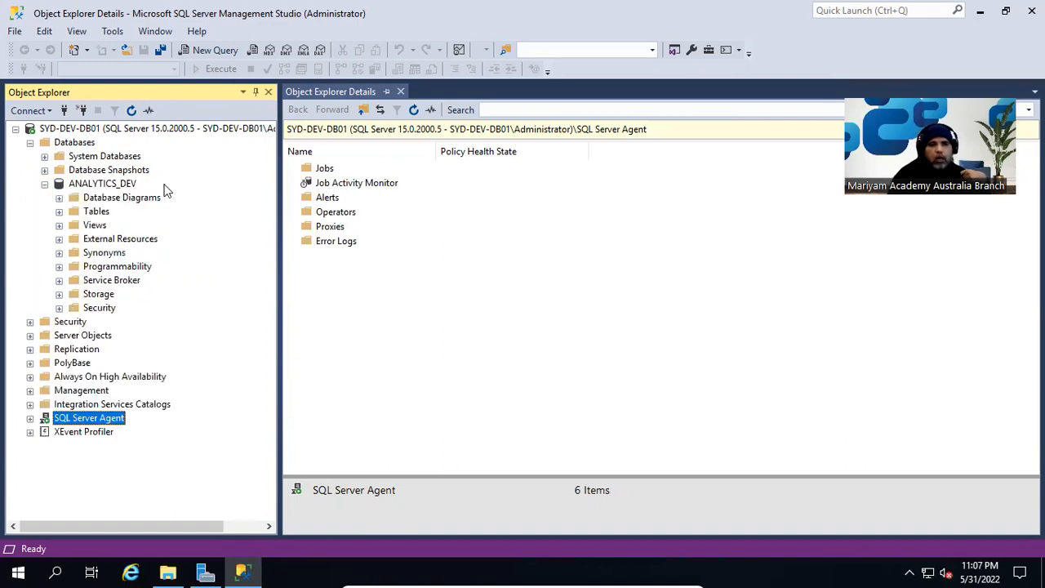
click(107, 213)
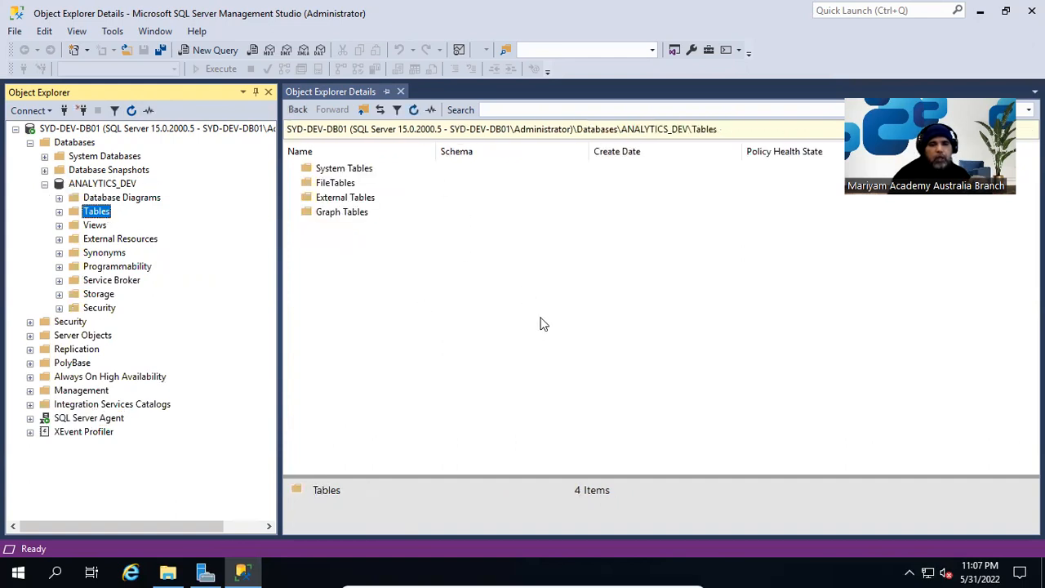
click(44, 184)
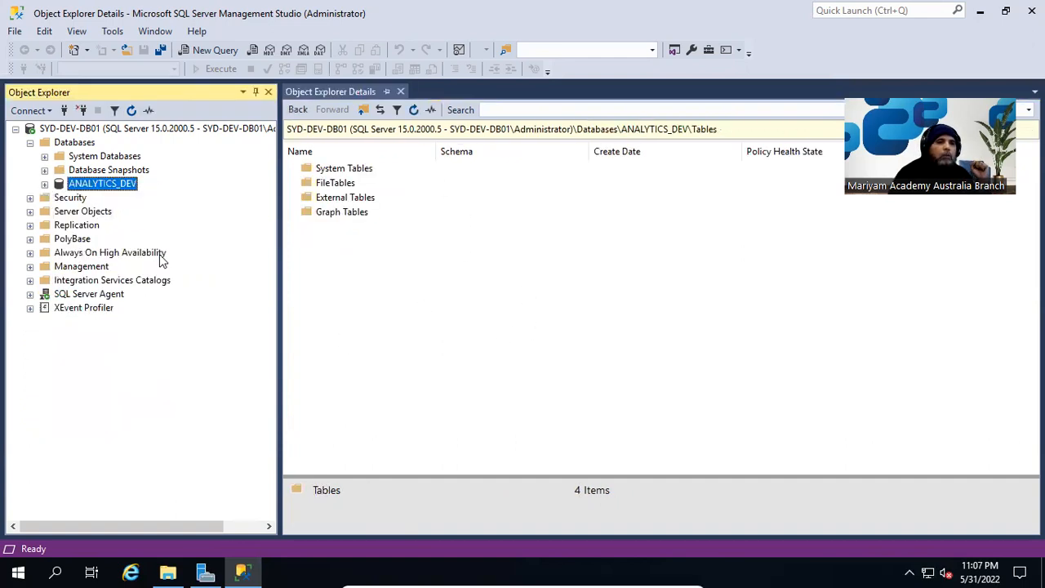
- Switch to File Explorer and look through the Work folder, its SQL Server\Installation subfolder, Local Disk (C:) and CD Drive (D:) for the SQL Server setup files
click(569, 347)
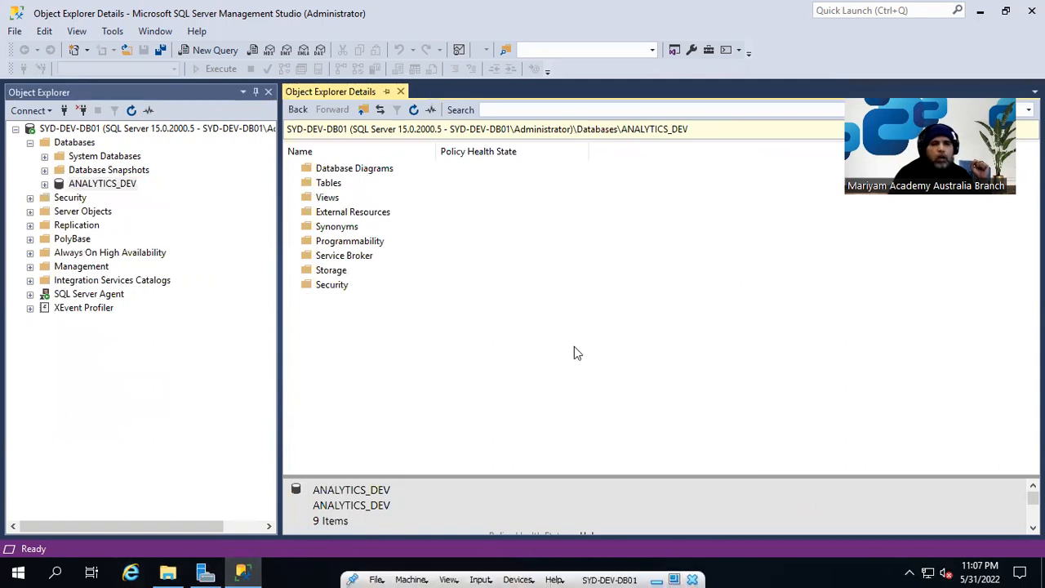
click(167, 574)
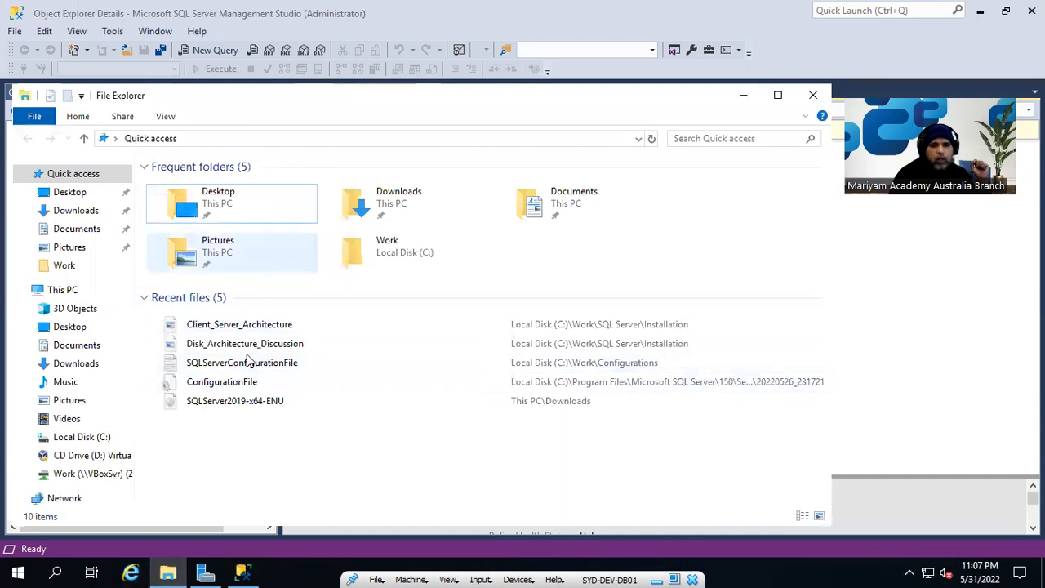
click(67, 266)
double_click(242, 200)
double_click(198, 185)
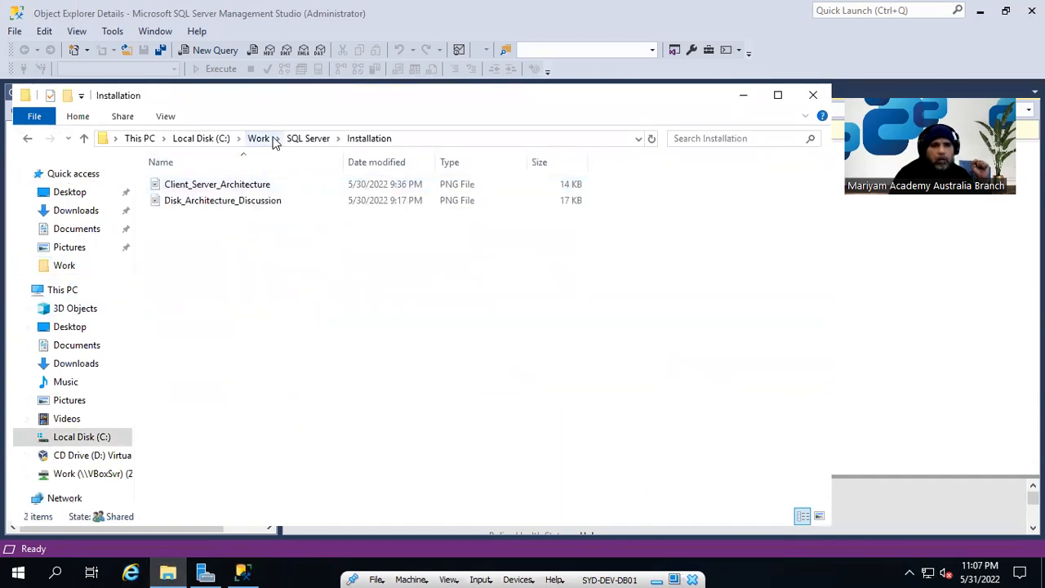
click(276, 139)
click(262, 251)
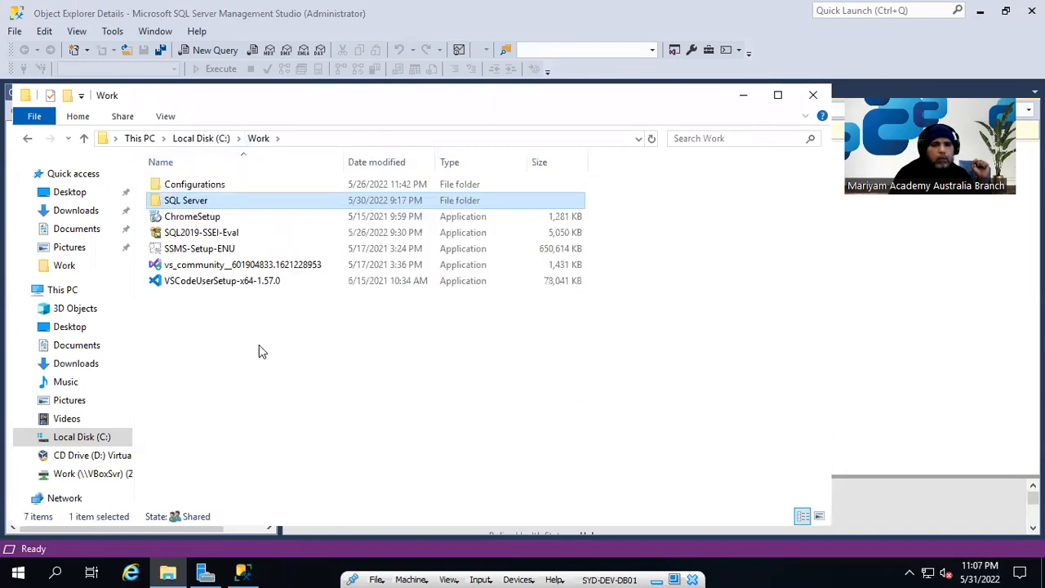
click(201, 138)
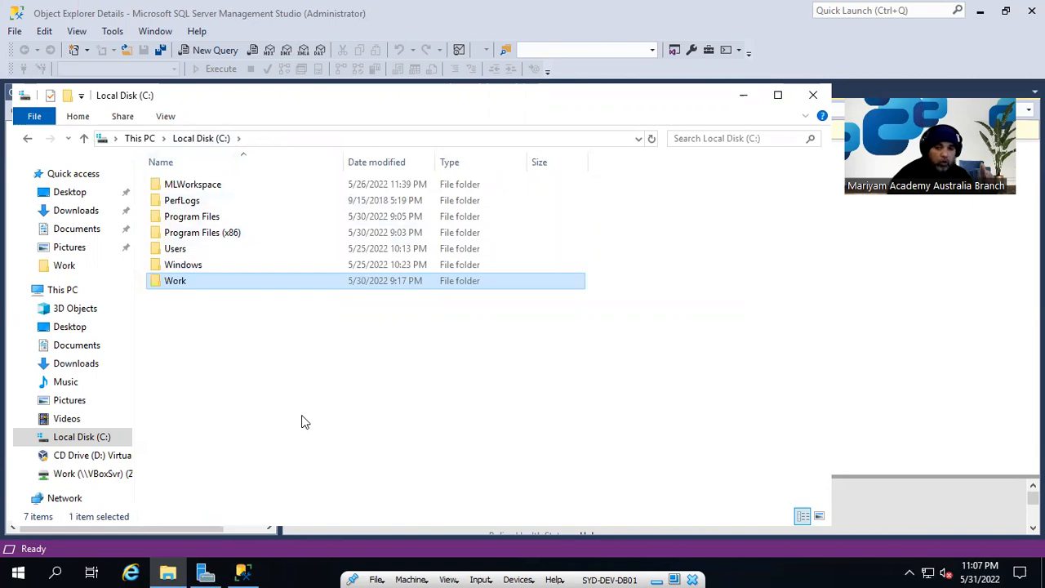
drag(466, 96, 550, 36)
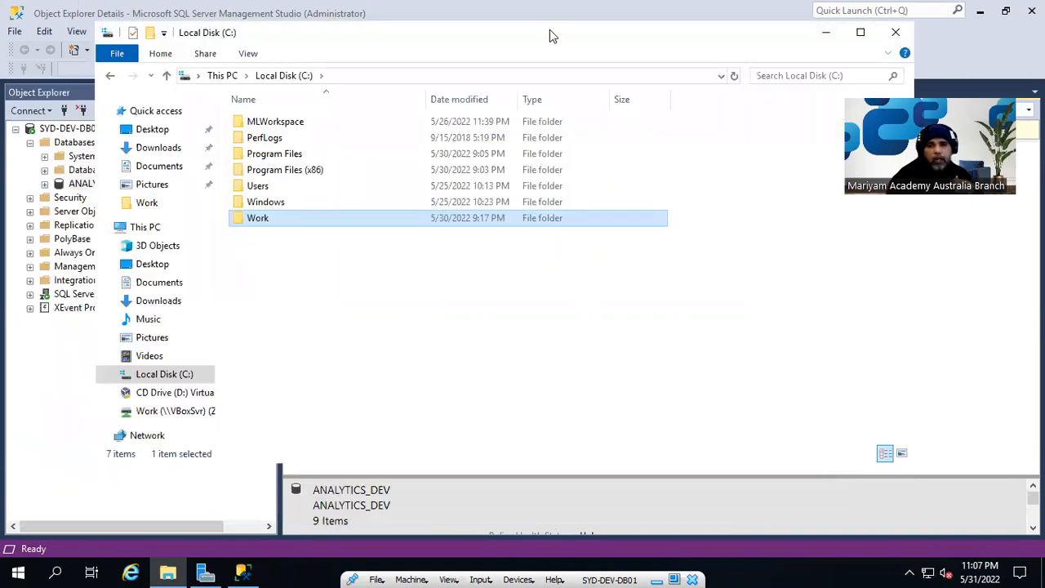
click(333, 348)
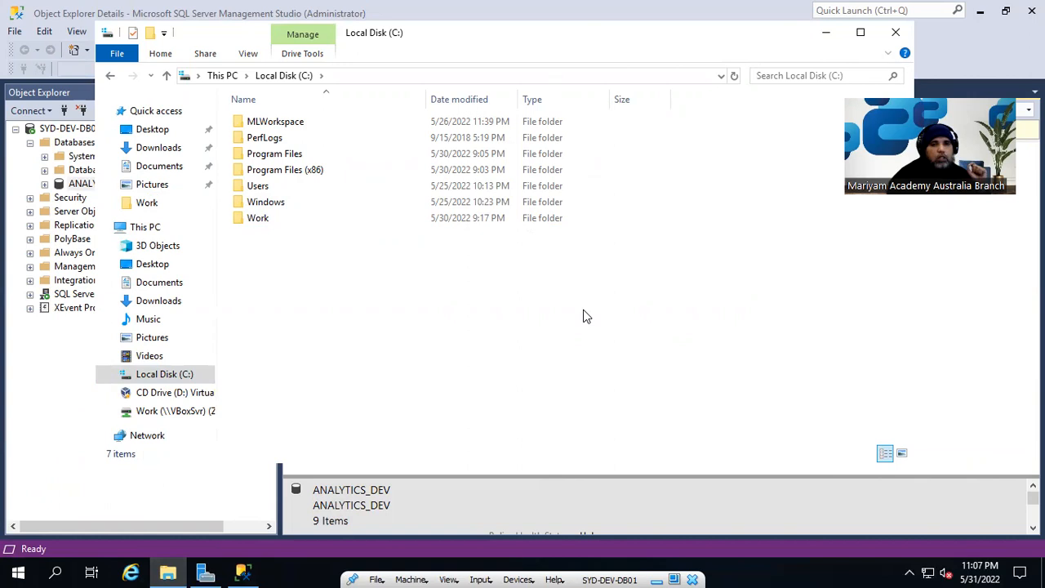
click(16, 571)
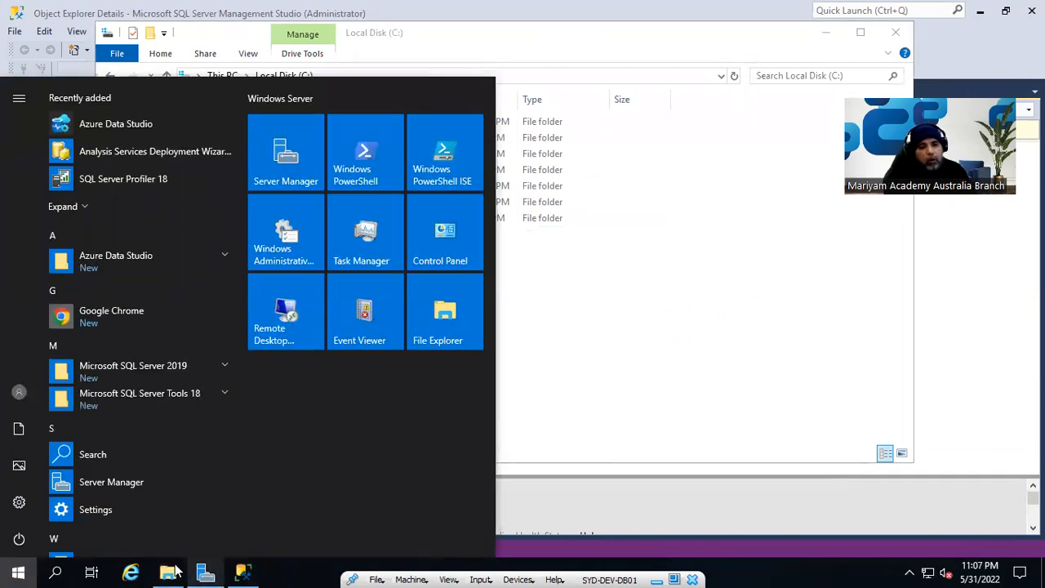
click(588, 320)
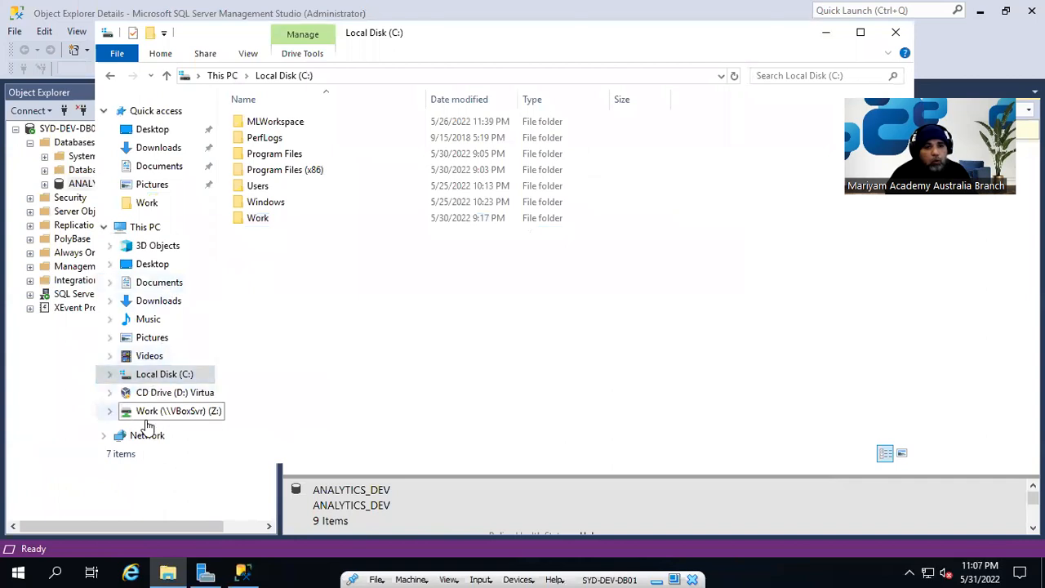
click(188, 398)
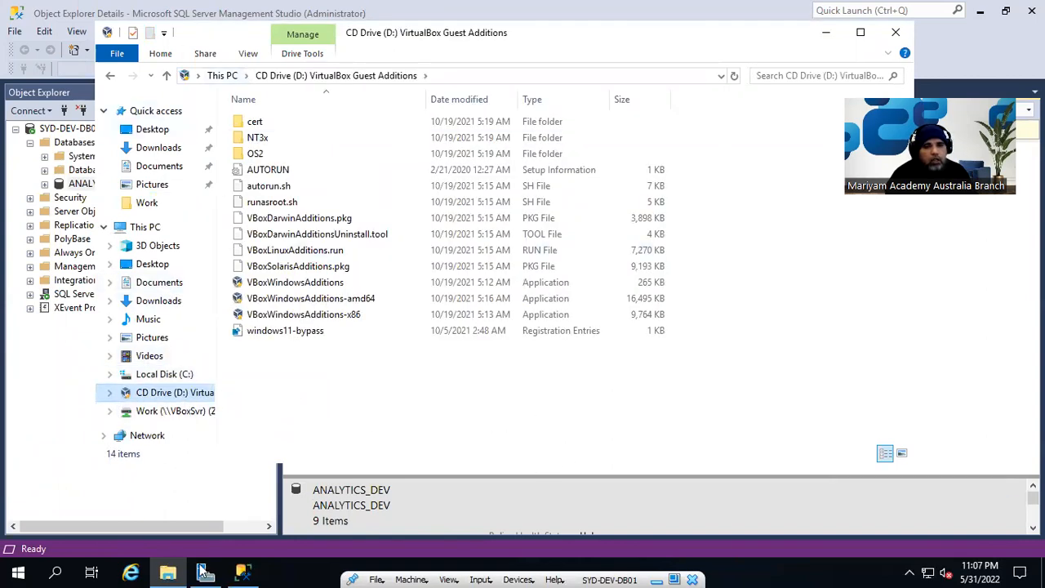
- Mount the SQLServer2019-x64-ENU disc image from the Downloads folder and run its setup application
click(163, 148)
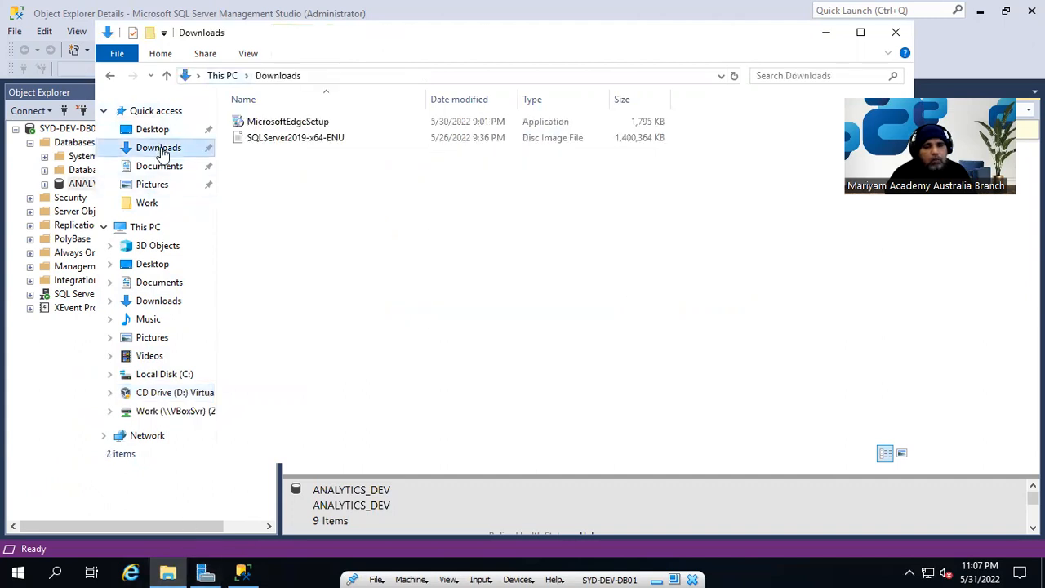
click(308, 144)
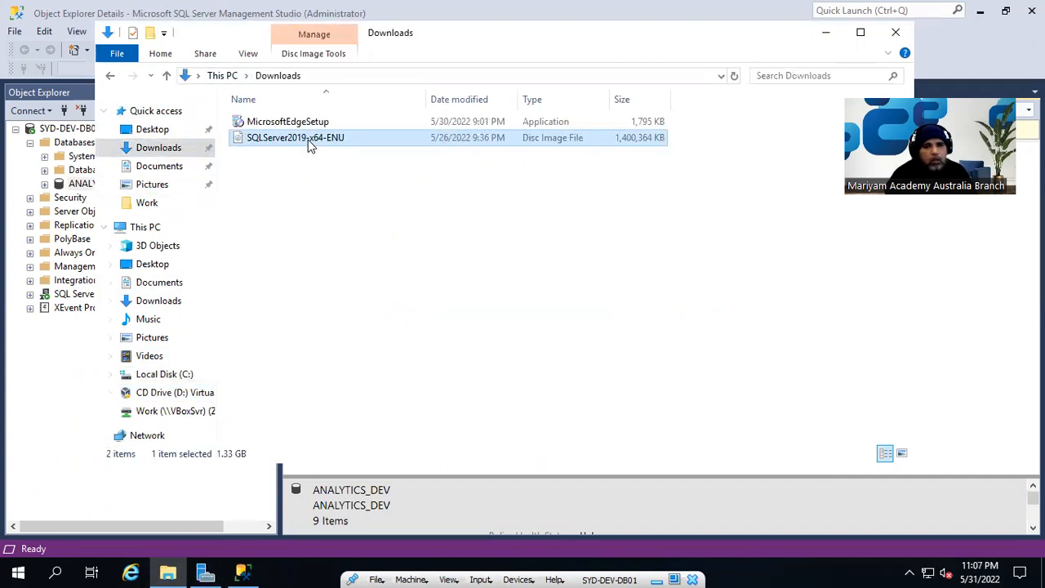
double_click(308, 140)
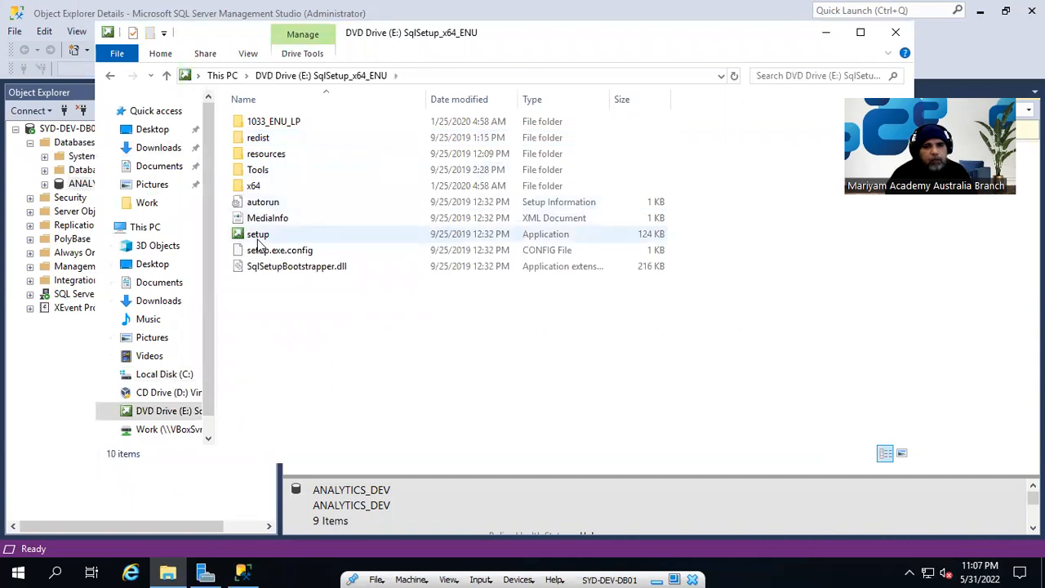
right_click(258, 235)
click(314, 268)
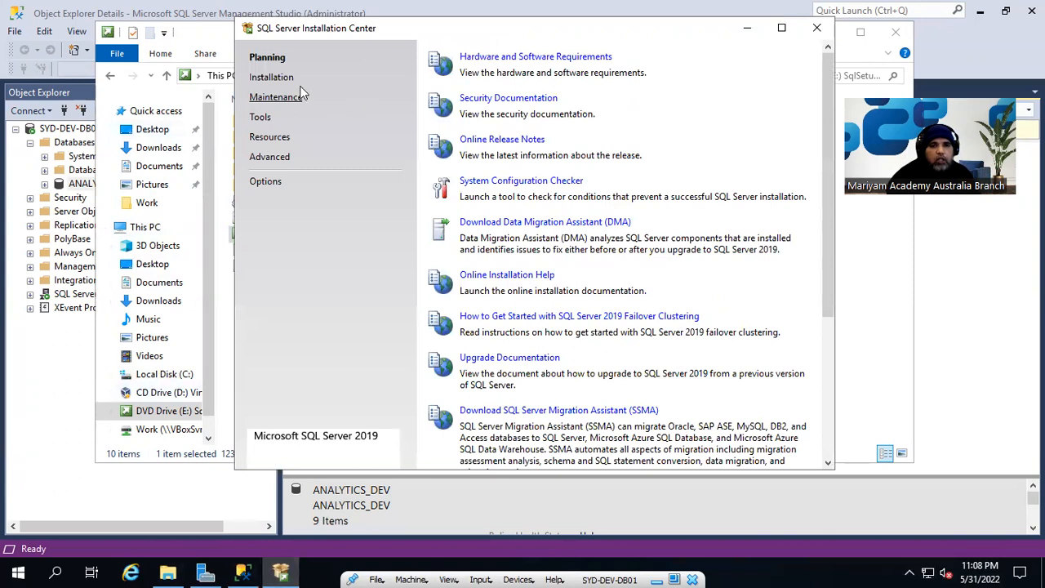
- Open the Install SQL Server Reporting Services page from the Installation section of SQL Server Installation Center and select its web address
click(282, 78)
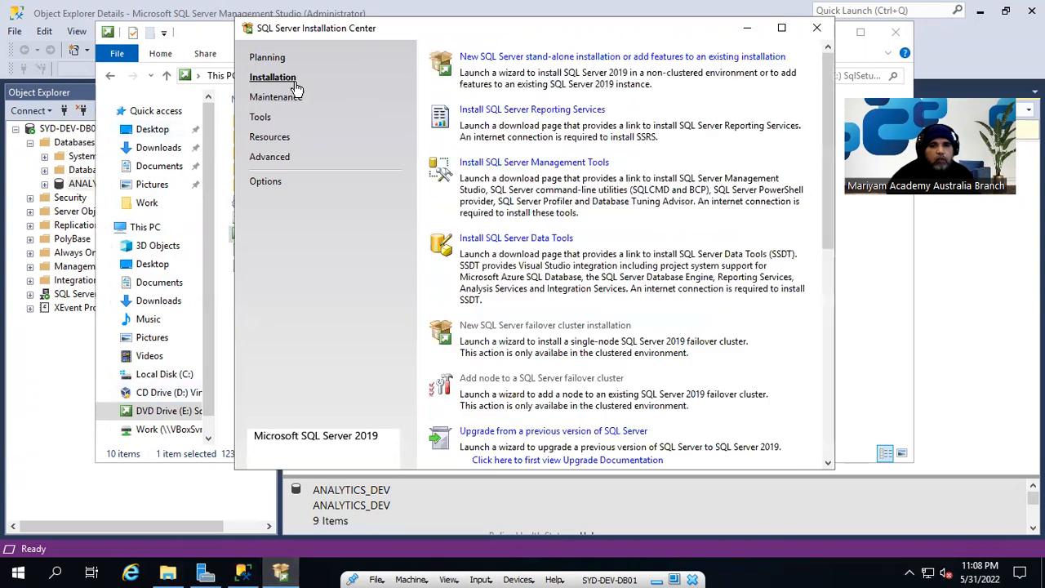
click(582, 114)
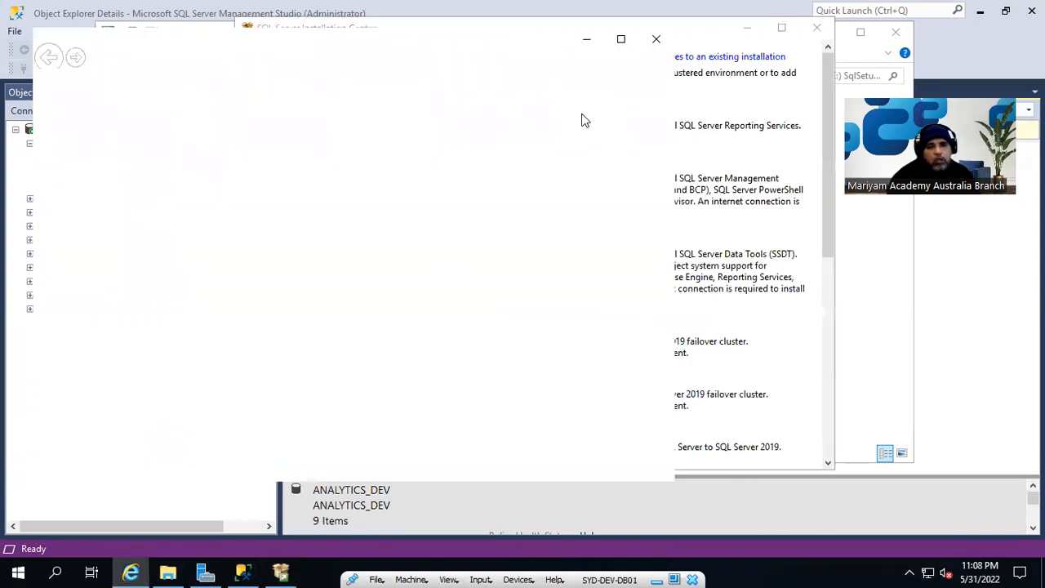
click(225, 57)
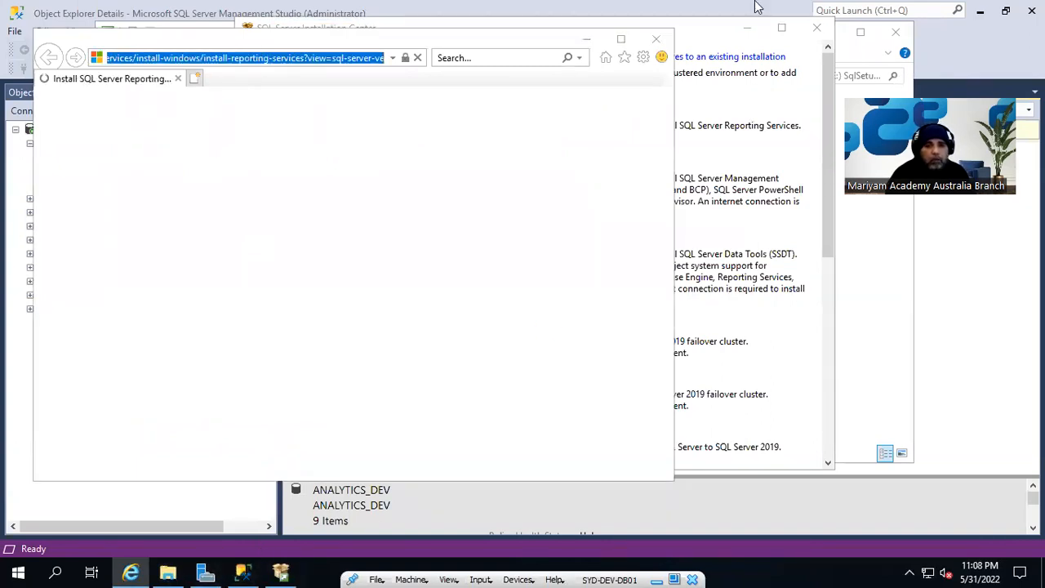
click(441, 382)
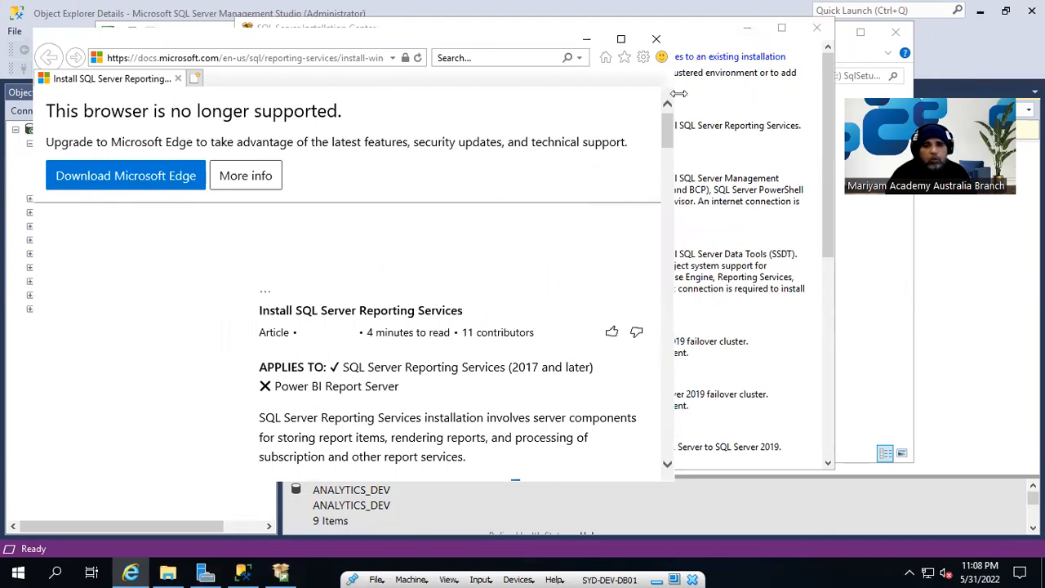
- Minimize the browser, Installation Center and Management Studio windows, and open the docs.microsoft.com Install SQL Server Reporting Services page in a maximized Google Chrome window
click(586, 40)
click(746, 28)
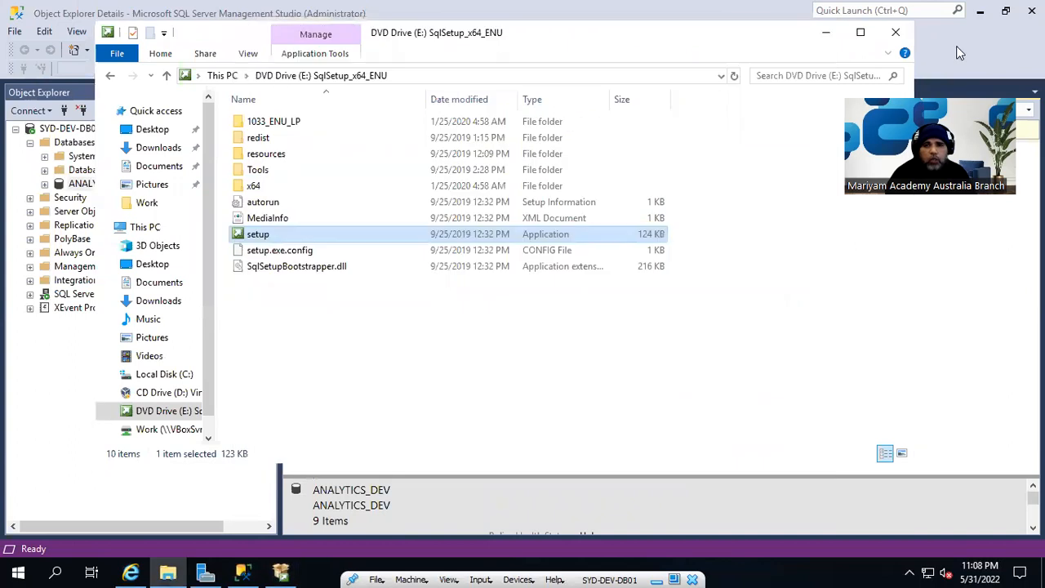
click(980, 11)
click(16, 120)
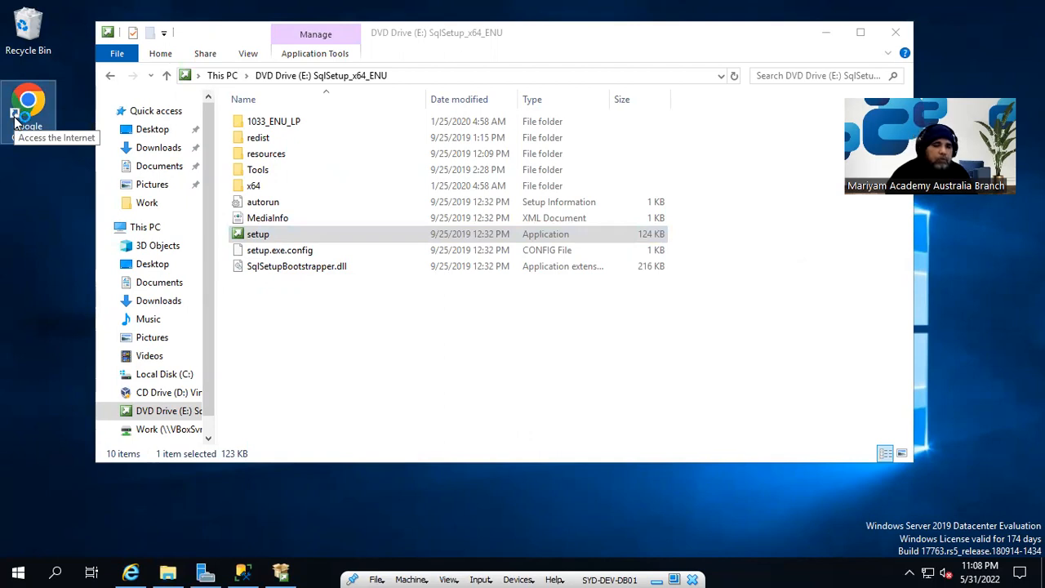
double_click(15, 120)
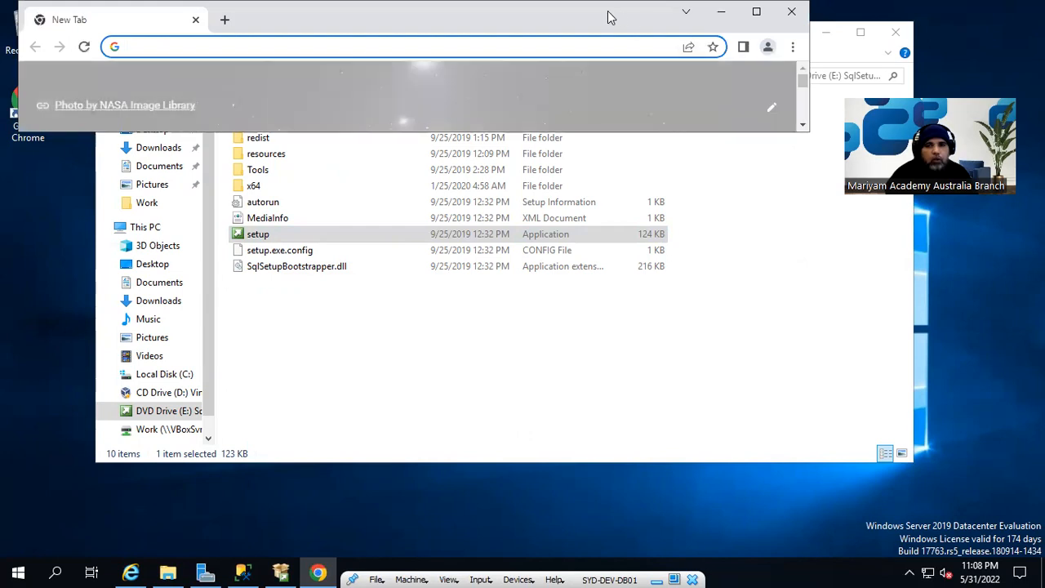
double_click(608, 16)
click(207, 41)
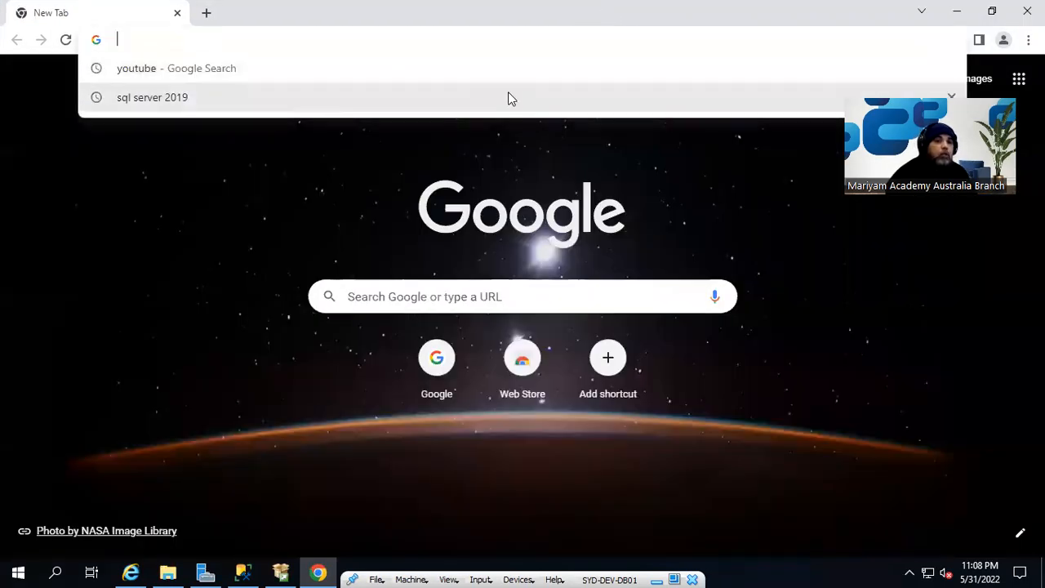
text(https://go.microsoft.com/fwlink/?linkid=852090)
key(Return)
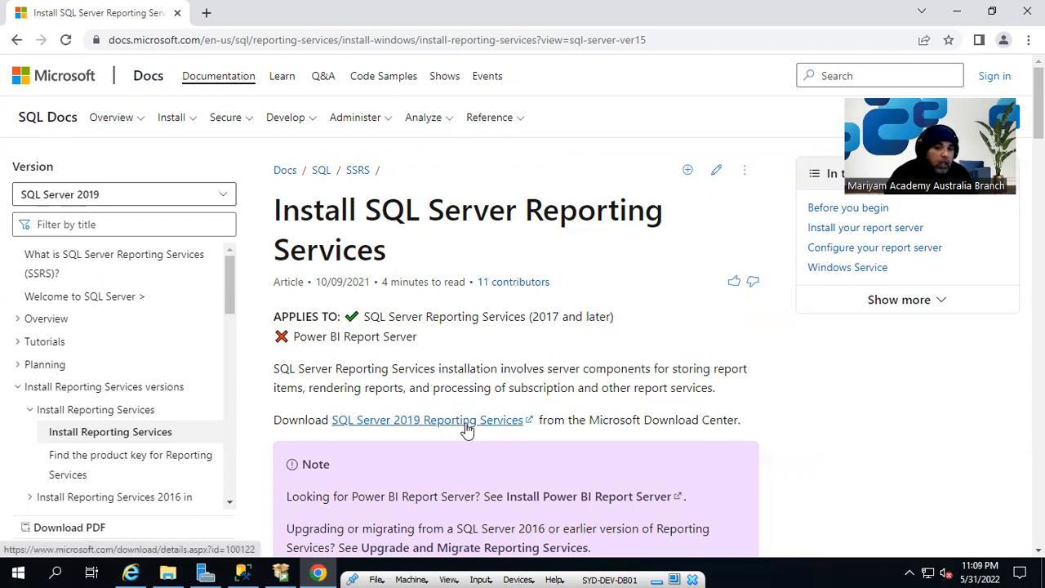
- Follow the SQL Server 2019 Reporting Services link to the Microsoft Download Center and download the English installer
scroll(466, 400, down, 2)
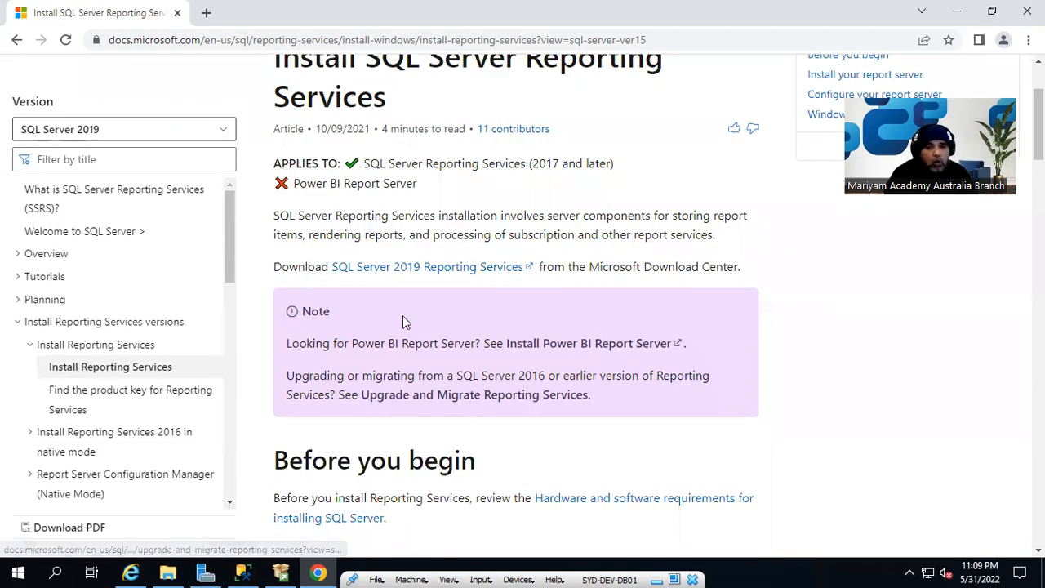
click(470, 277)
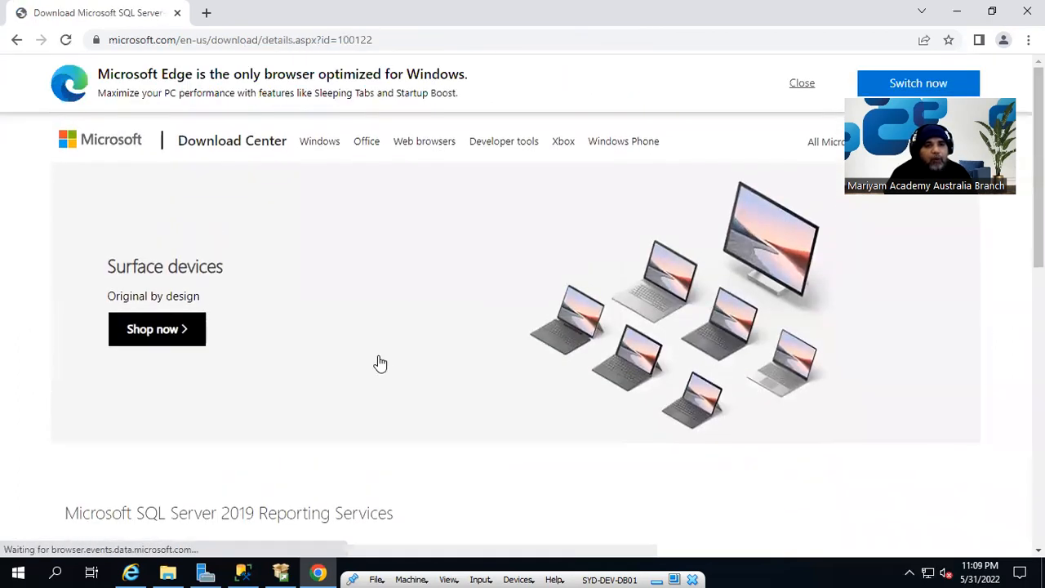
scroll(379, 359, down, 2)
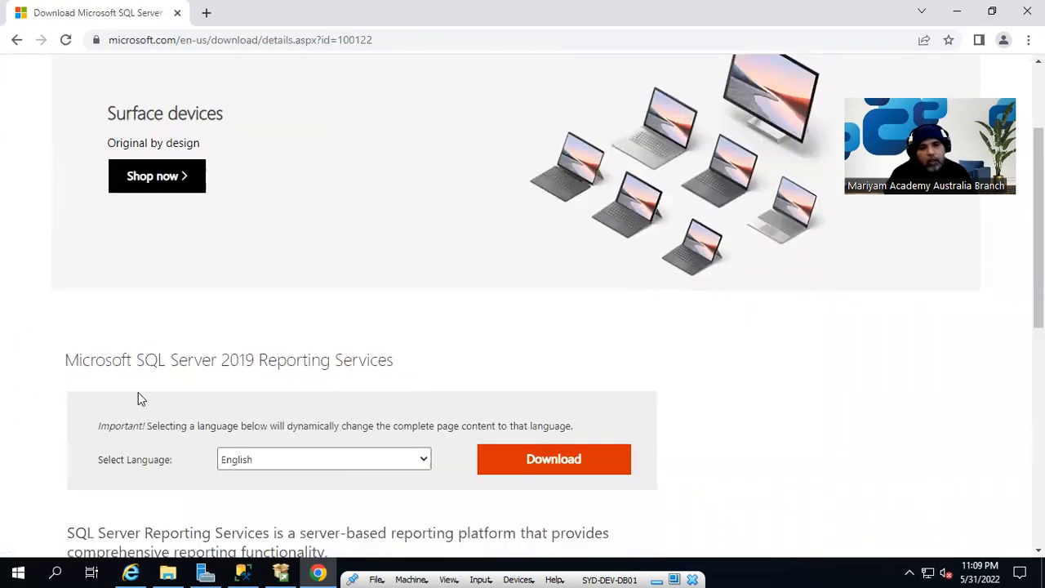
scroll(140, 397, down, 2)
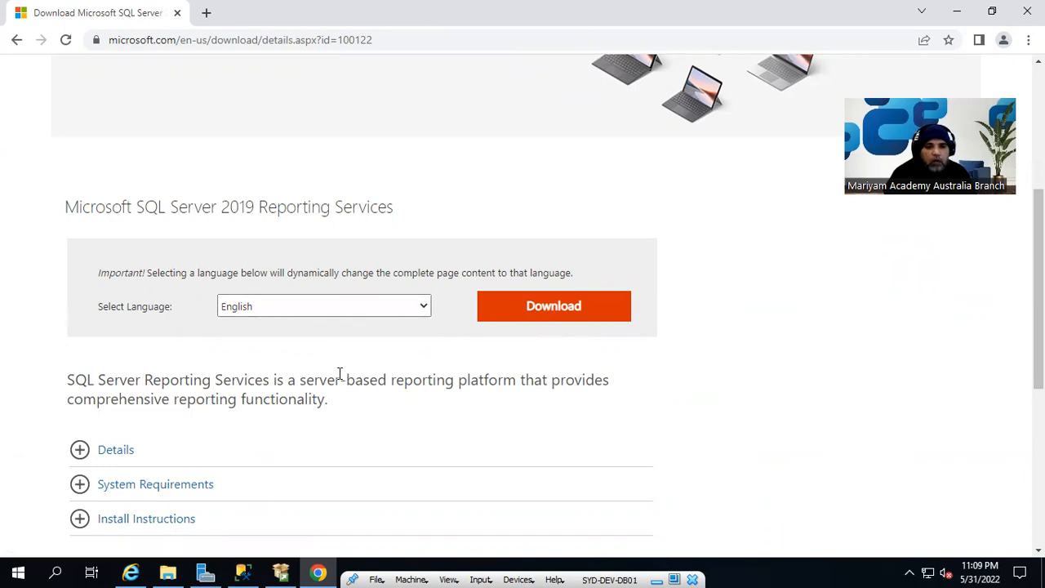
scroll(341, 373, down, 2)
click(591, 159)
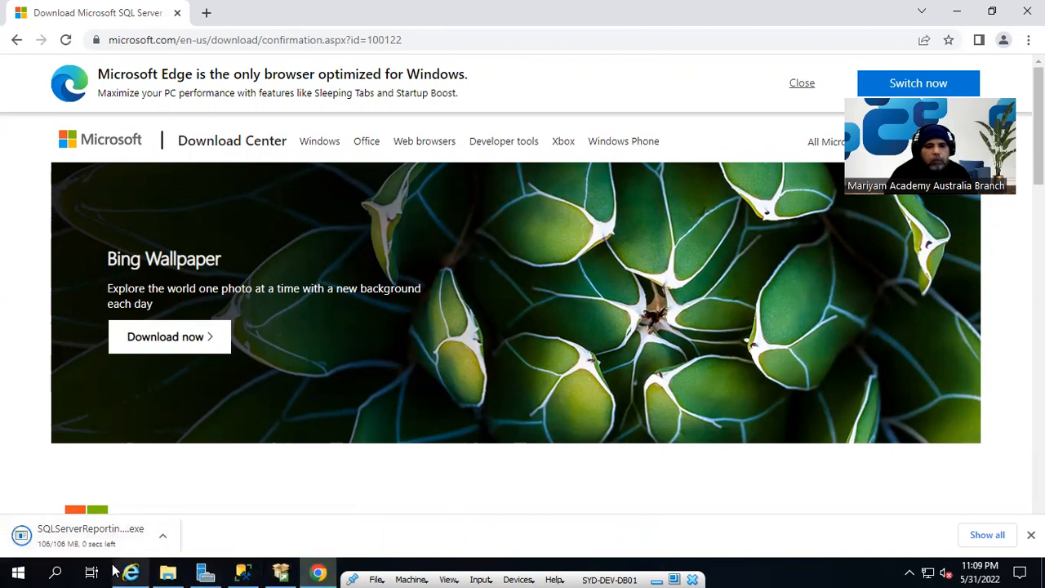
- Switch to File Explorer, open the Downloads folder and sort its files by date modified with the newest first
click(168, 574)
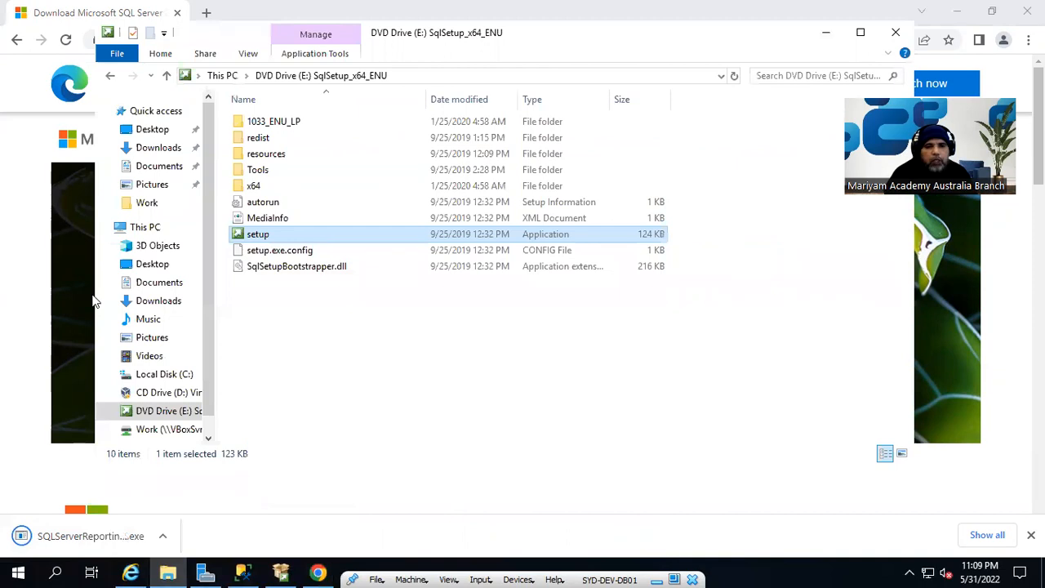
click(175, 154)
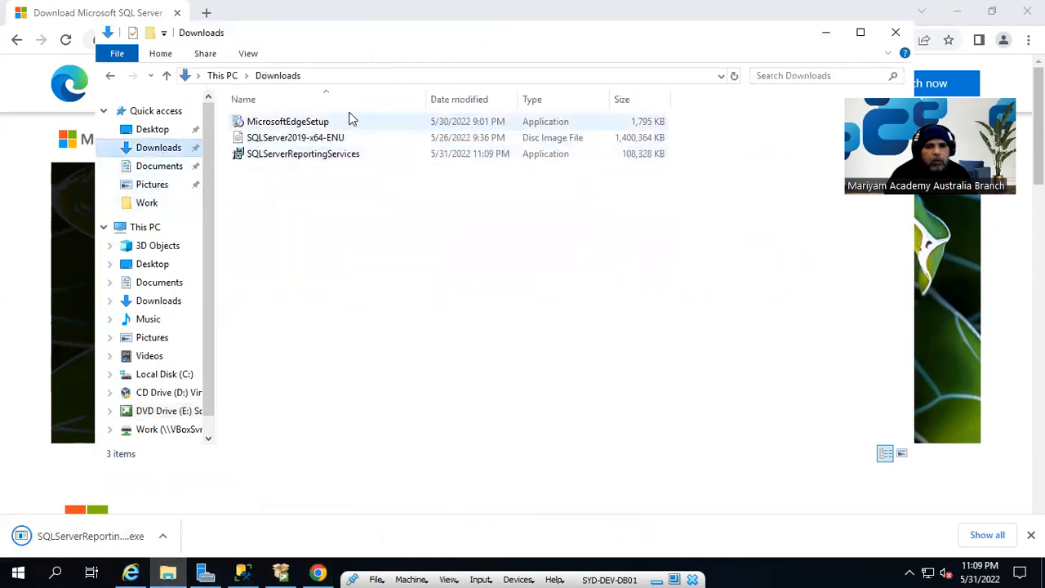
click(455, 99)
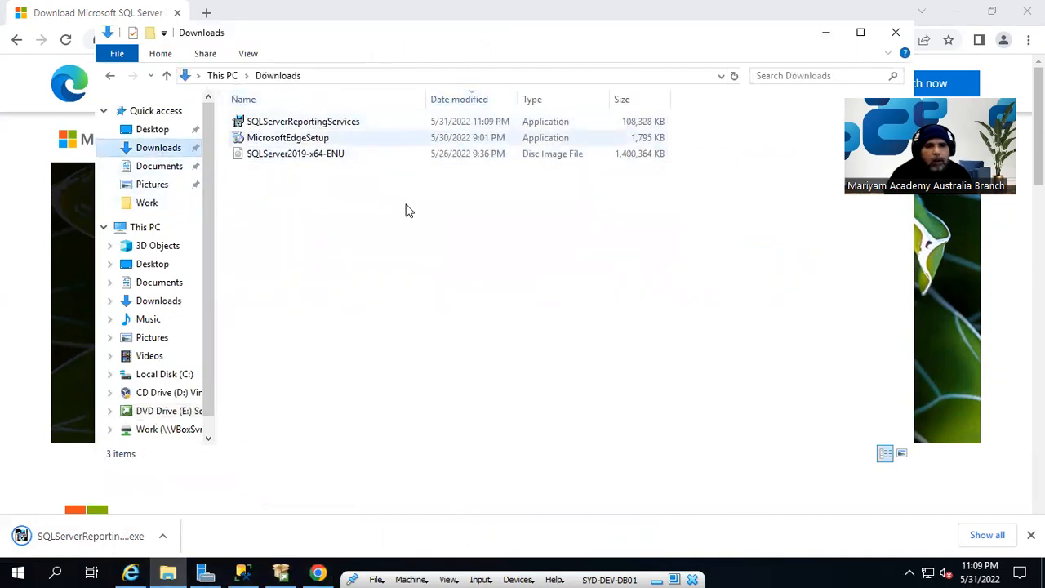
click(18, 573)
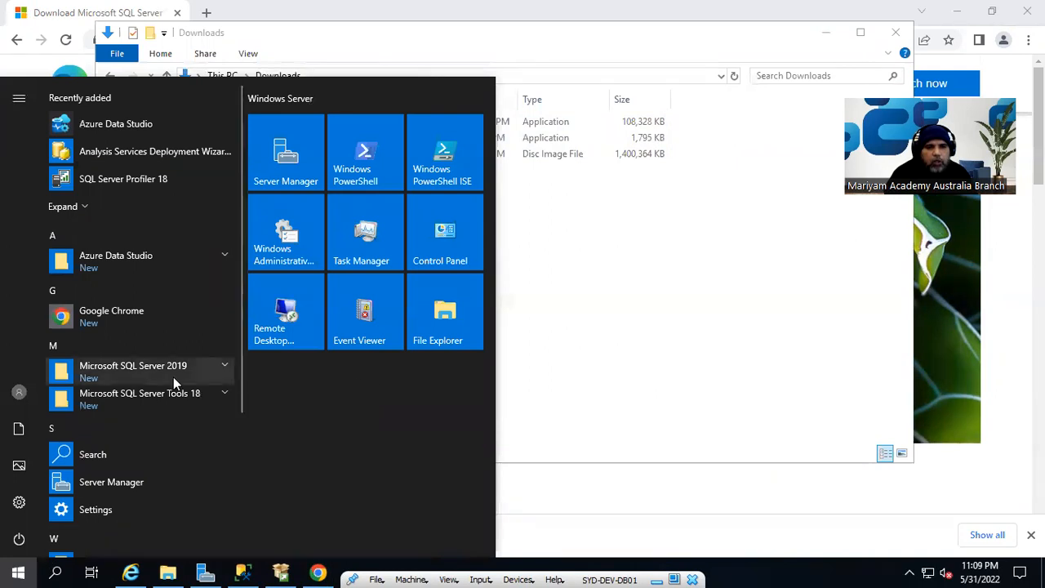
scroll(173, 377, down, 3)
scroll(174, 376, up, 3)
click(623, 349)
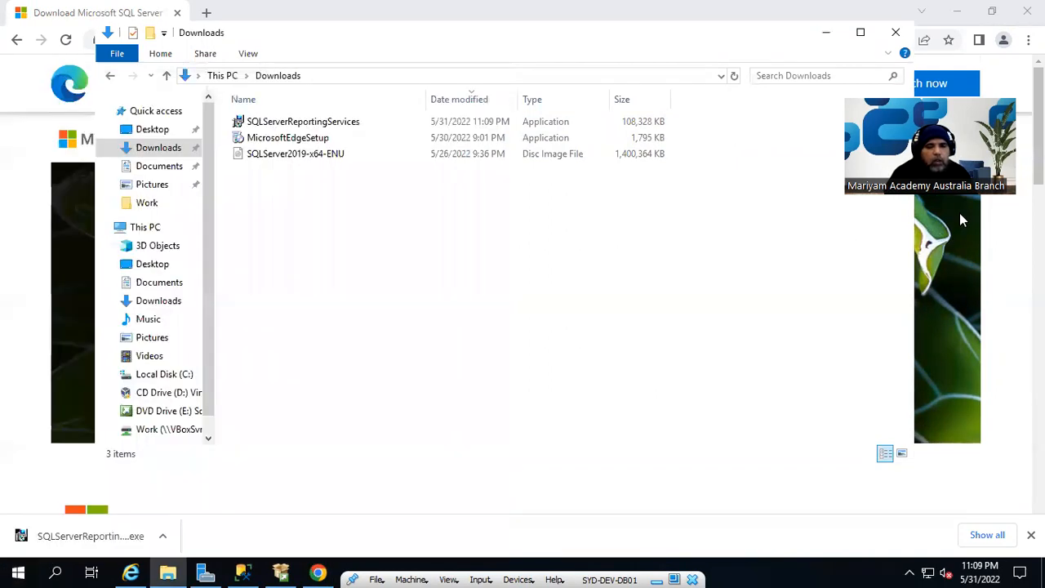
- Launch the downloaded SQLServerReportingServices installer and allow it to run
right_click(330, 125)
click(384, 158)
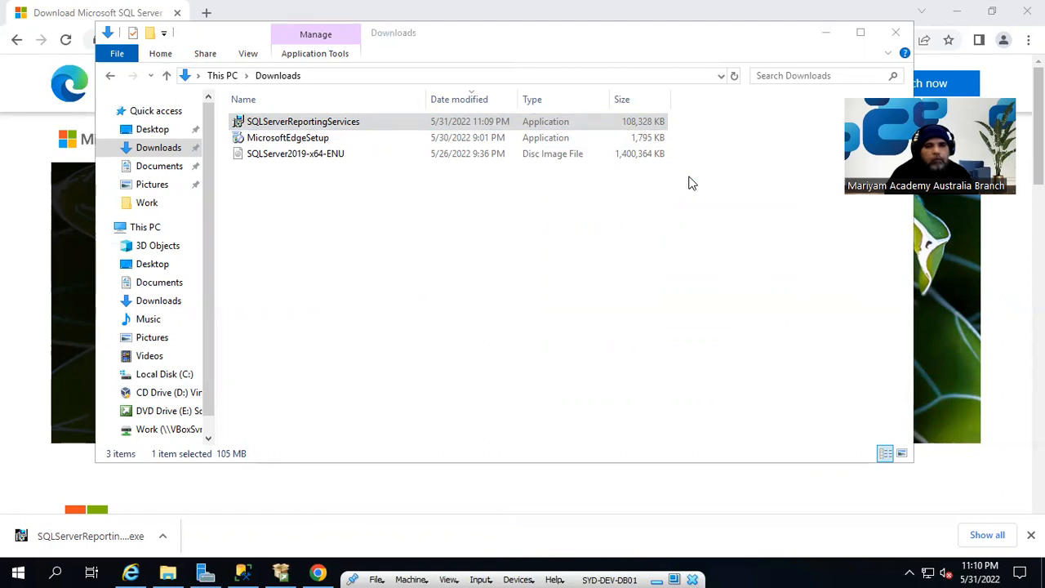
click(476, 451)
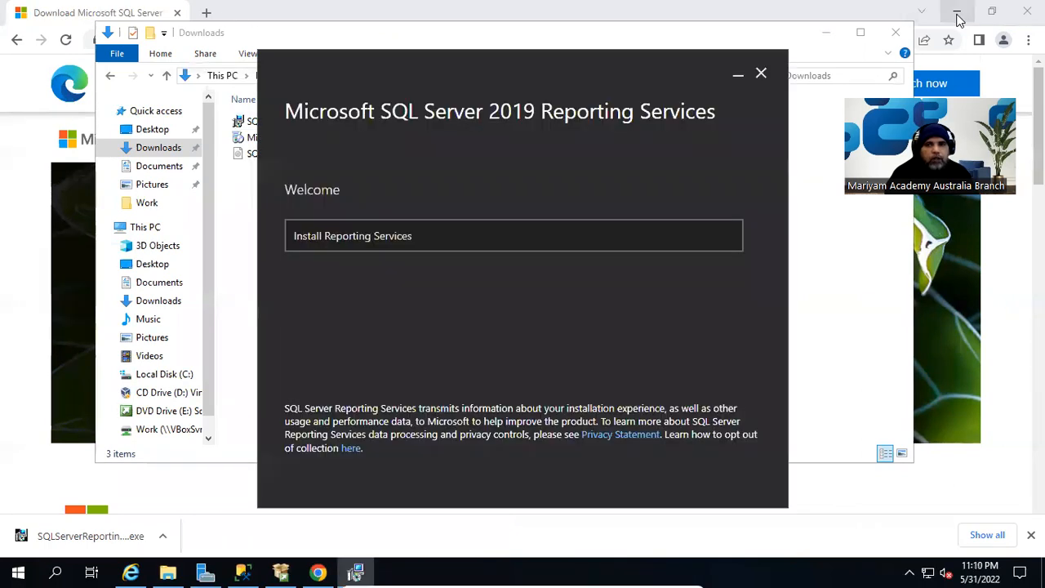
- Minimize the browser, start the Reporting Services installation and choose the free Developer edition
click(958, 11)
drag(429, 67, 453, 66)
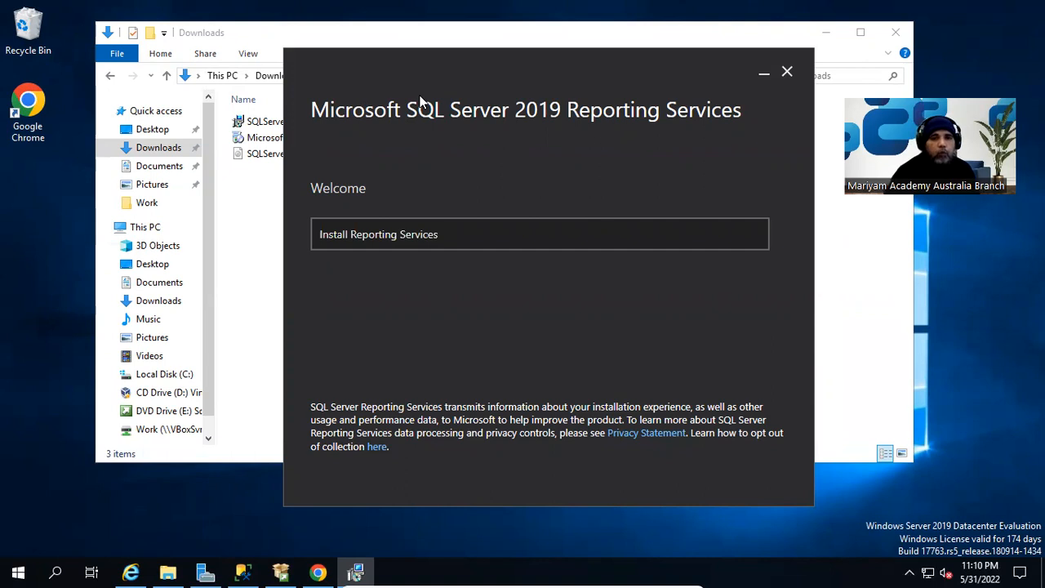
click(373, 242)
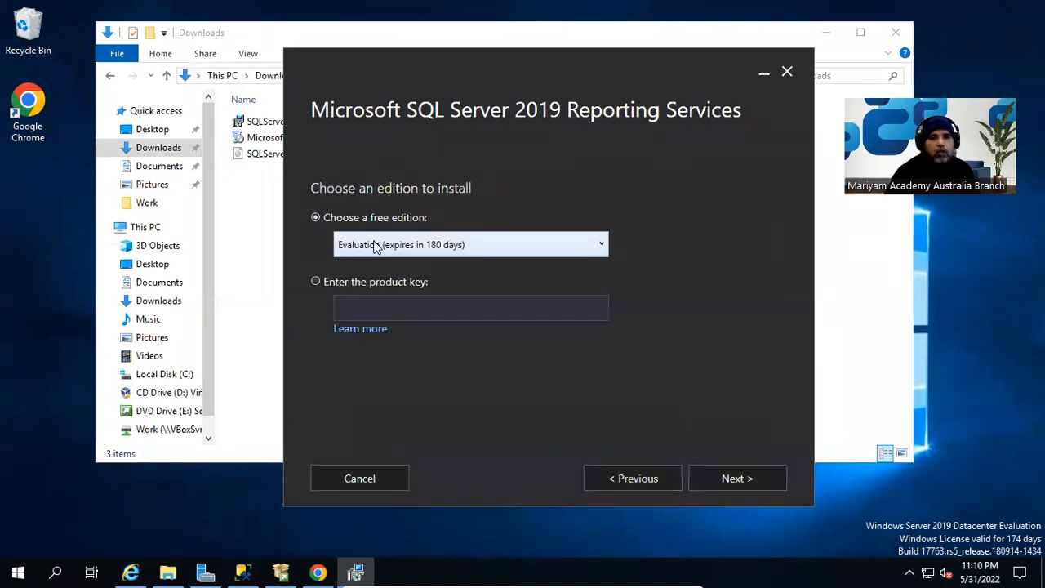
click(448, 247)
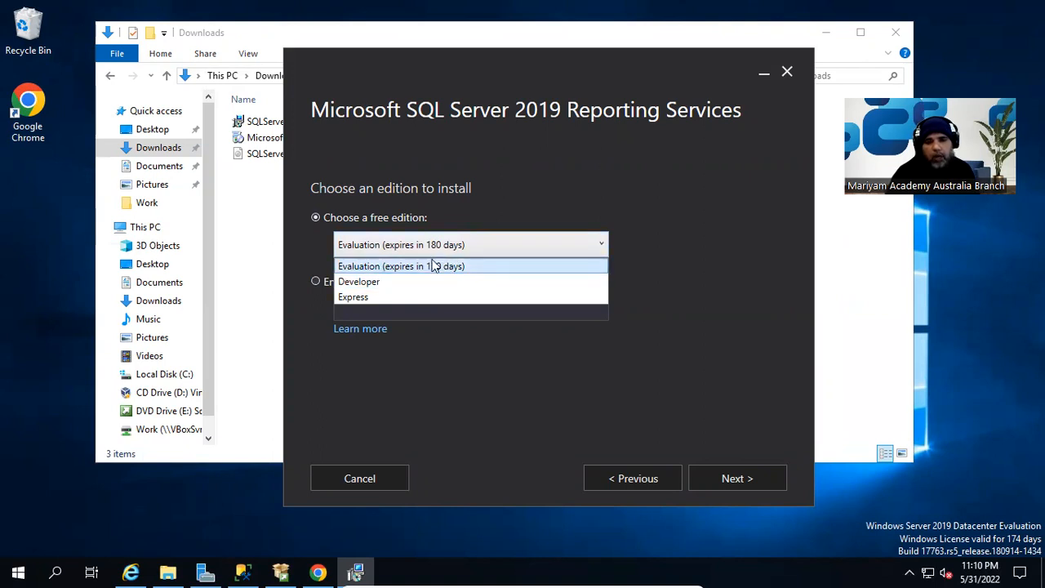
click(377, 281)
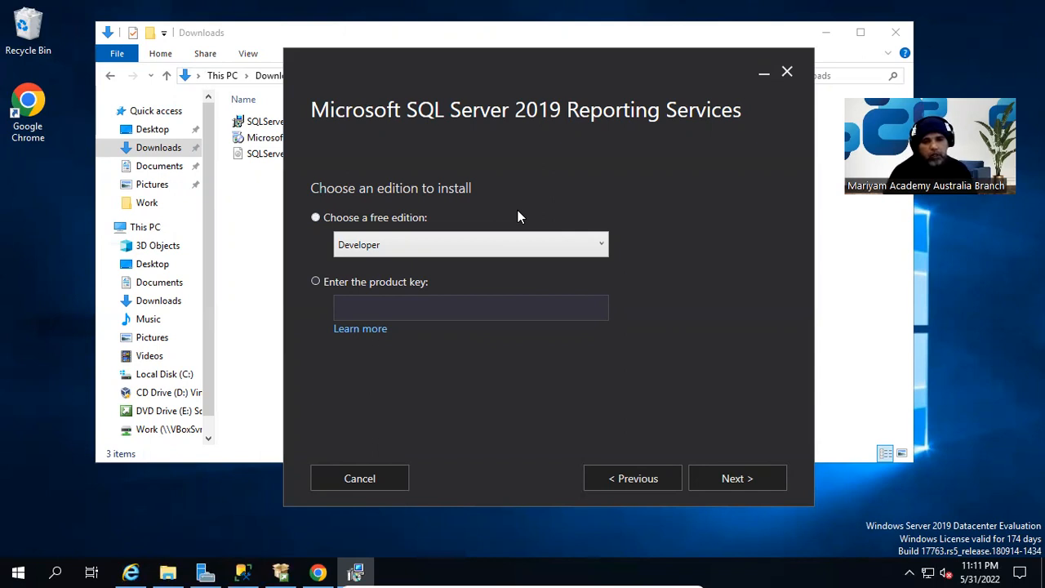
click(741, 473)
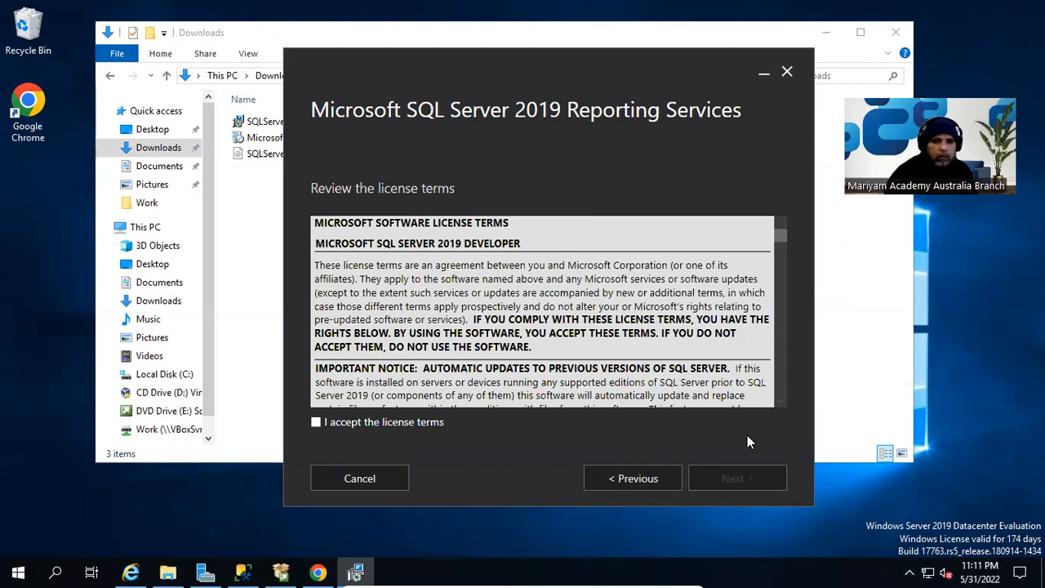
- Read through the SQL Server 2019 Developer license terms, accept them and continue to the database engine page
scroll(784, 294, down, 3)
drag(780, 245, 785, 422)
drag(788, 364, 788, 212)
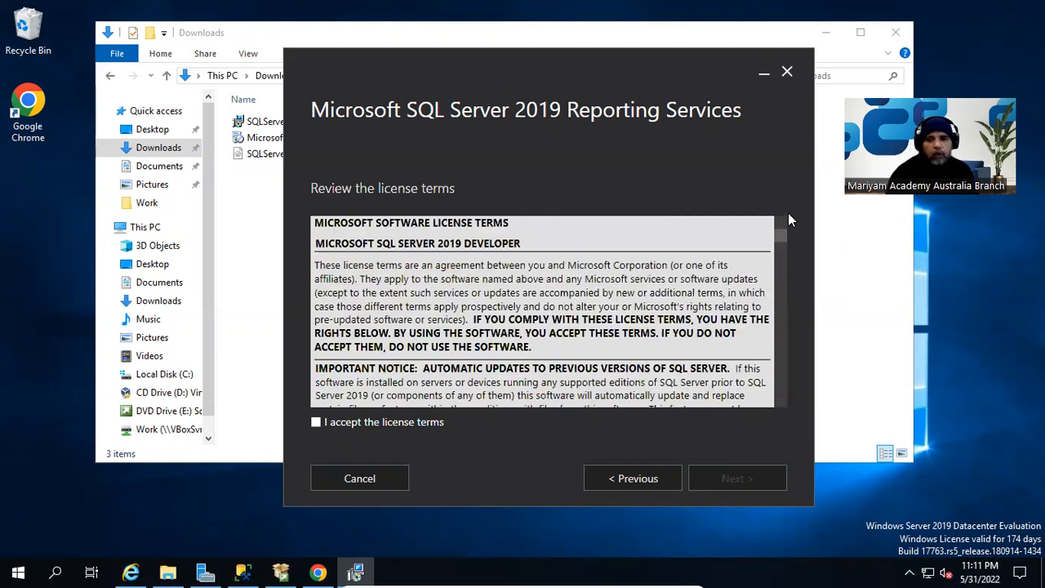
scroll(390, 316, down, 10)
scroll(389, 316, down, 15)
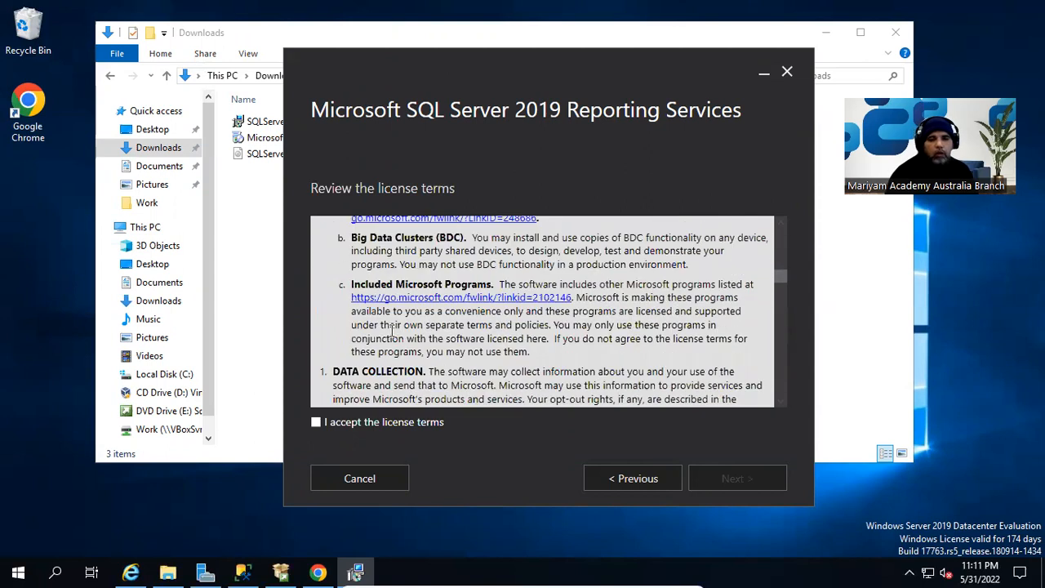
scroll(622, 325, down, 5)
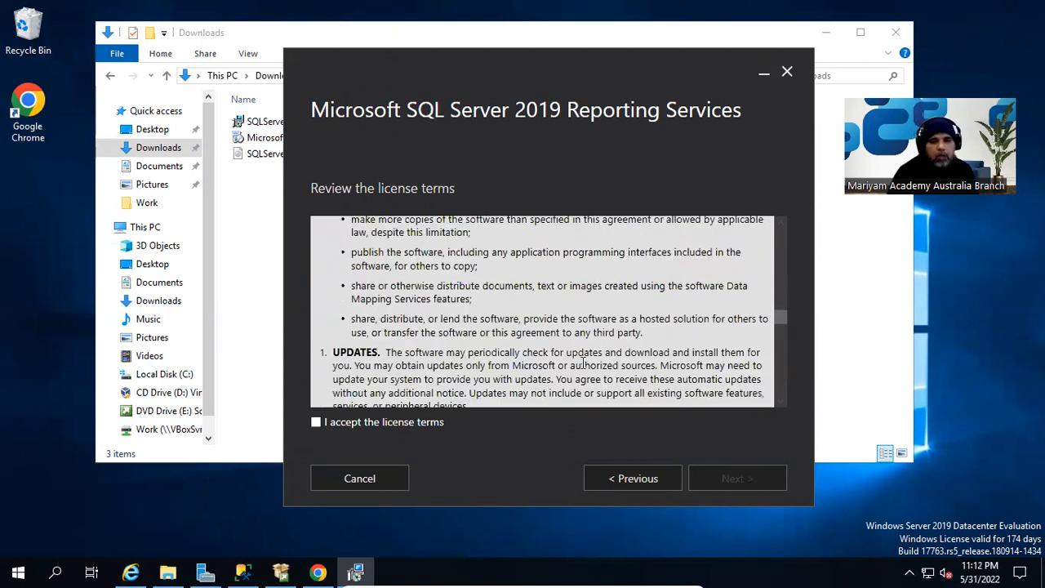
click(317, 423)
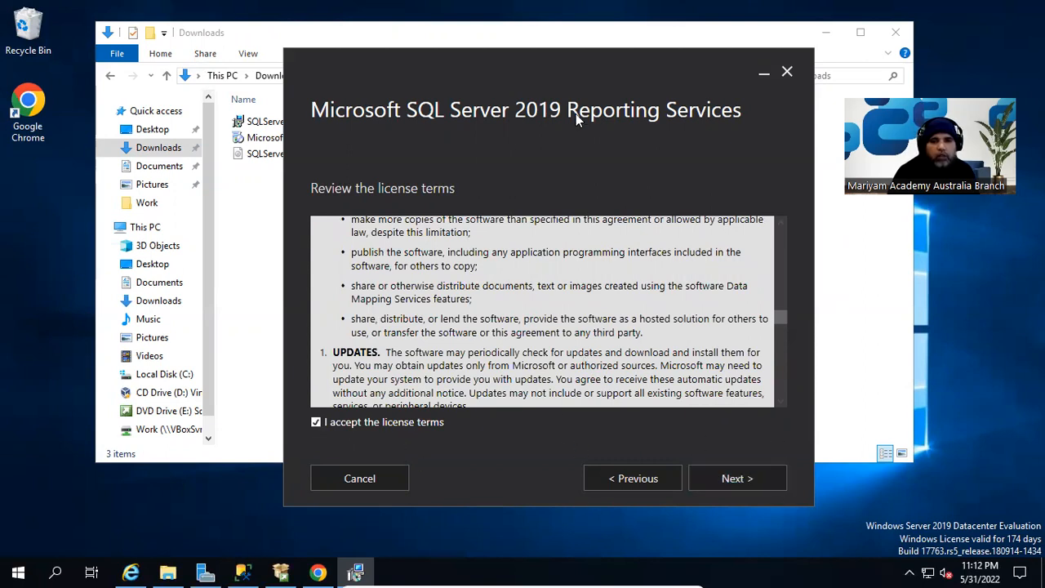
click(758, 485)
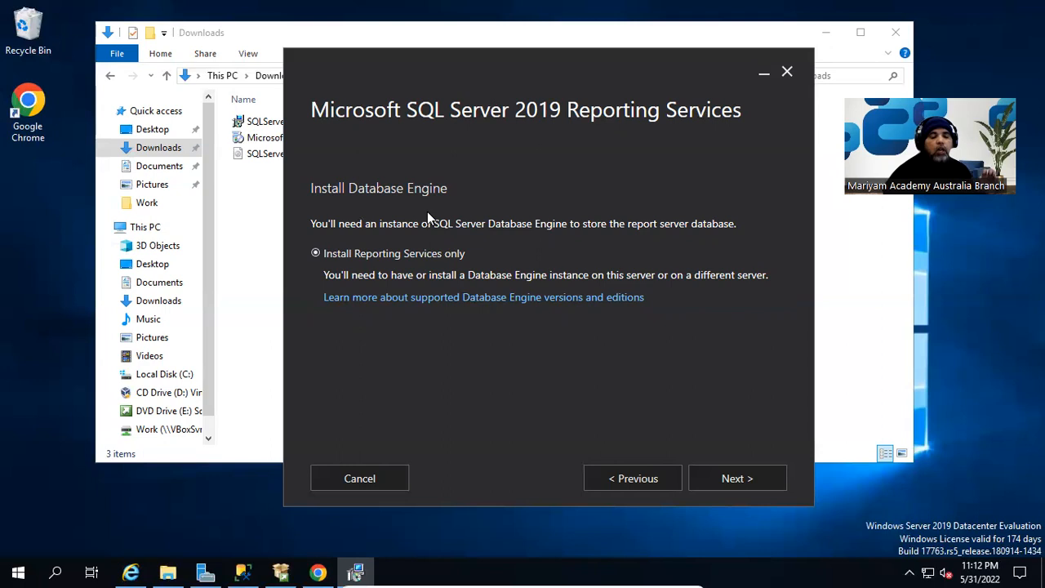
- Keep the Install Reporting Services only option and install to C:\Program Files\Microsoft SQL Server Reporting Services
click(436, 253)
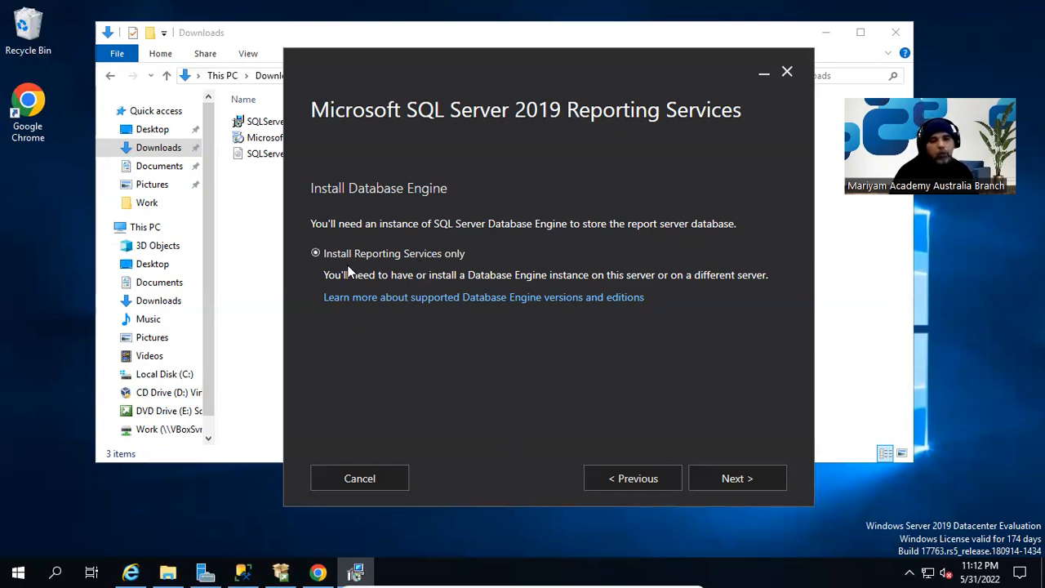
click(452, 257)
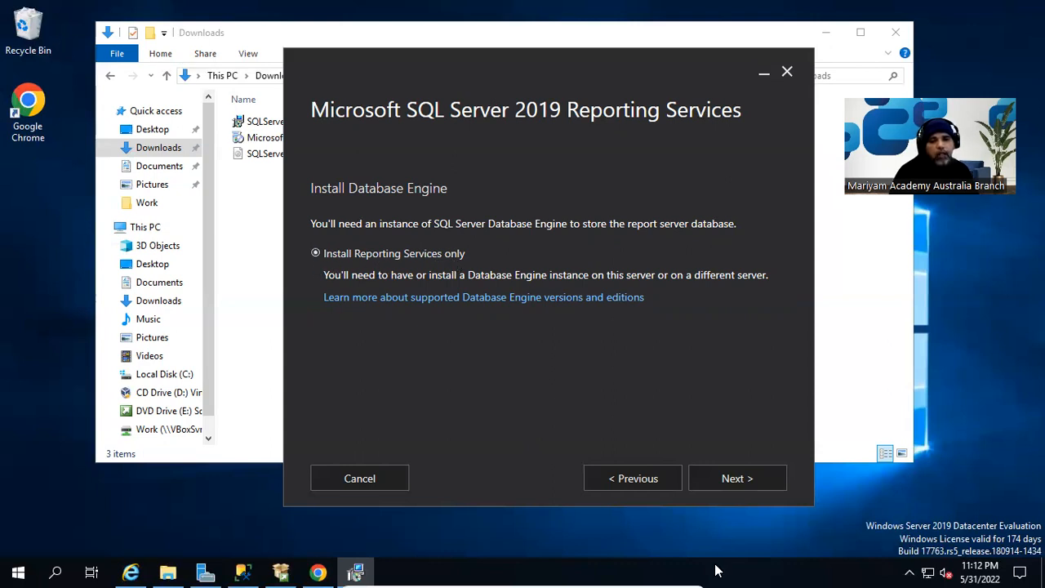
click(731, 482)
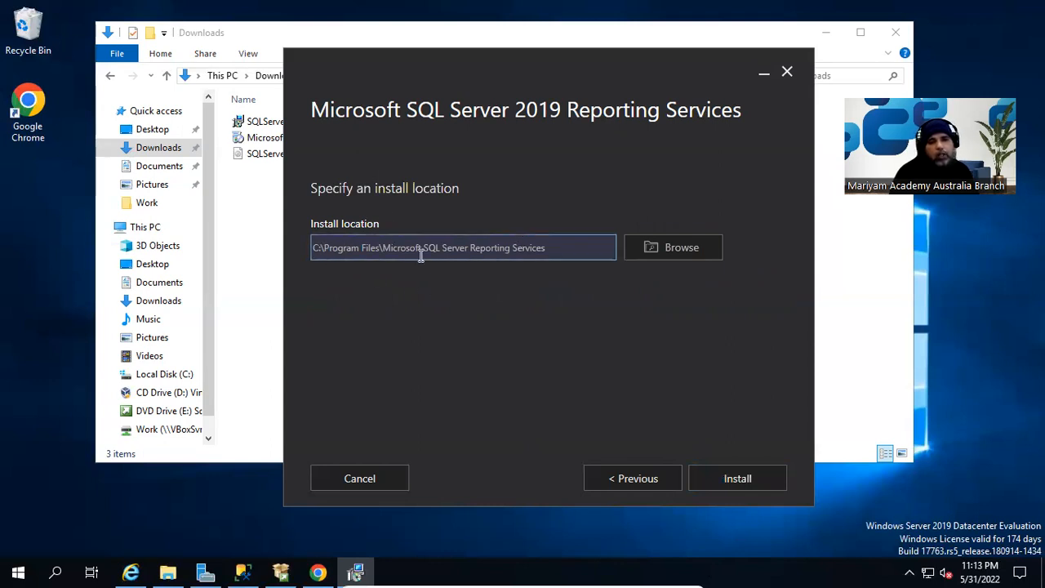
drag(585, 252, 272, 251)
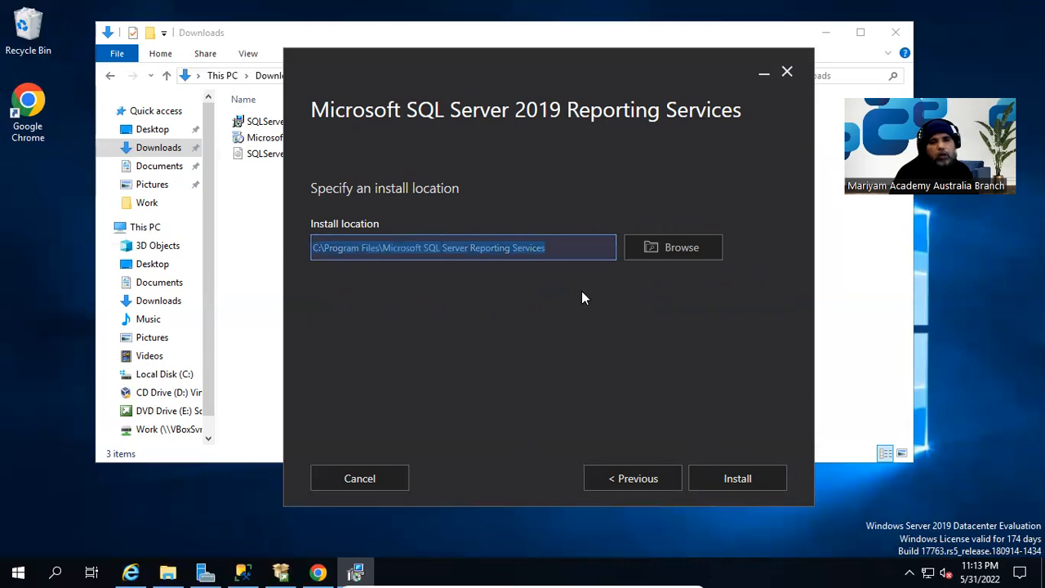
click(379, 249)
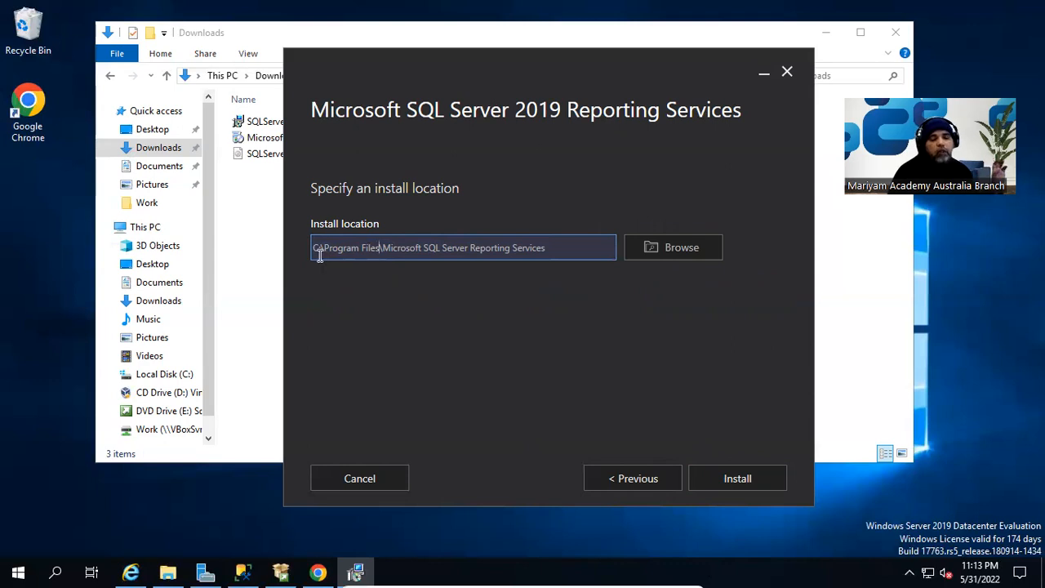
click(725, 482)
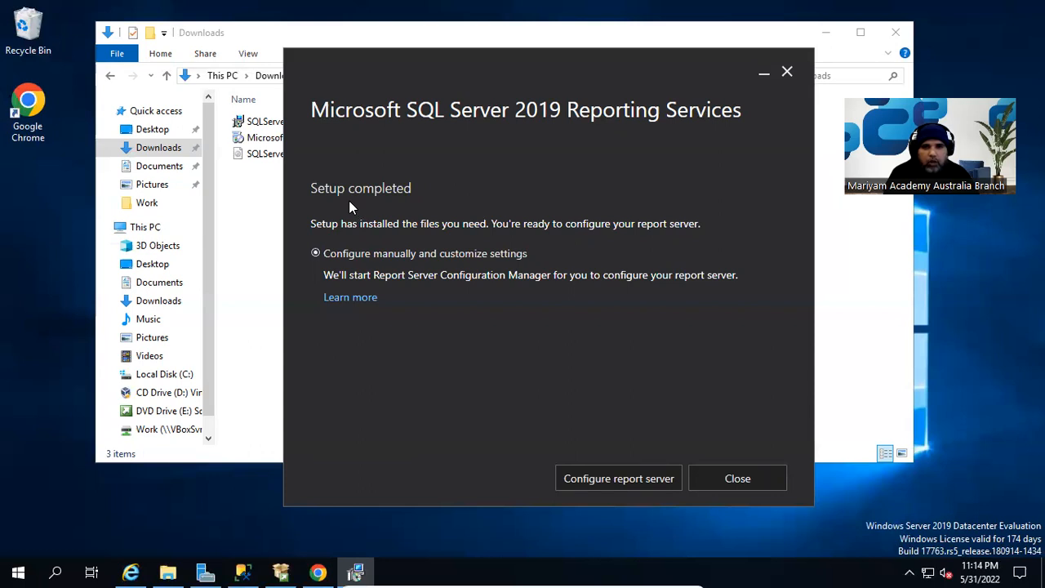
- Start configuring the report server from the finished setup and check the connection's server name against Management Studio's Object Explorer
click(593, 480)
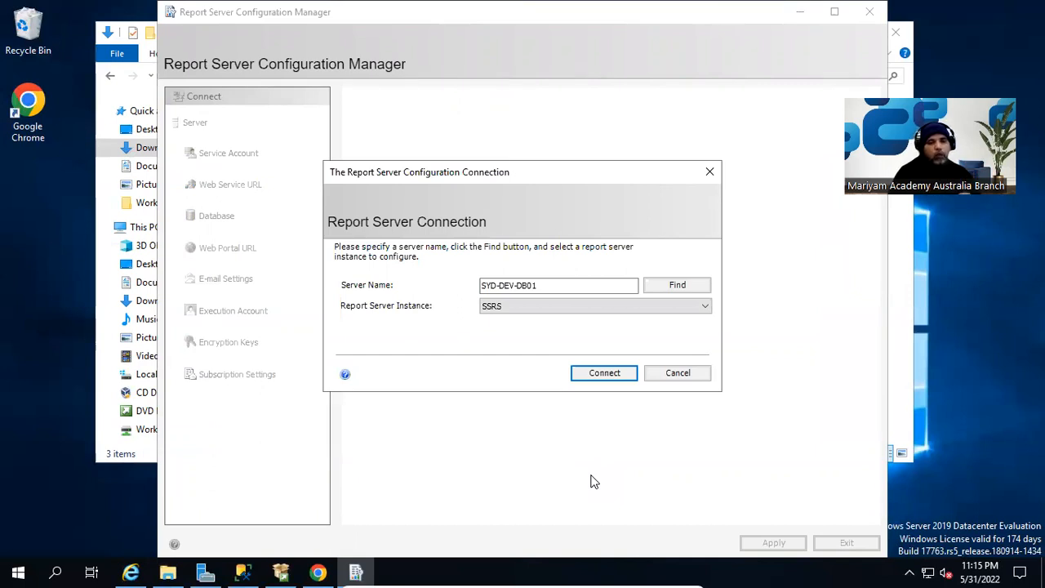
double_click(561, 287)
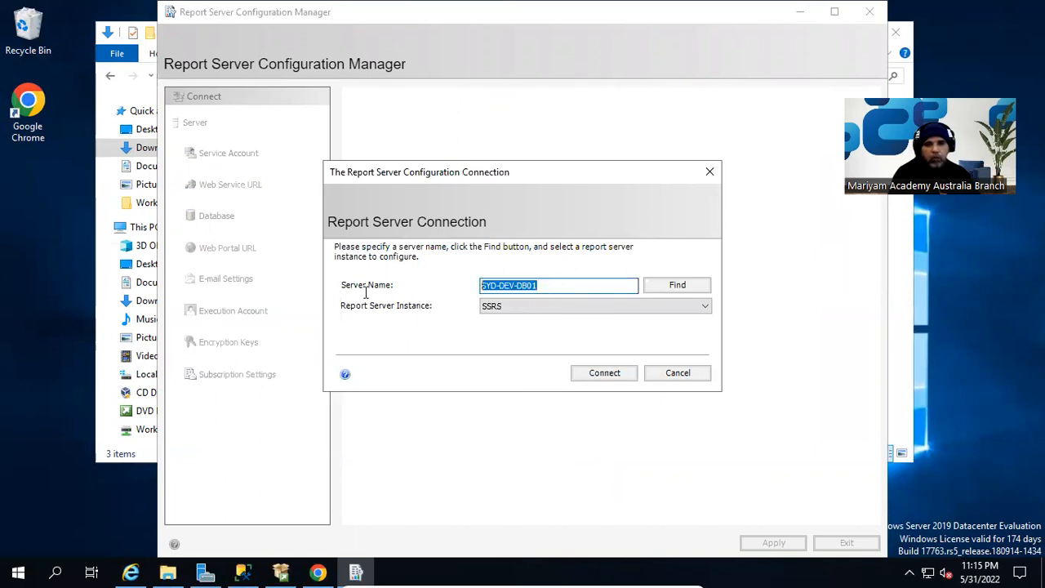
click(536, 286)
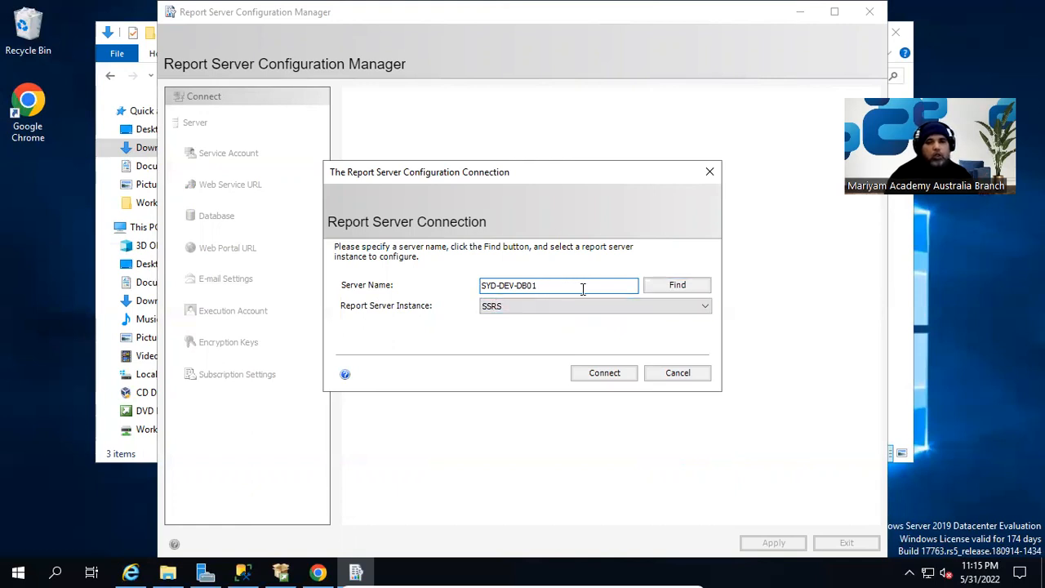
click(255, 572)
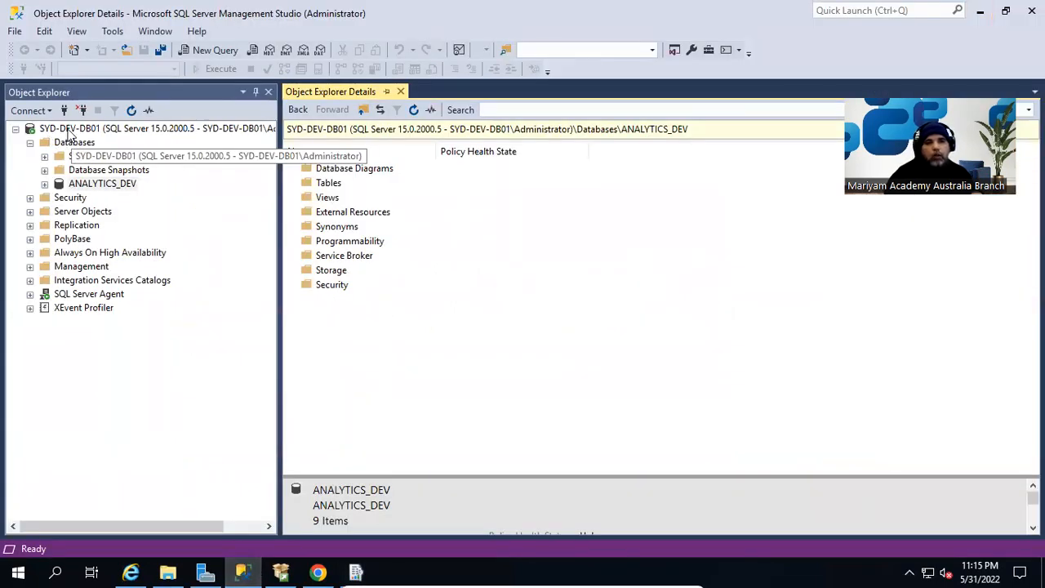
click(980, 10)
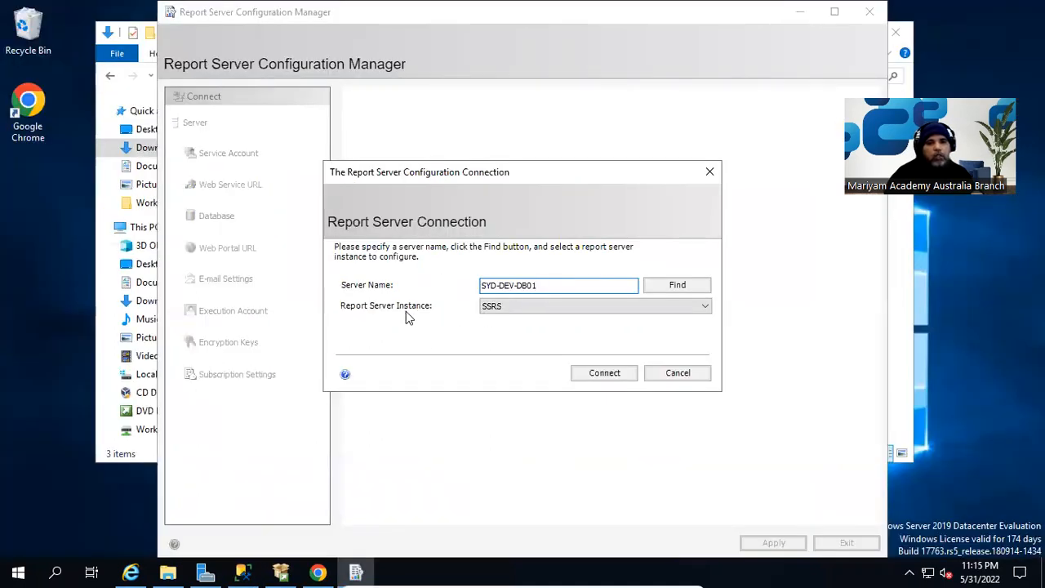
- Connect to the SSRS report server instance on SYD-DEV-DB01 and bring the Report Server Configuration Manager window to the front
click(562, 308)
click(568, 316)
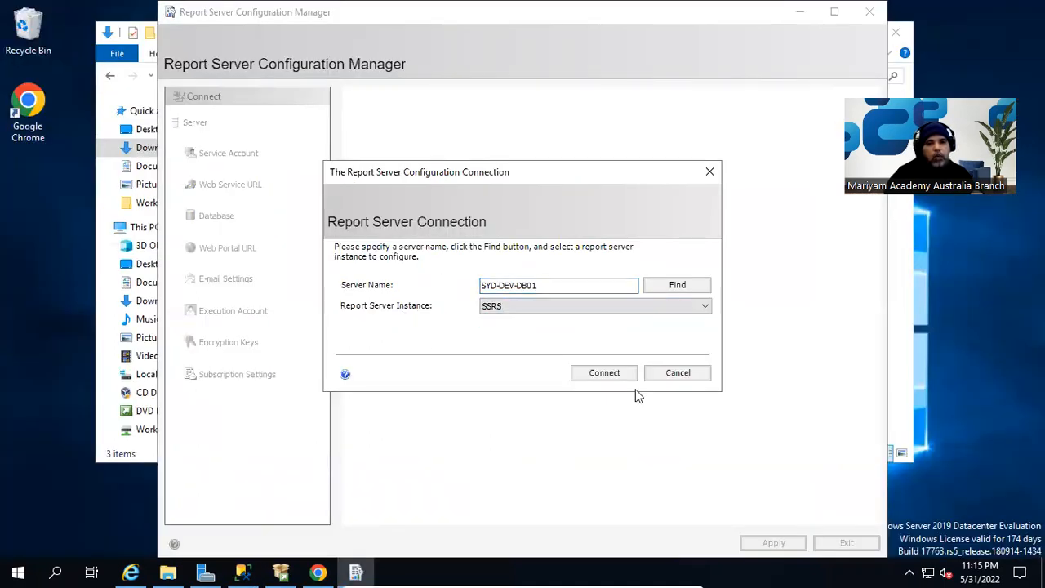
click(607, 377)
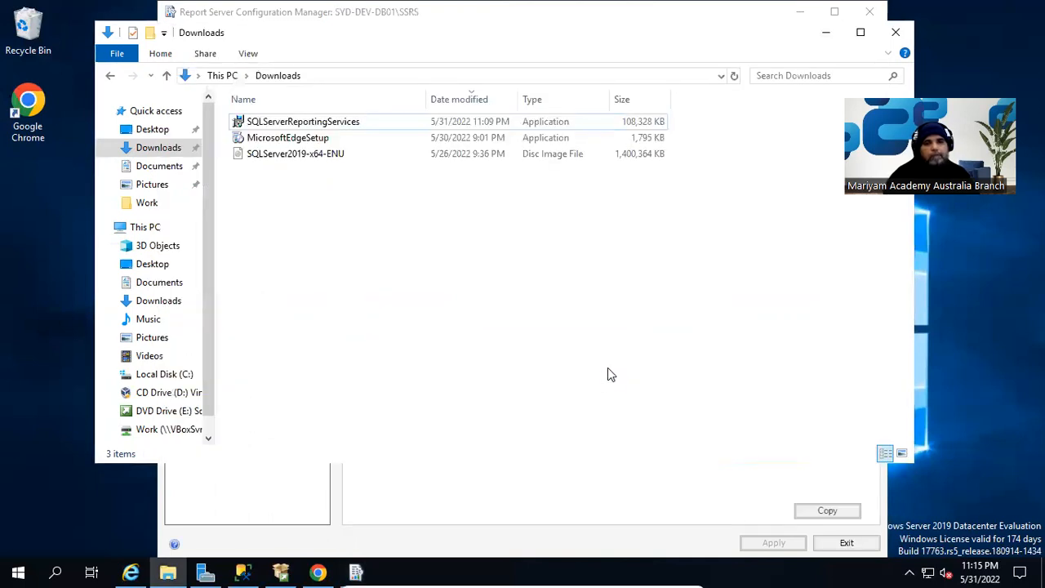
click(800, 11)
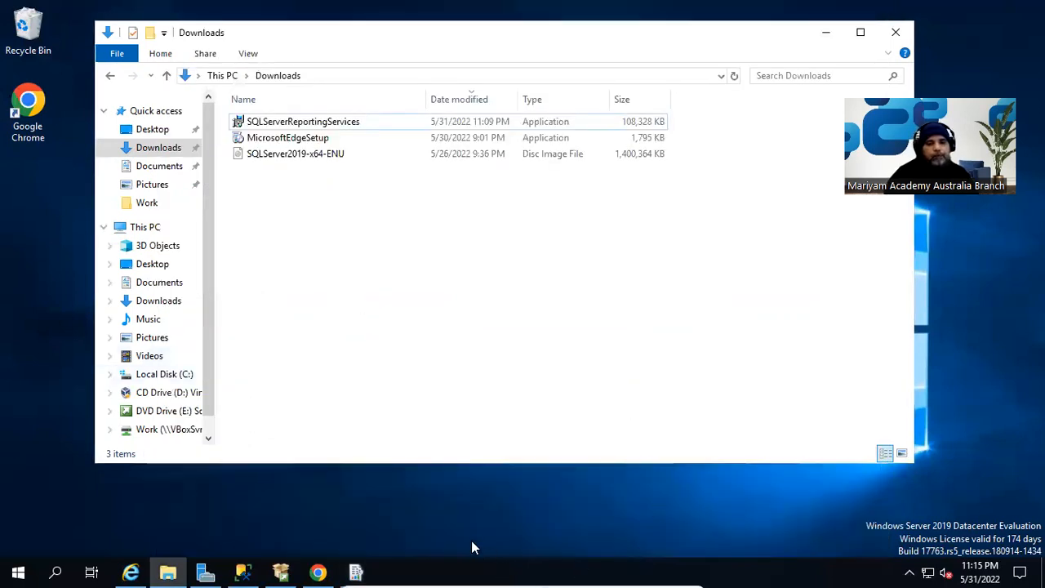
click(356, 572)
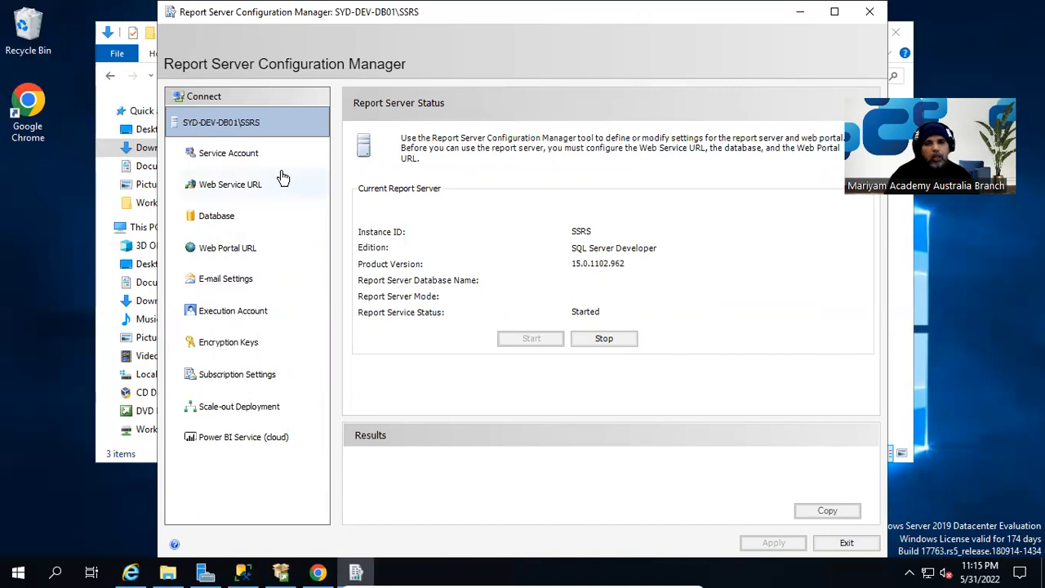
- Examine the Service Account settings and the available built-in accounts for the report server service
click(253, 163)
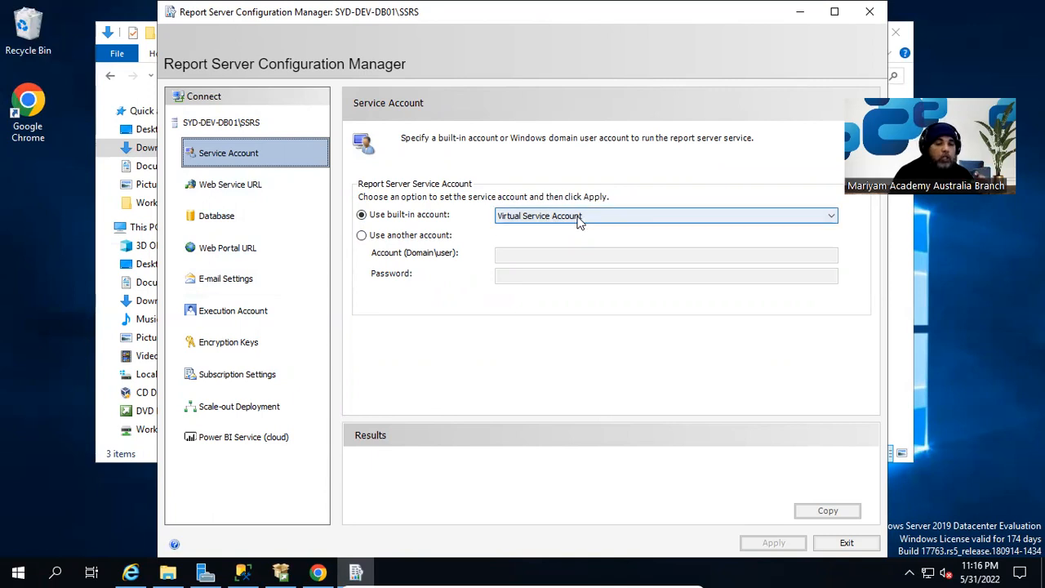
click(524, 219)
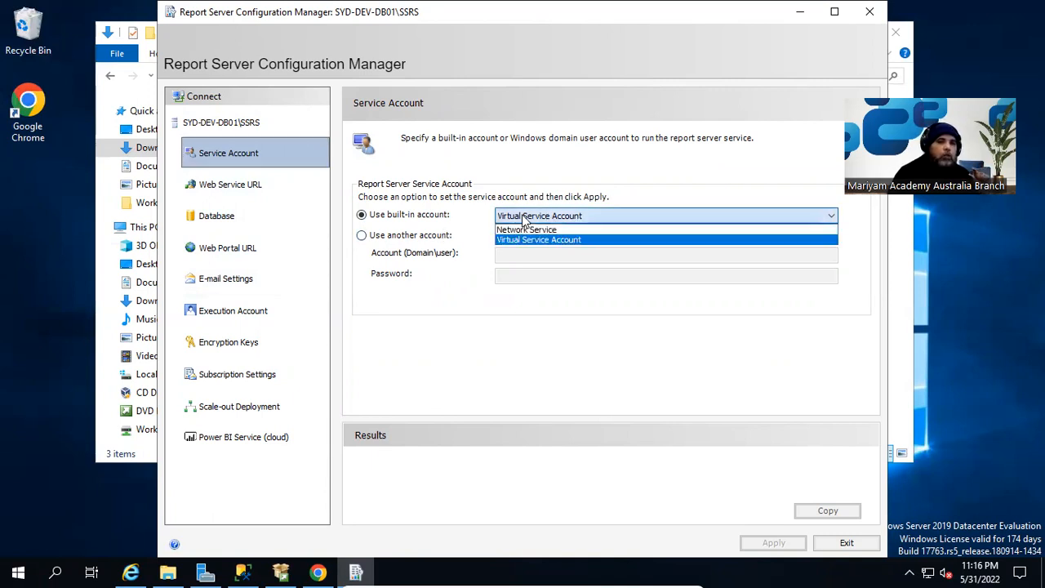
click(558, 218)
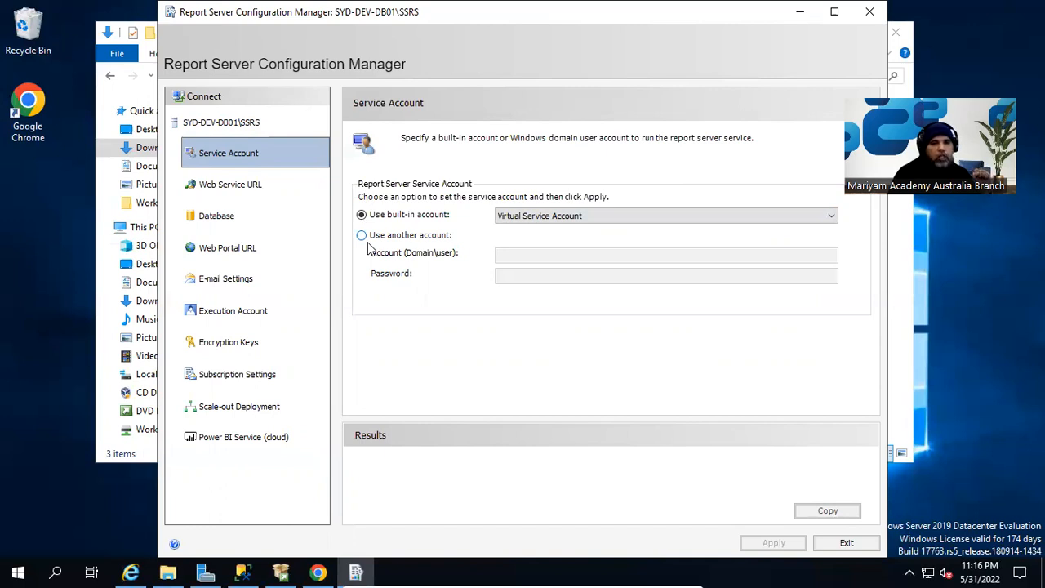
- Examine the Web Service URL settings, checking the TCP port and the HTTPS certificate choices
click(252, 192)
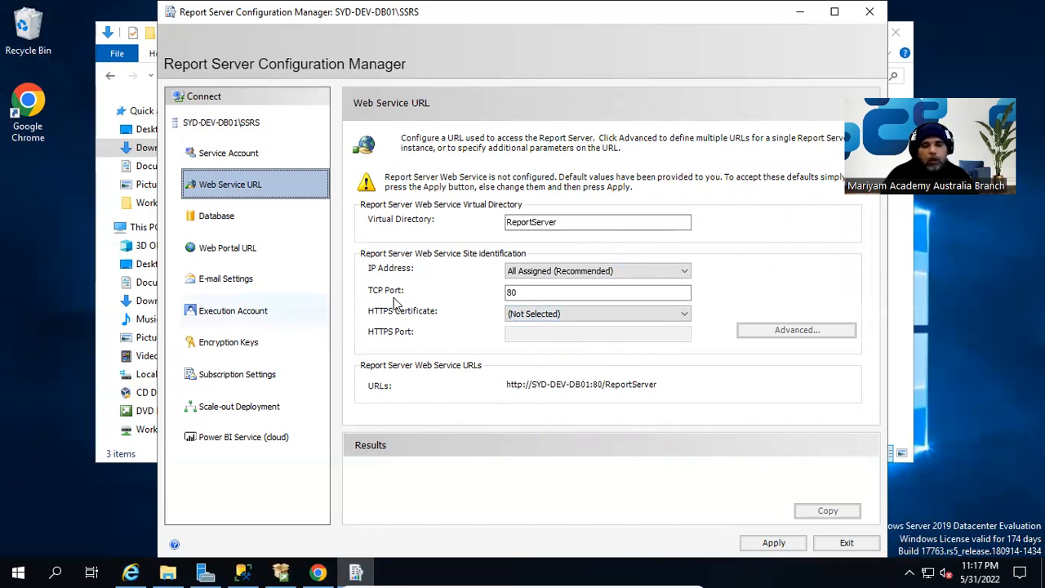
click(599, 294)
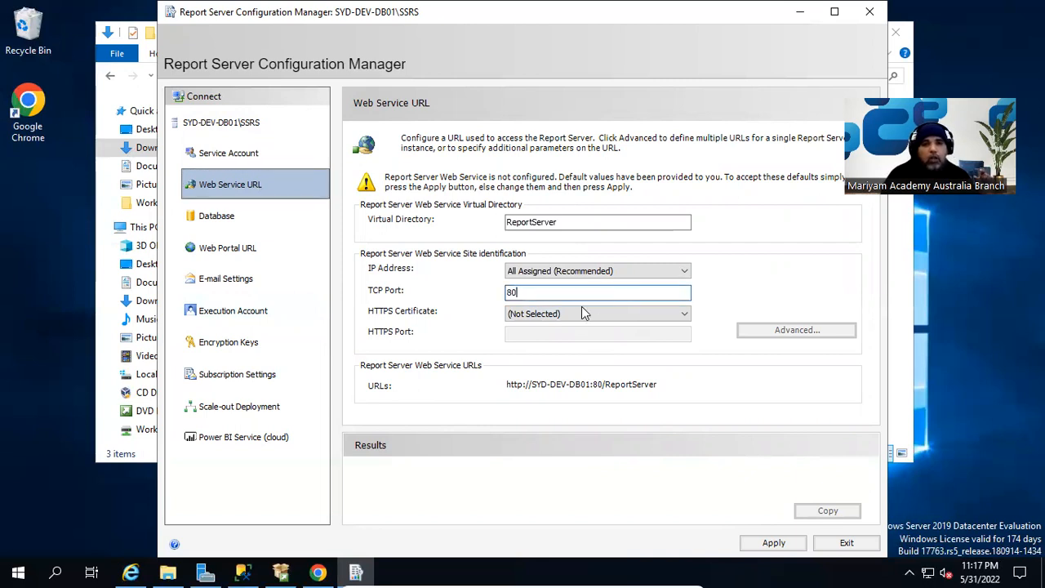
double_click(534, 297)
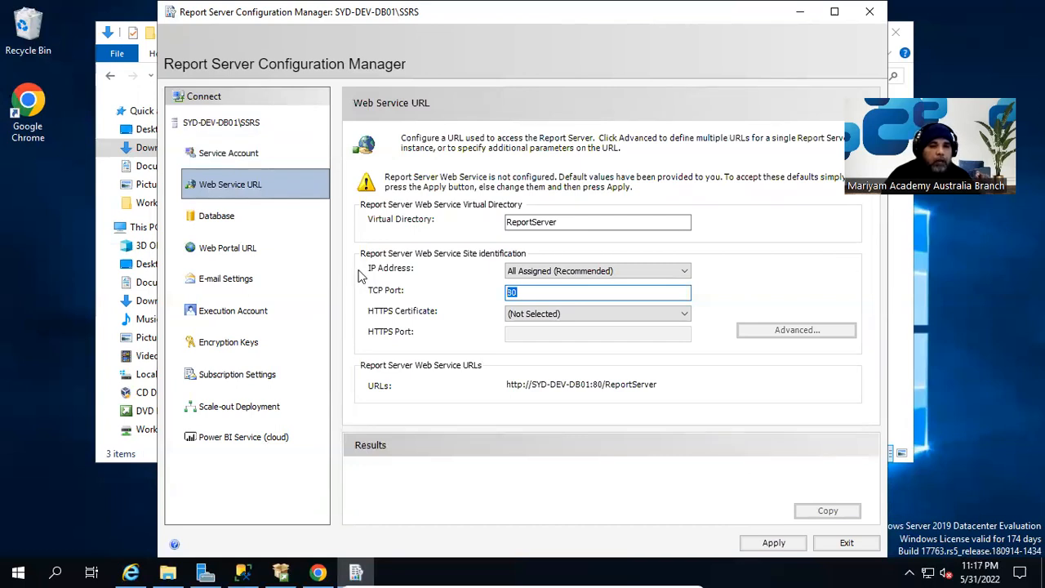
click(544, 296)
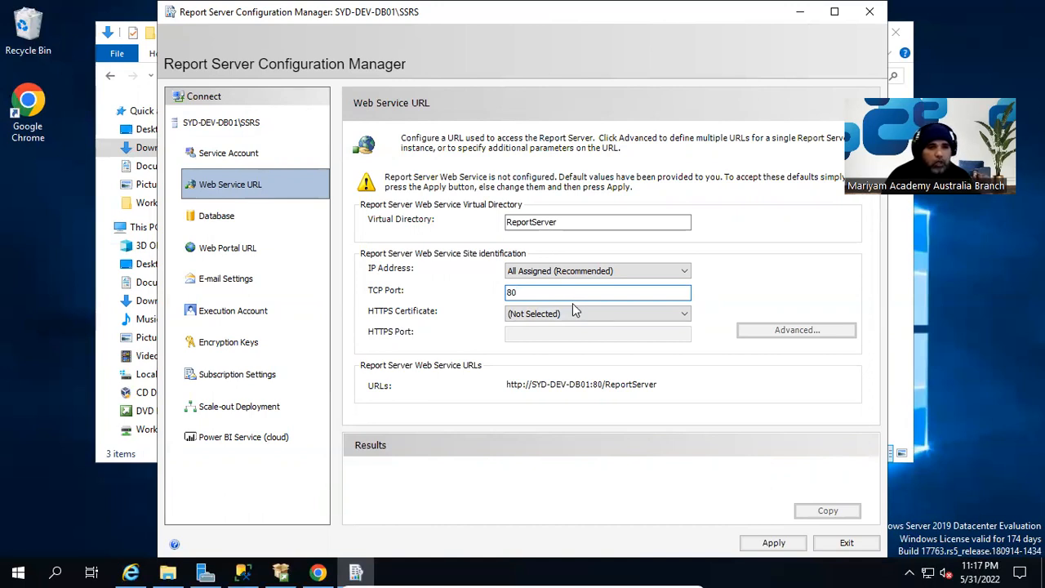
double_click(536, 292)
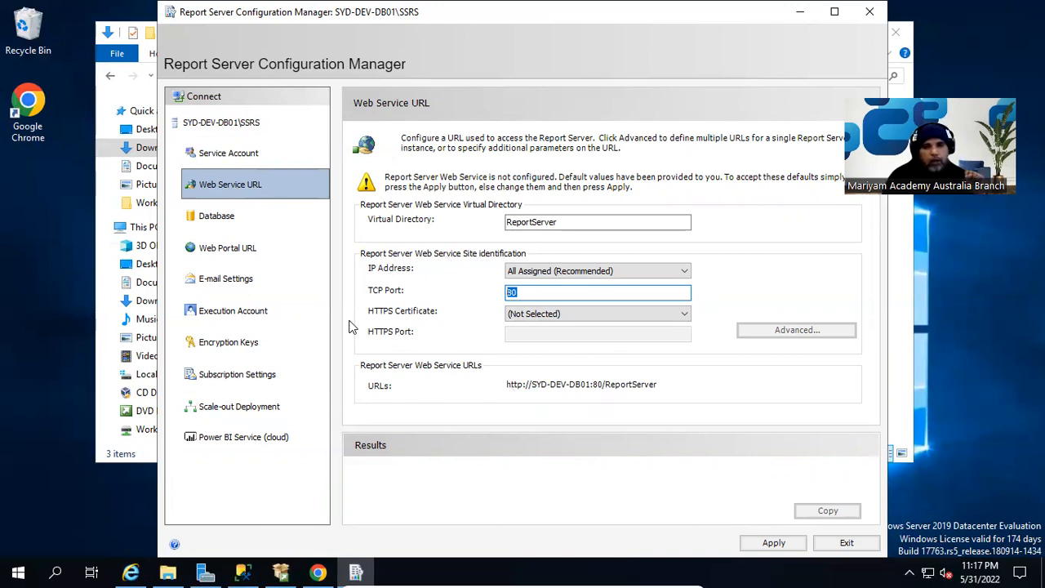
click(576, 313)
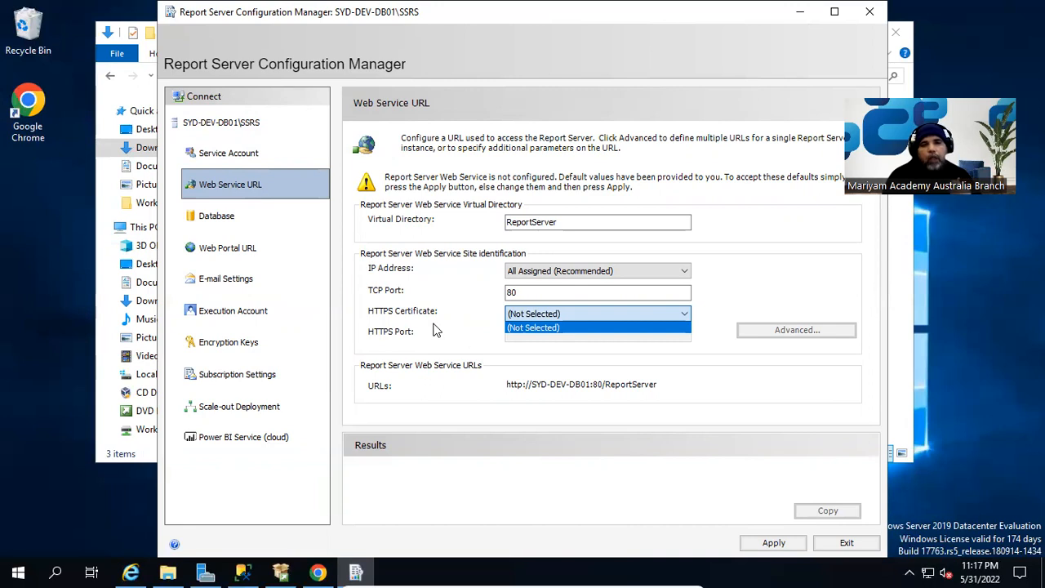
click(404, 322)
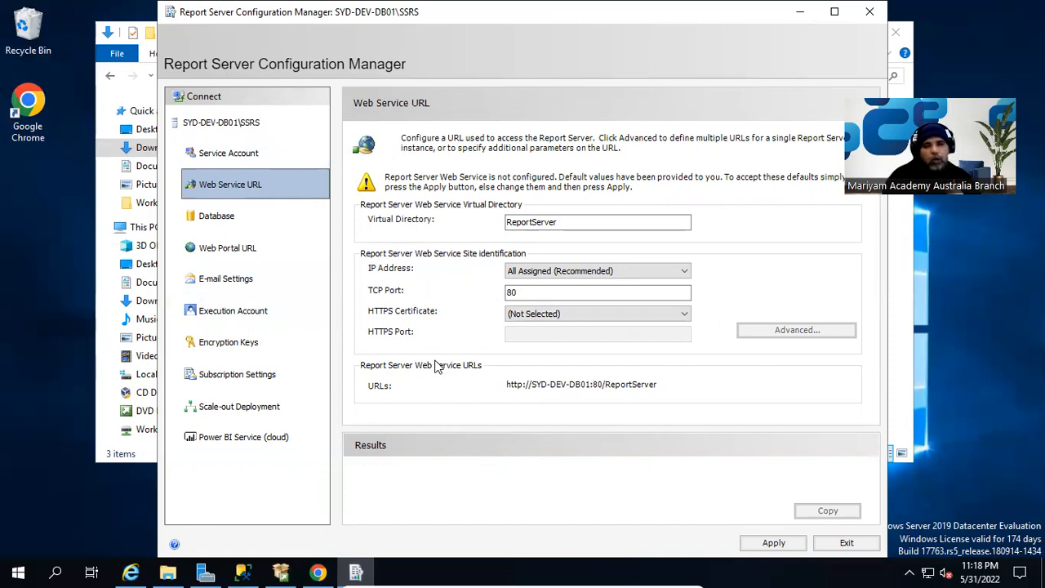
- Apply the Web Service URL with virtual directory ReportServer on TCP port 80 and open its link in Google Chrome
click(778, 546)
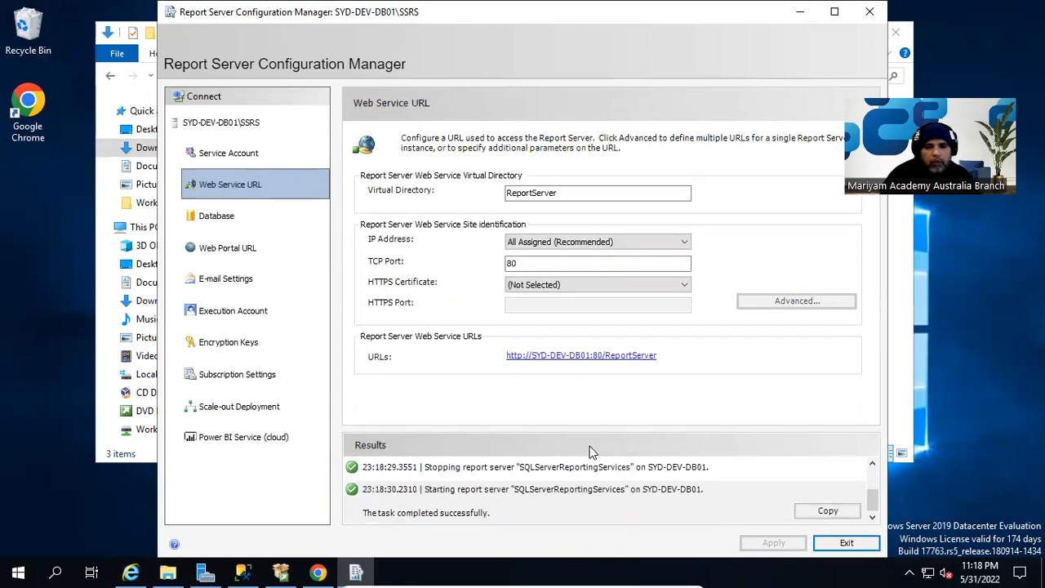
click(580, 357)
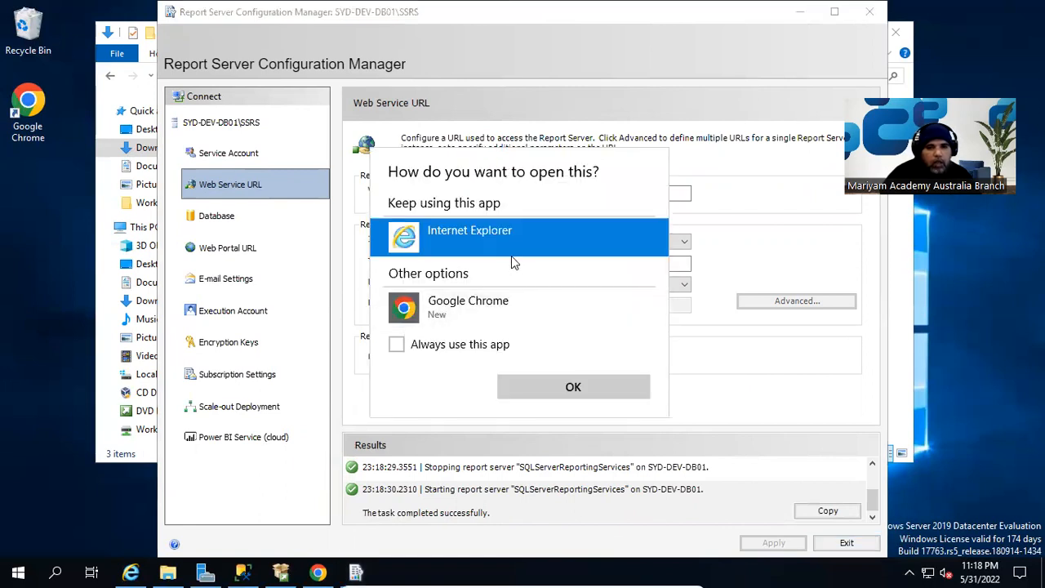
double_click(488, 304)
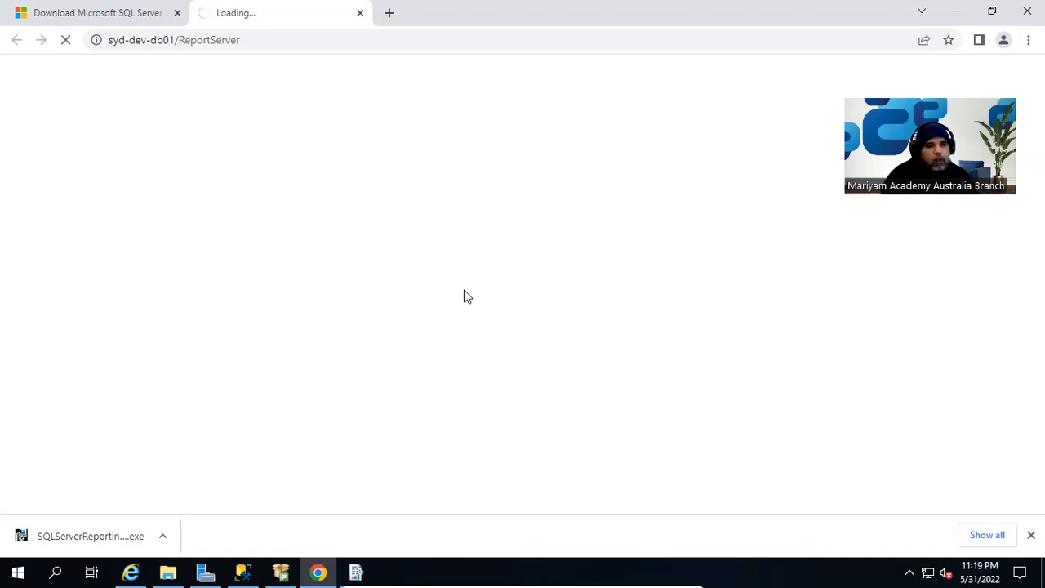
- Return to Report Server Configuration Manager and start changing the report server database, choosing to create a new report server database
click(357, 571)
drag(413, 18, 575, 18)
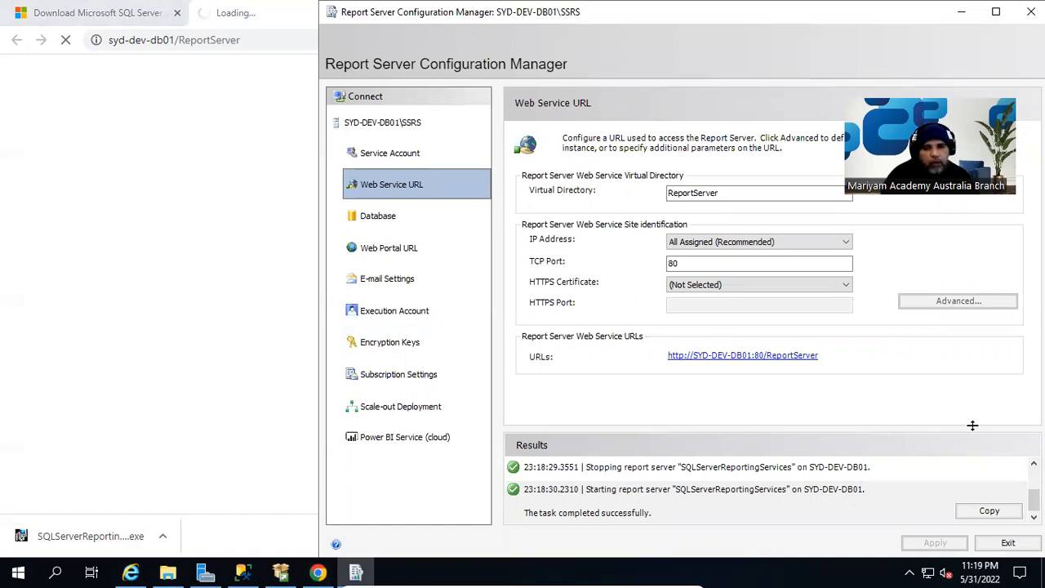
click(390, 232)
drag(703, 11, 614, 12)
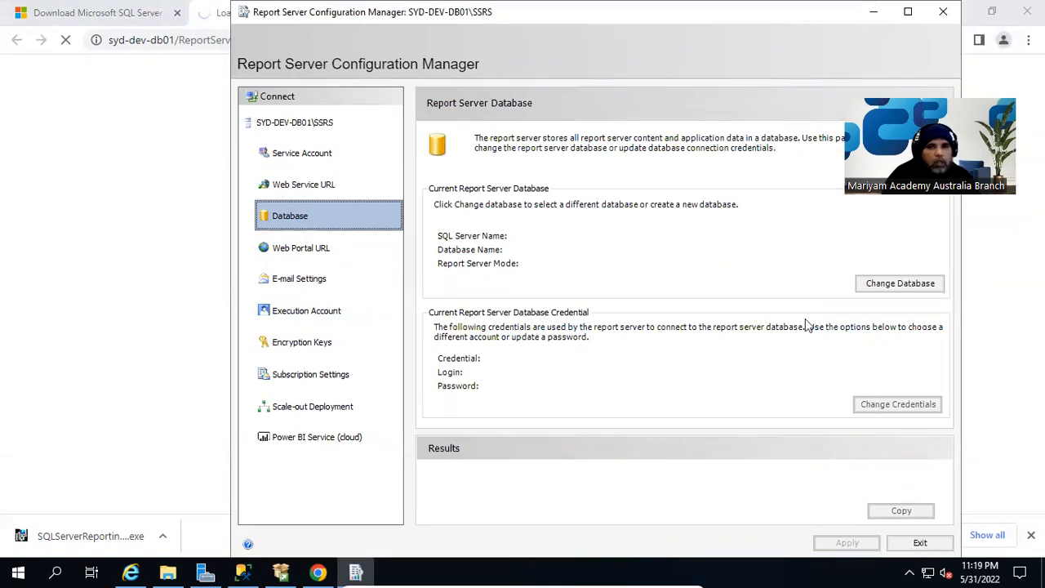
click(940, 287)
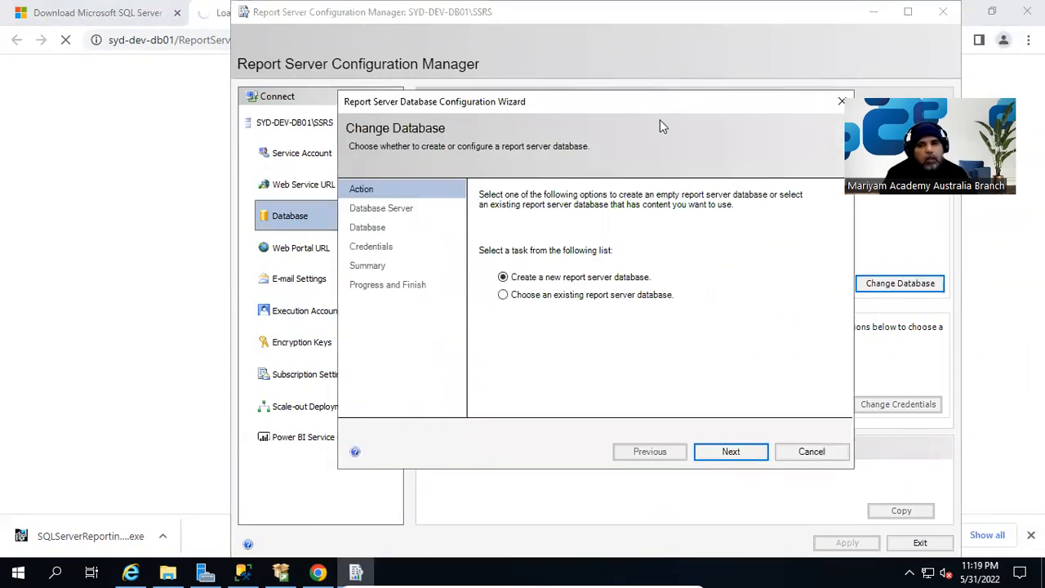
drag(645, 112, 634, 60)
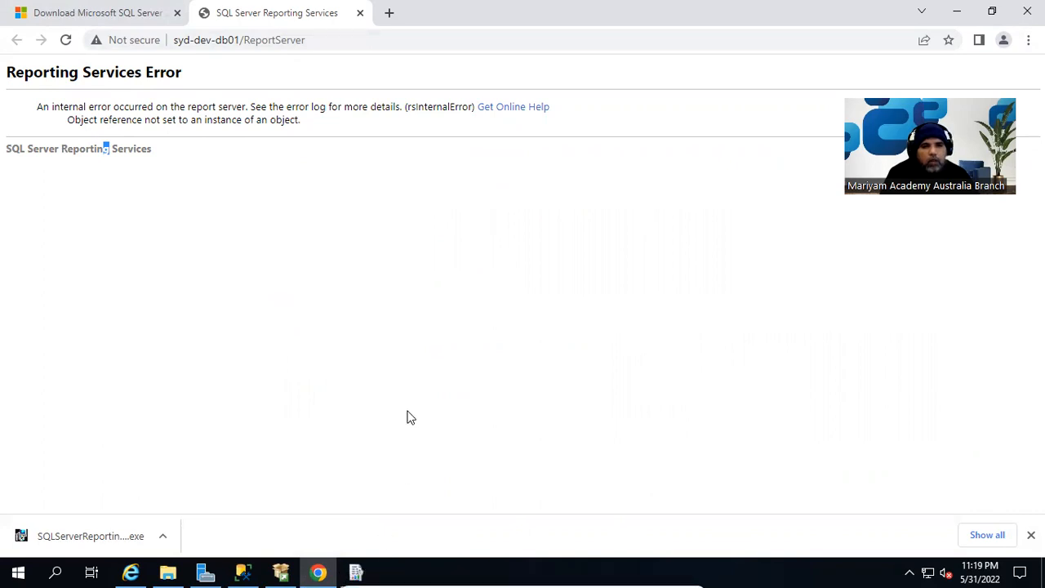
mouse_move(358, 569)
click(355, 571)
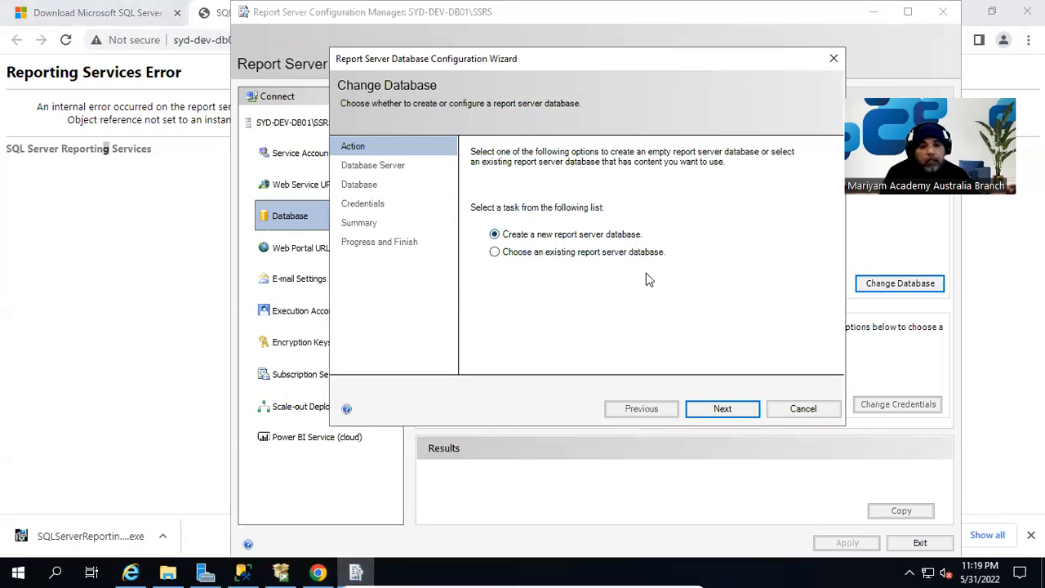
click(724, 409)
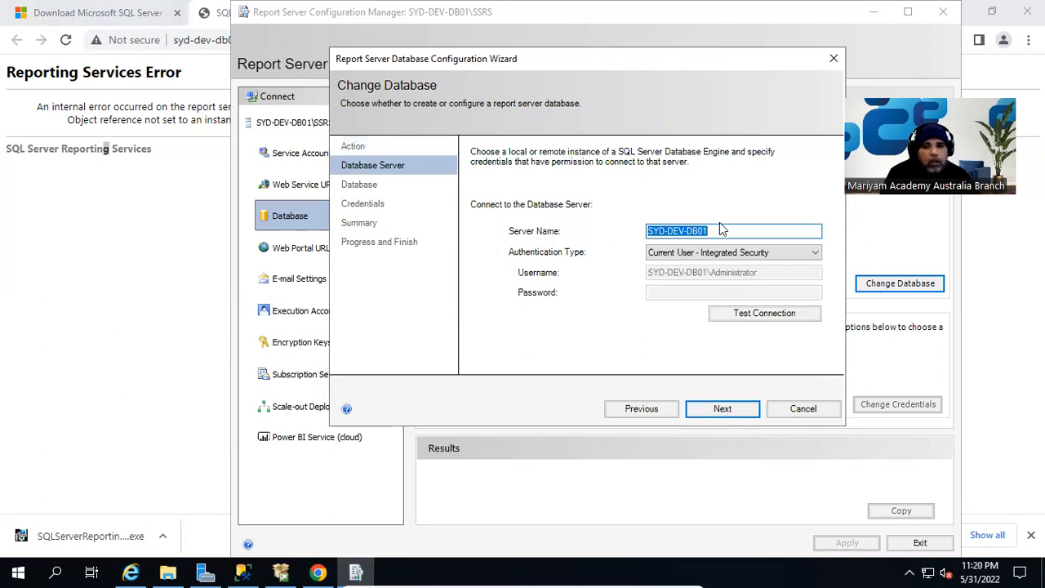
- Test the connection to database server SYD-DEV-DB01 using Current User - Integrated Security and accept these connection settings
click(739, 258)
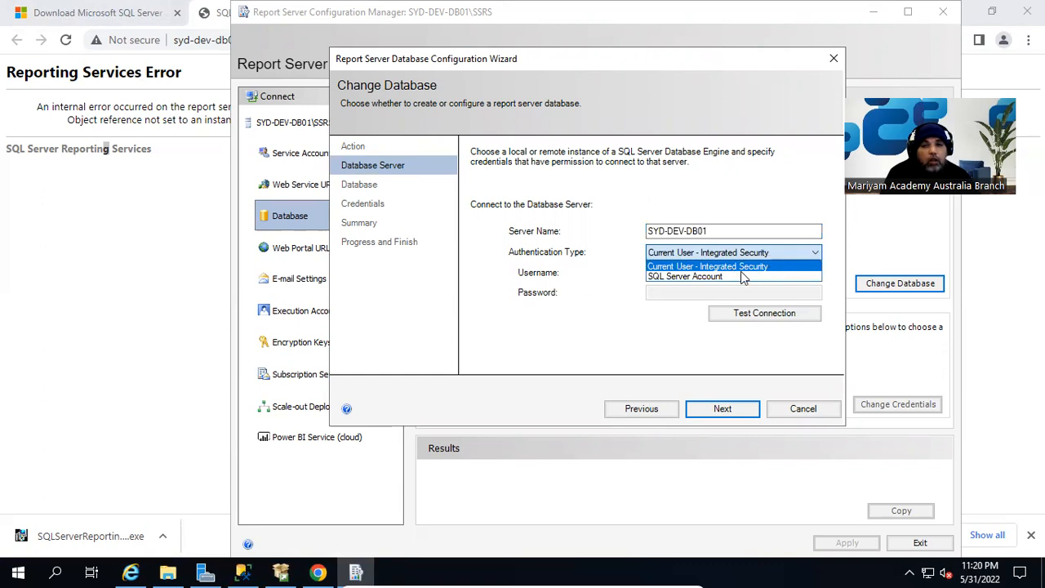
click(777, 267)
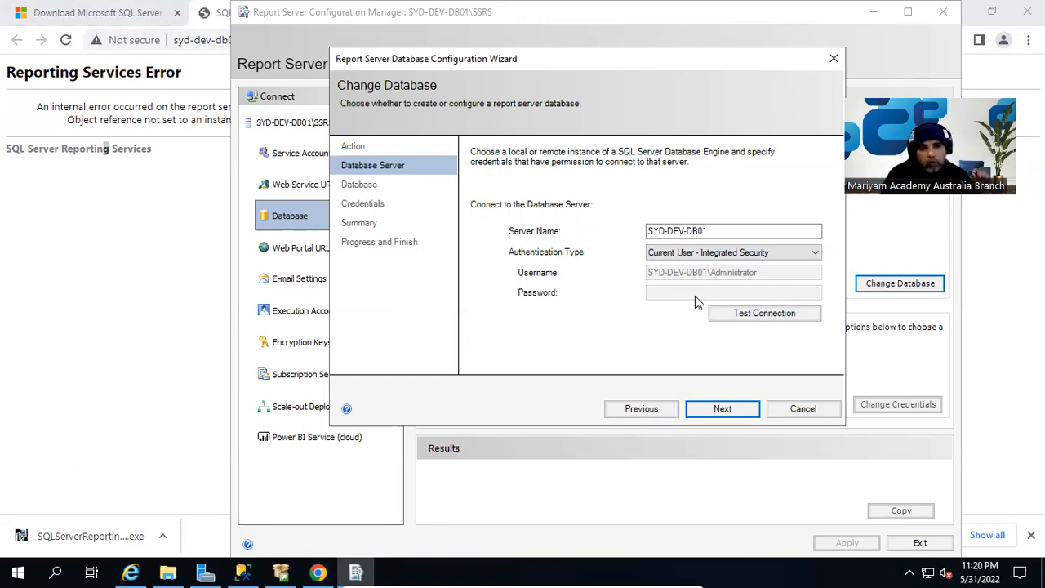
click(776, 317)
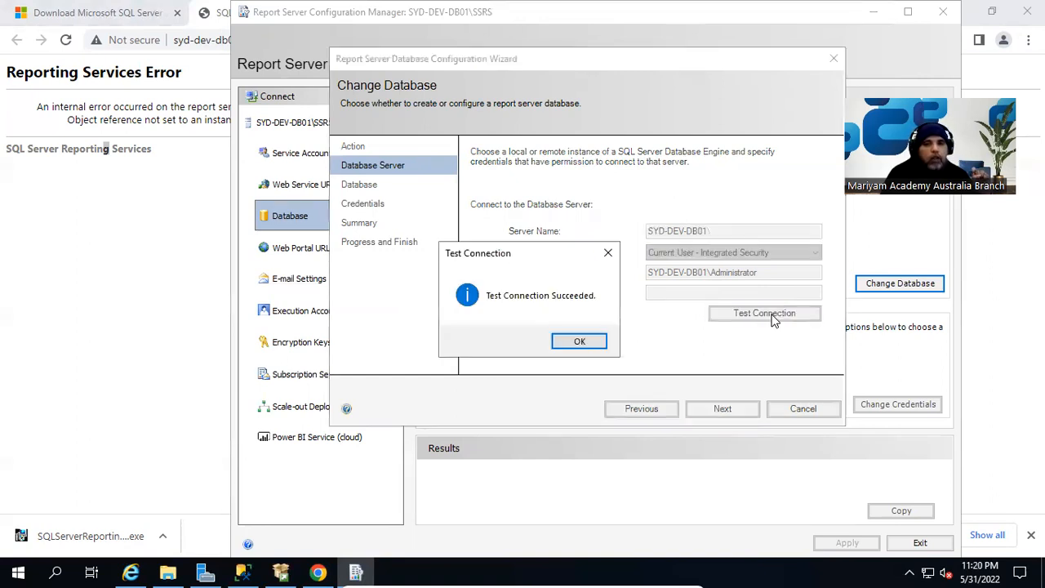
click(579, 343)
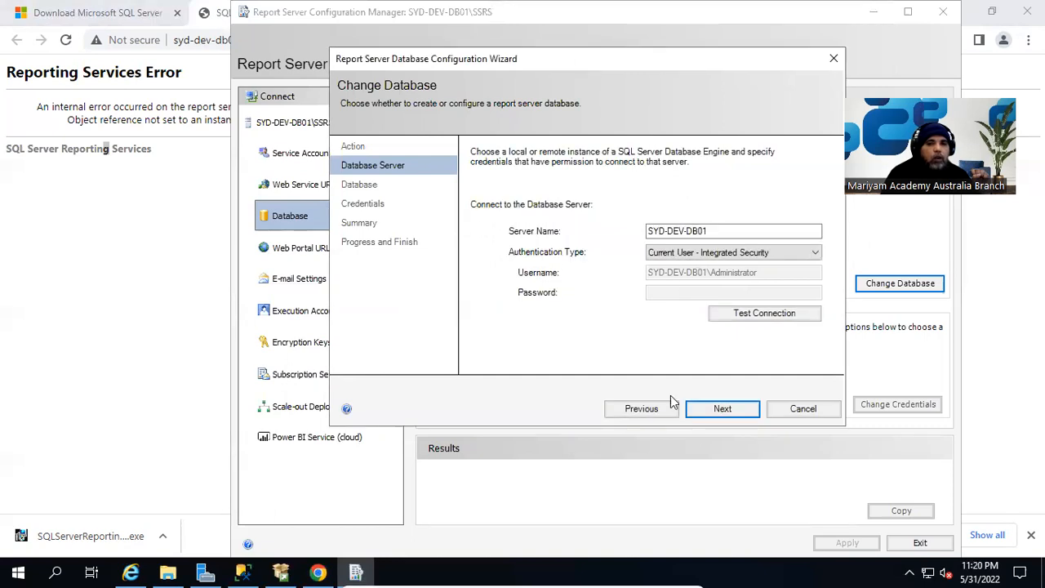
click(726, 411)
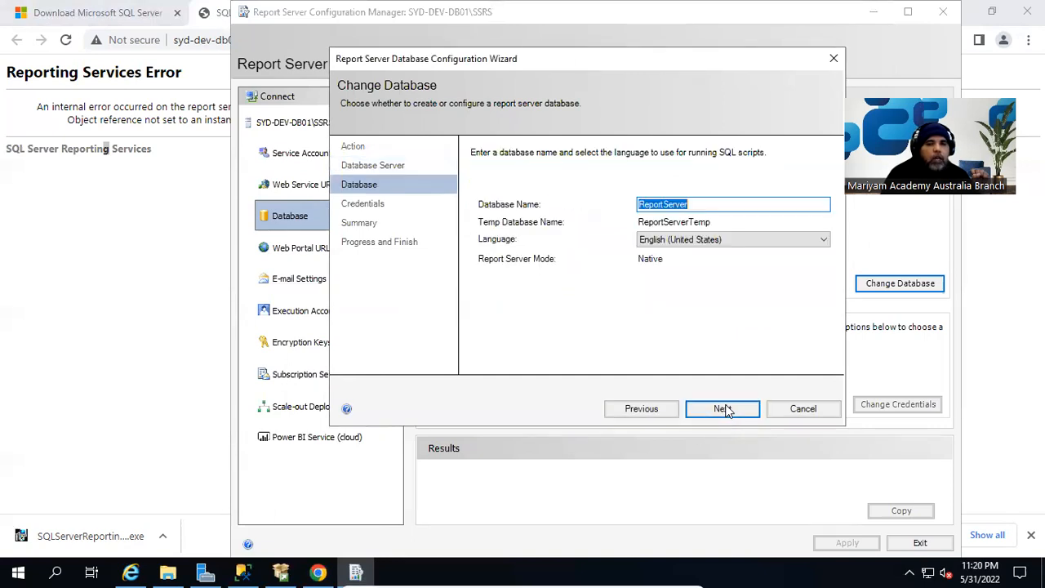
- Review the database name and accept ReportServer with English (United States) as the script language
click(674, 206)
drag(713, 204, 466, 204)
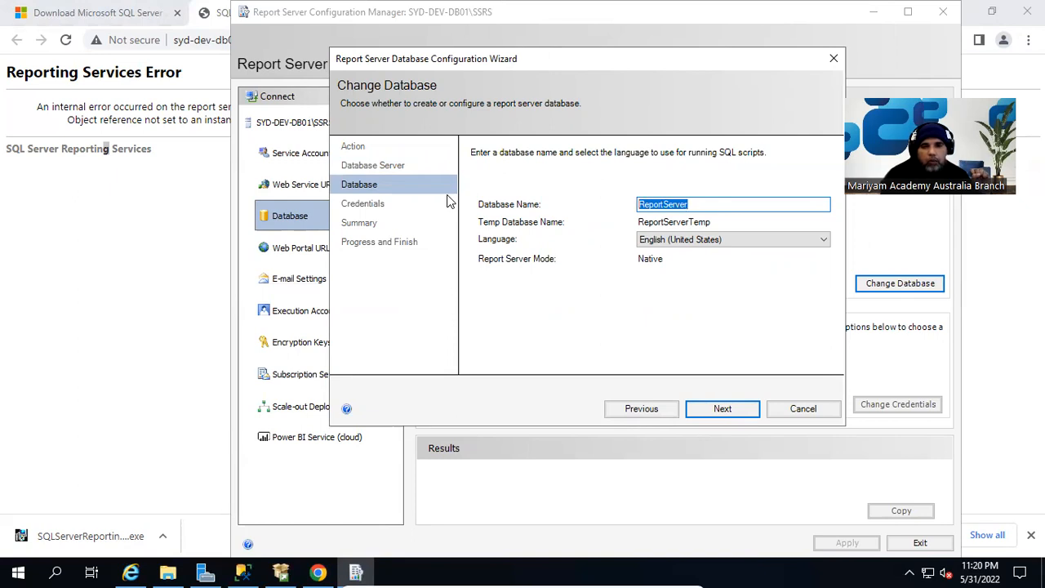
click(676, 205)
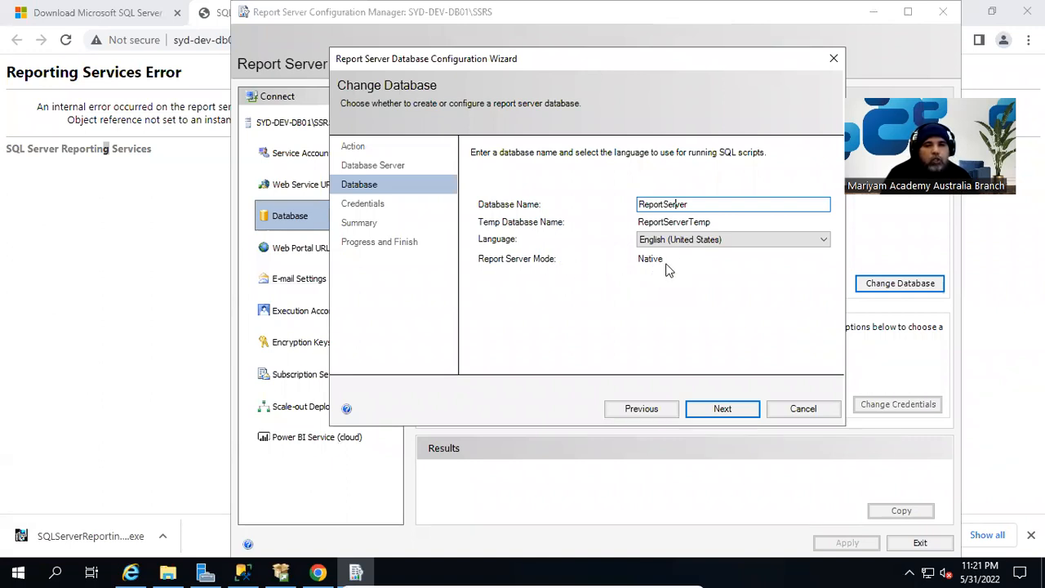
click(722, 408)
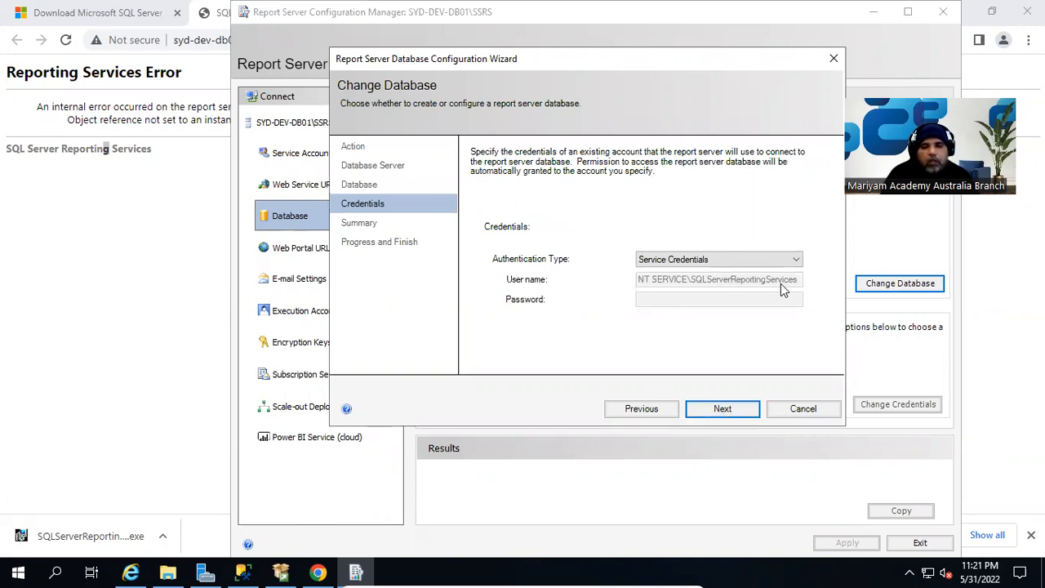
- Review the authentication types for the database credentials, look at the Windows Credentials fields, and select Service Credentials
click(703, 263)
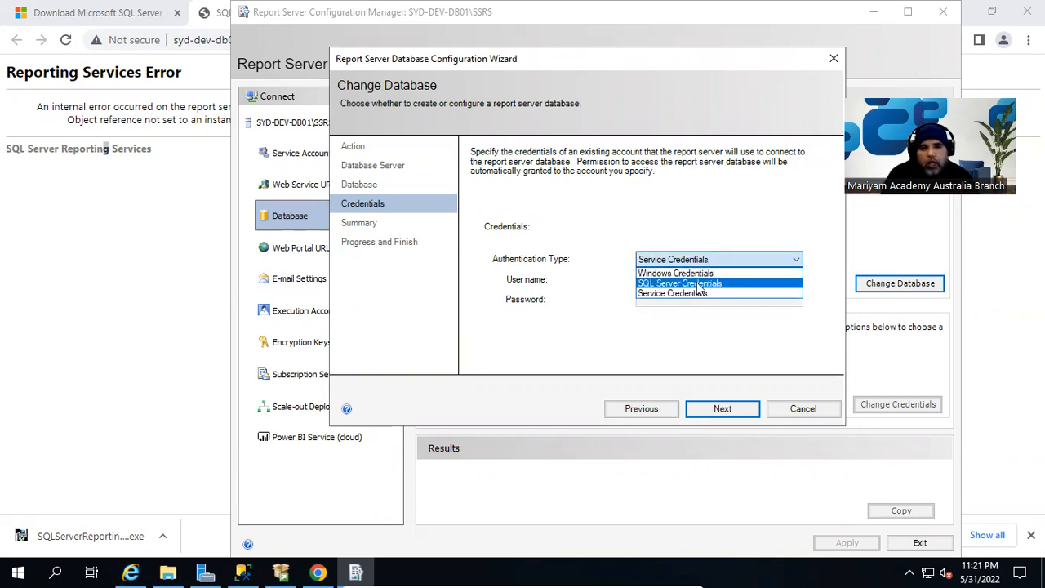
click(726, 211)
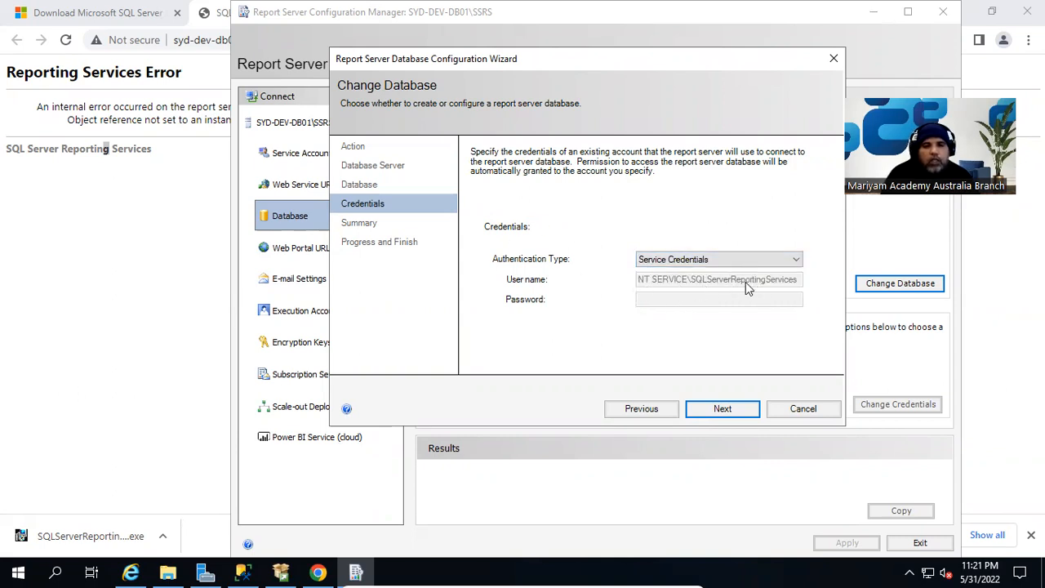
click(684, 260)
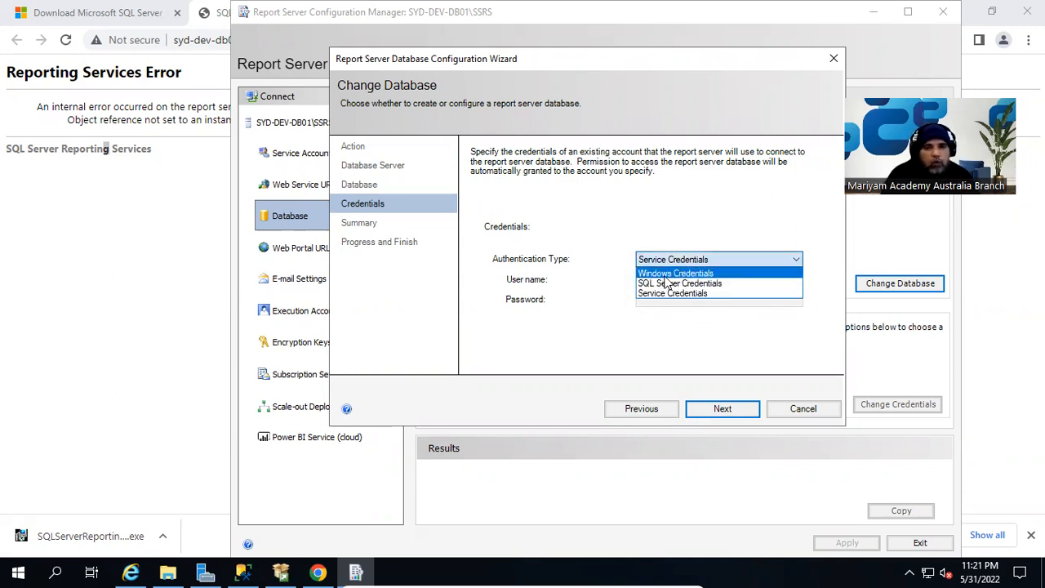
click(700, 237)
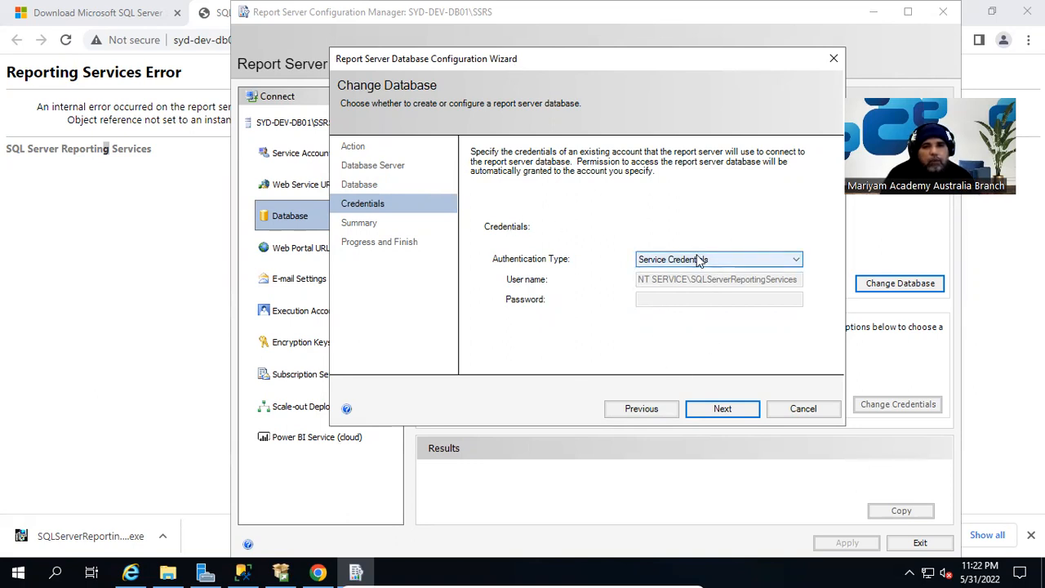
click(748, 264)
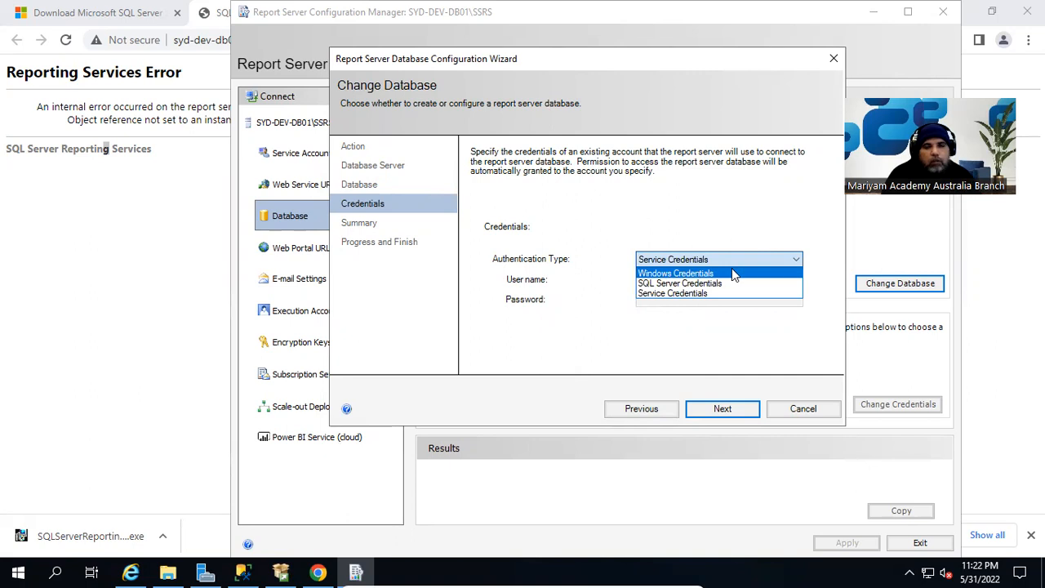
click(732, 272)
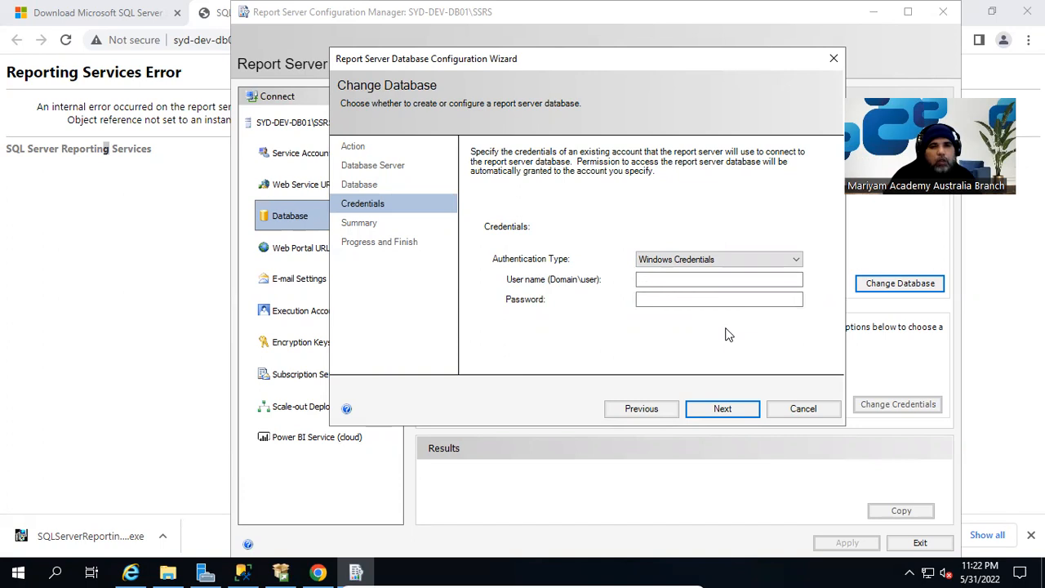
click(733, 260)
click(717, 293)
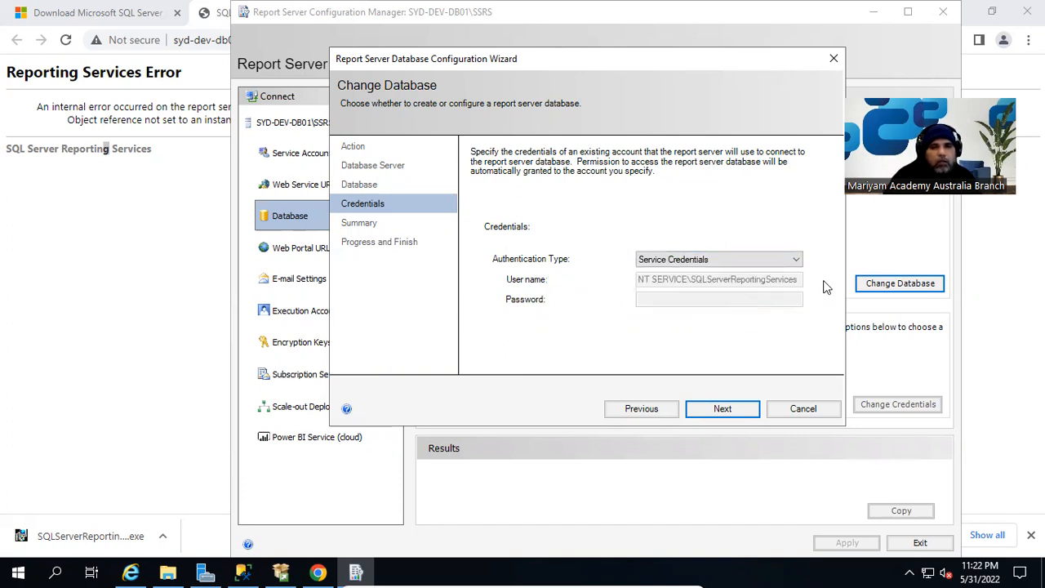
- Accept the service credentials, create the report server database from the summary, and finish the wizard
click(731, 415)
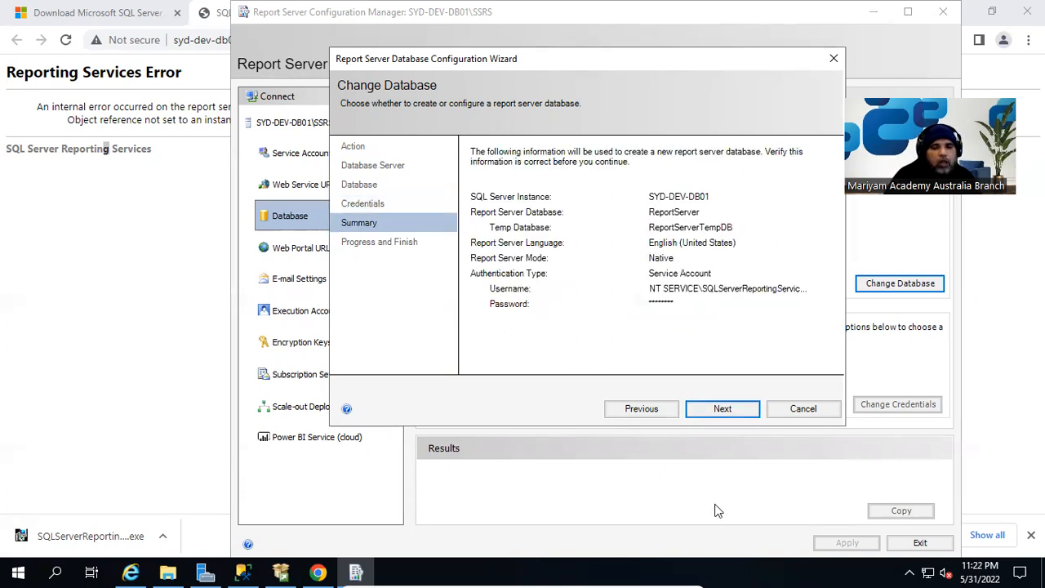
click(726, 421)
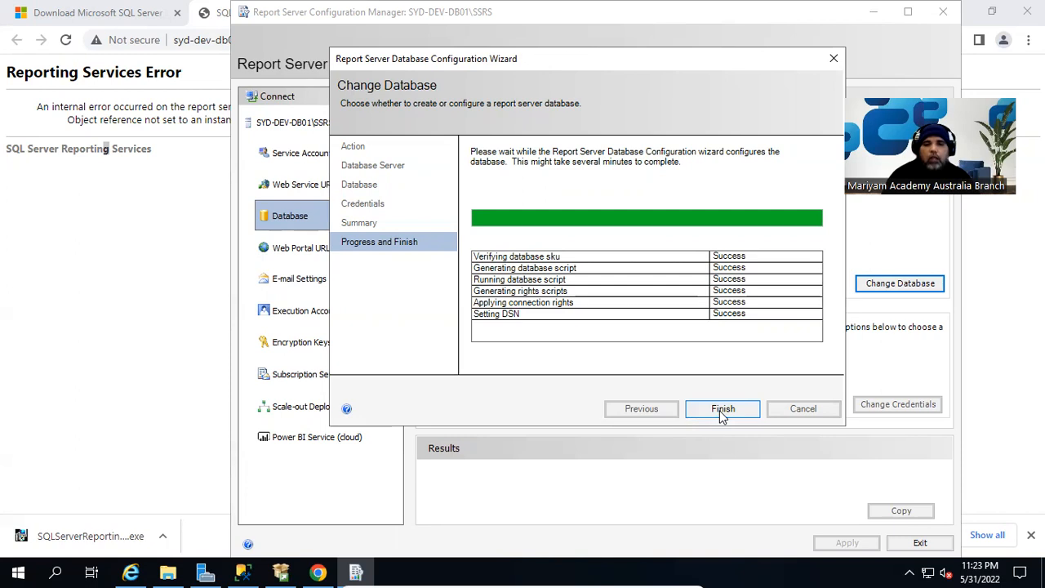
click(722, 412)
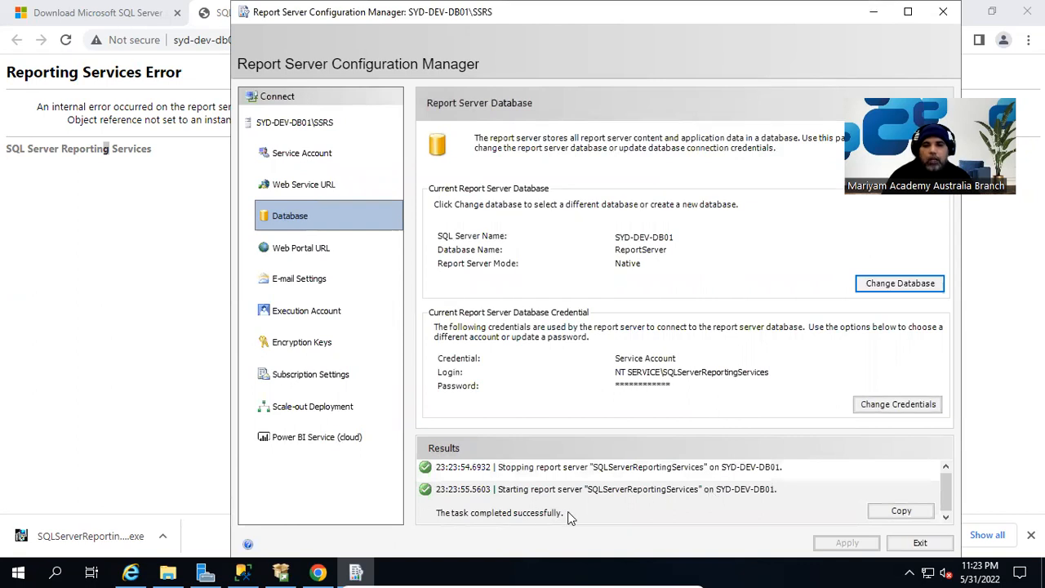
- Apply the Web Portal URL with the virtual directory Reports and review the results log
click(319, 249)
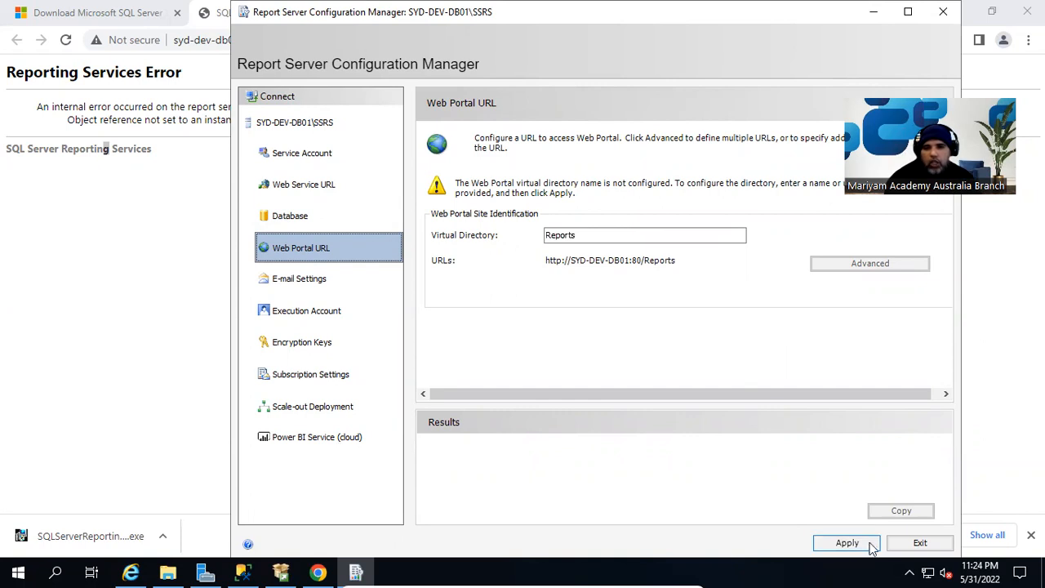
click(574, 237)
drag(628, 237, 358, 245)
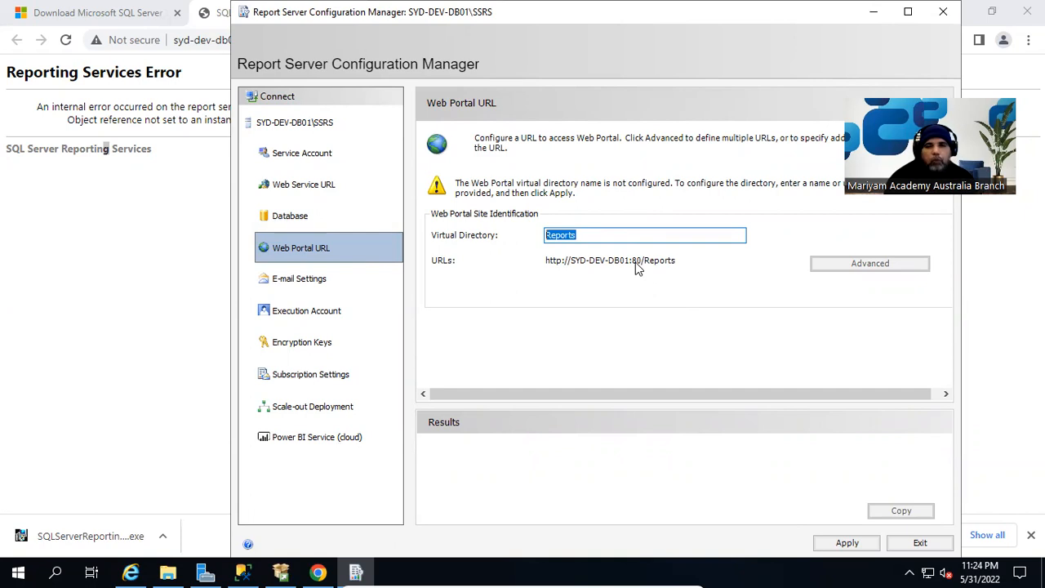
click(849, 542)
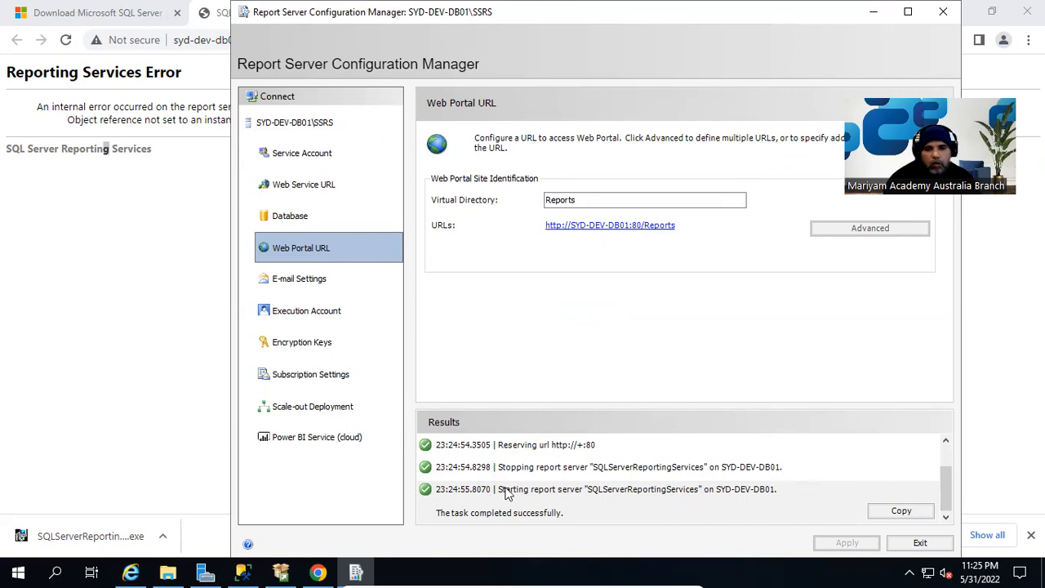
scroll(551, 486, up, 1)
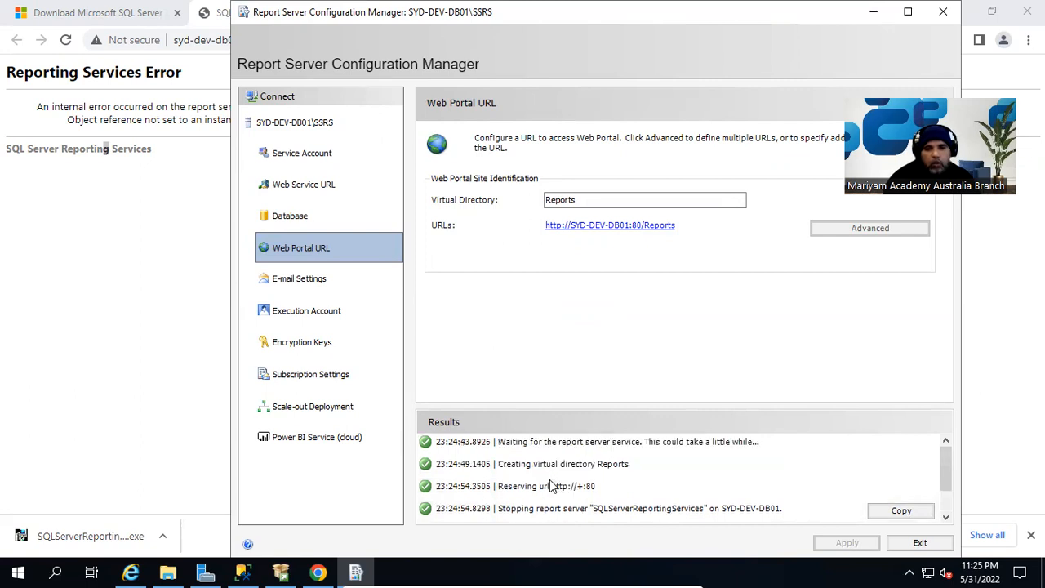
scroll(550, 479, down, 1)
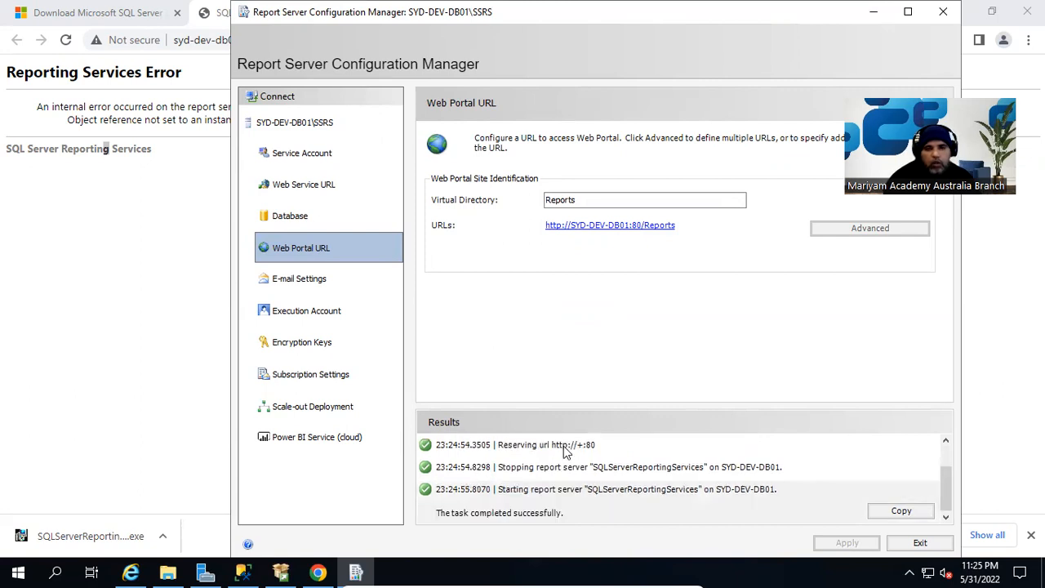
- Open the web portal URL for Reports in Internet Explorer and maximize the browser window
click(618, 235)
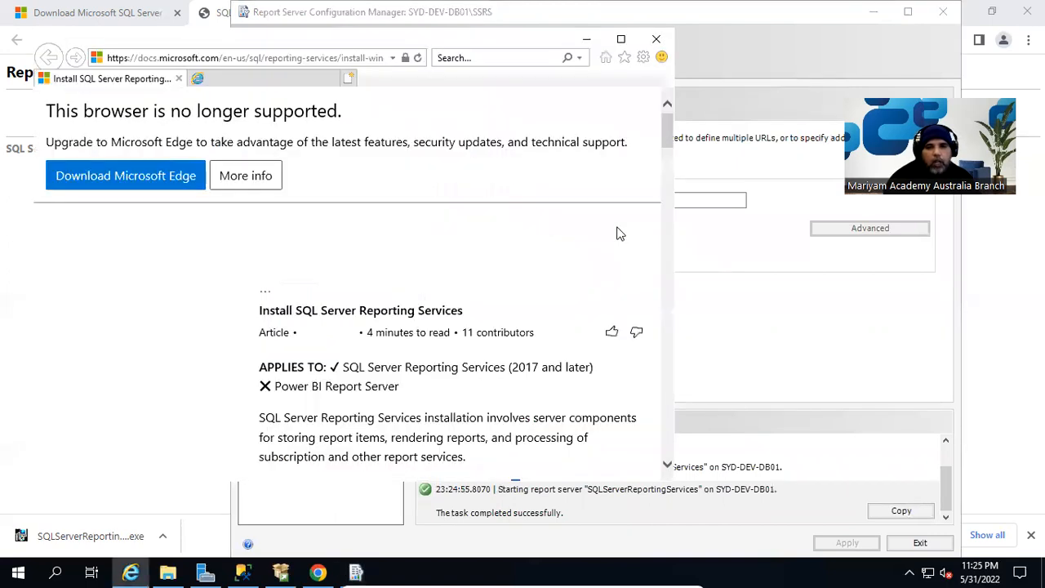
click(229, 57)
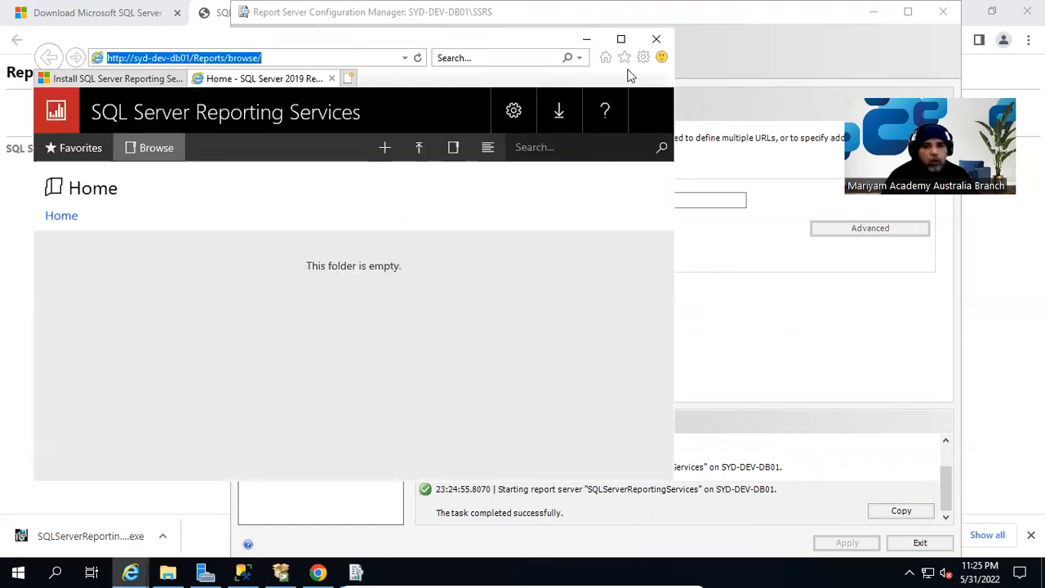
click(621, 39)
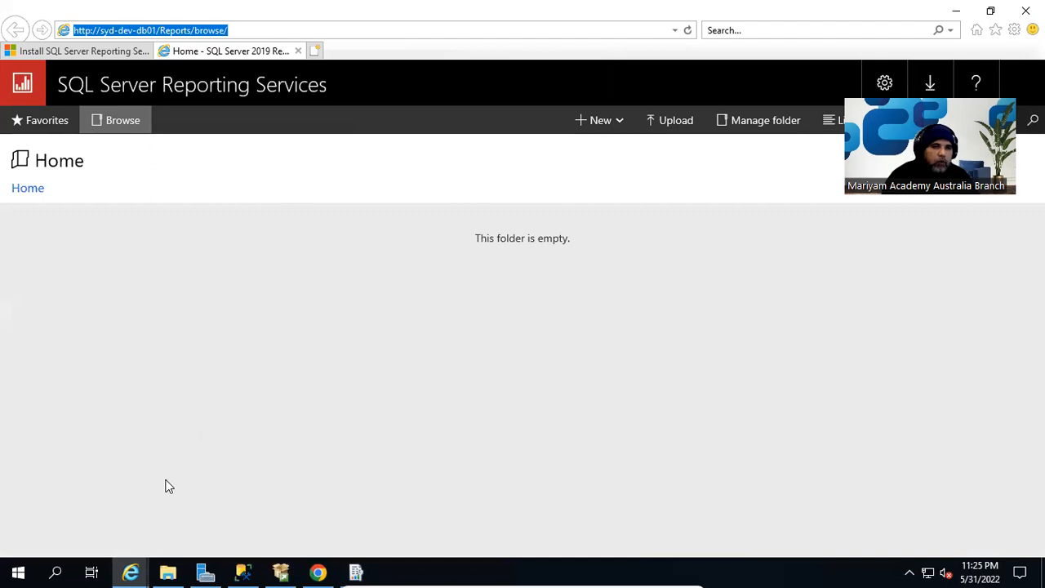
click(957, 12)
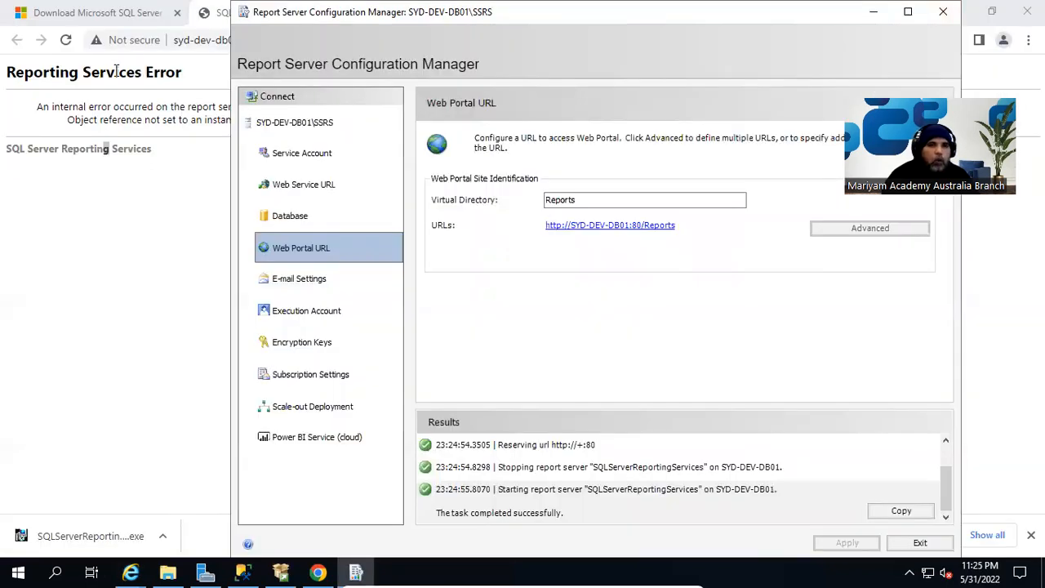
click(204, 18)
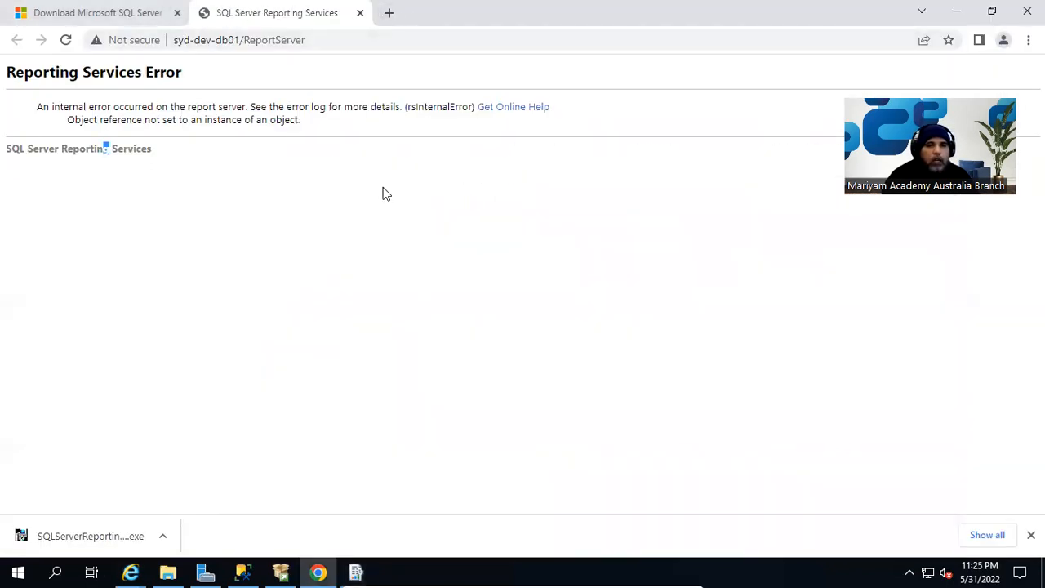
key(F5)
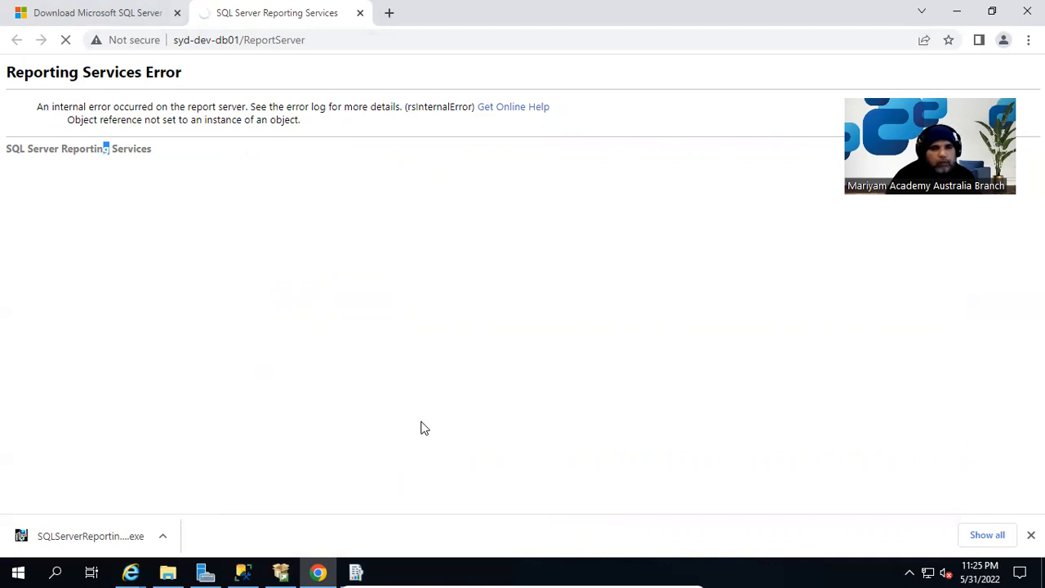
click(388, 17)
text(http://syd-dev-db01/Reports/)
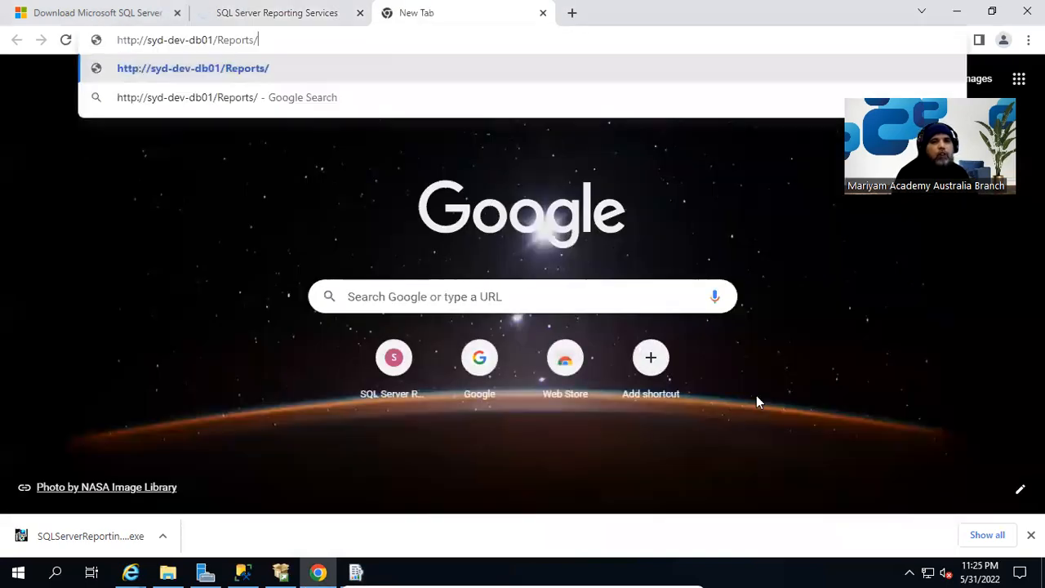
key(Return)
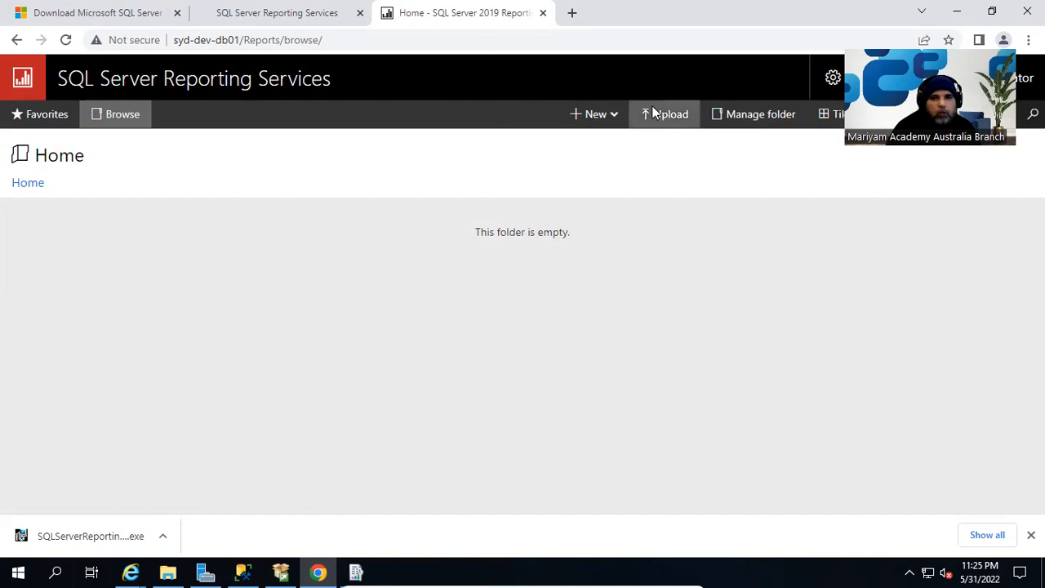
- Review the item types that can be created in the web portal, and check the reloaded ReportServer page
click(614, 116)
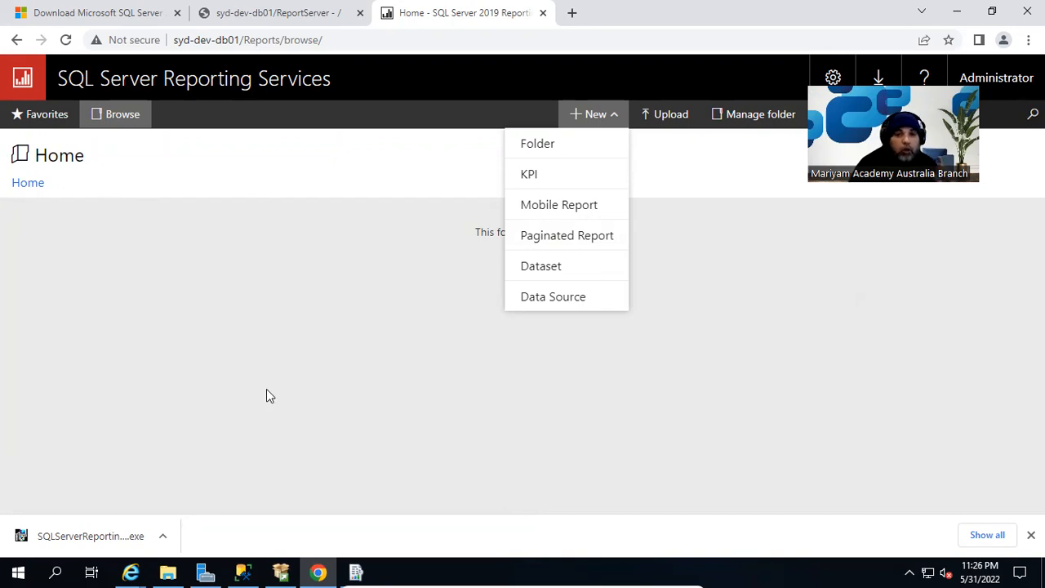
click(306, 283)
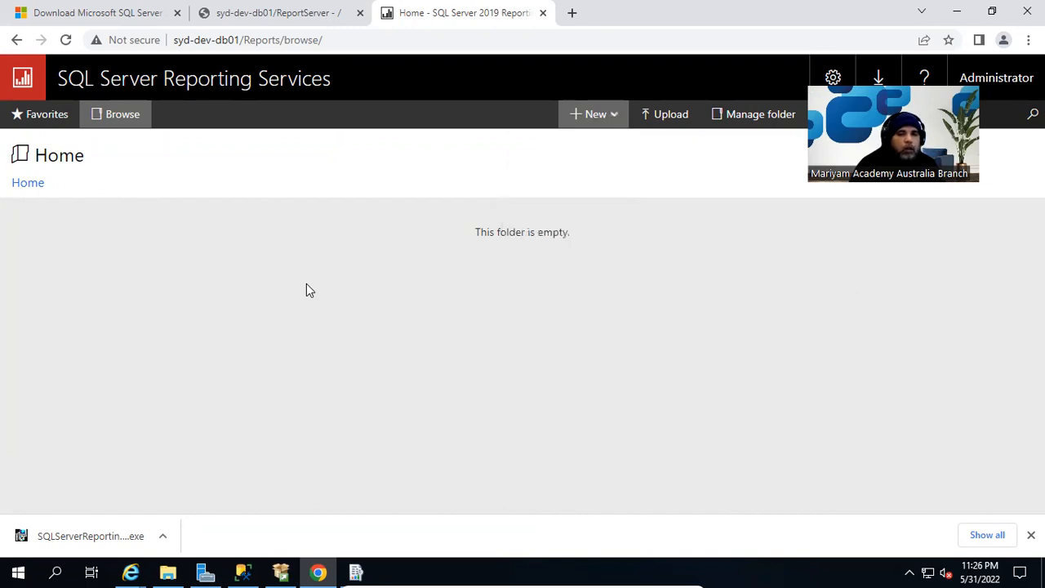
click(310, 25)
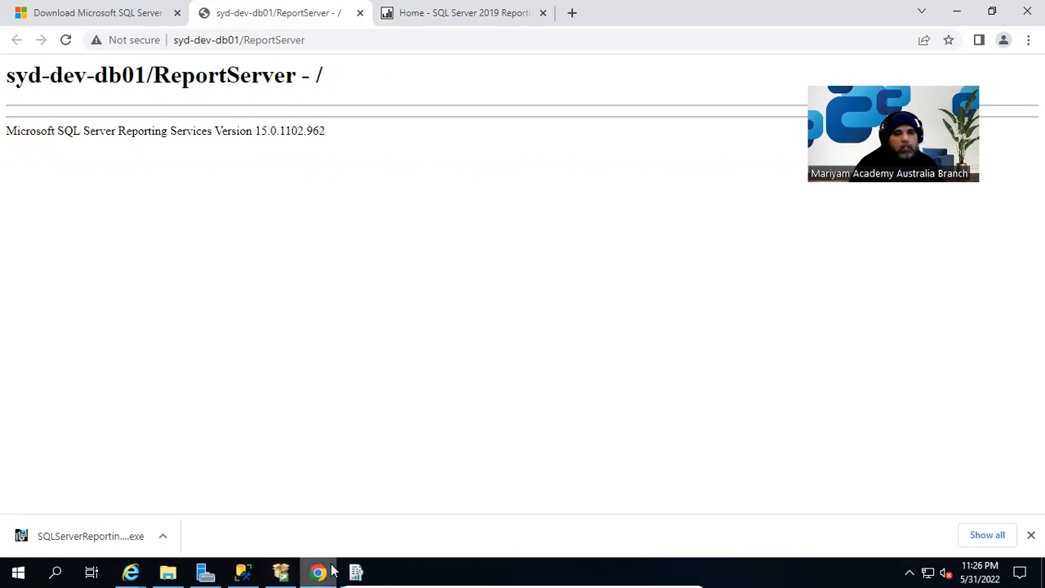
- Switch to SQL Server Management Studio and refresh the Databases folder of SYD-DEV-DB01
click(243, 572)
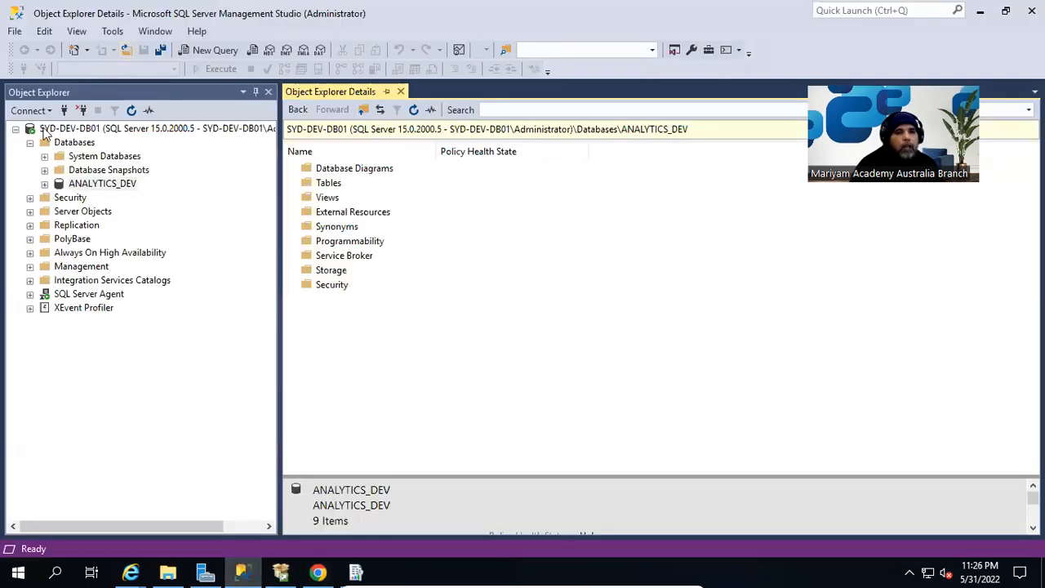
right_click(89, 147)
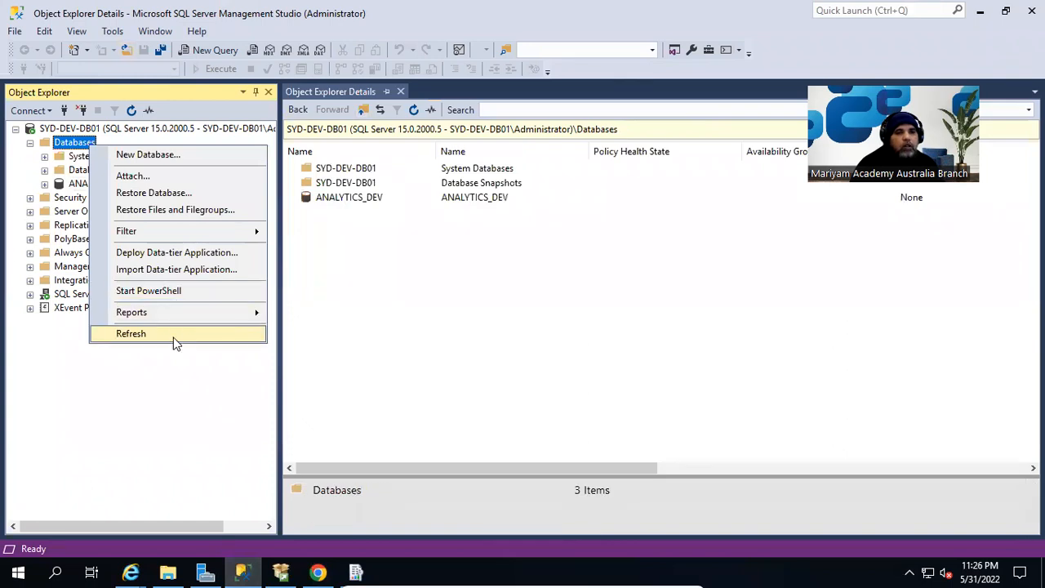
click(175, 335)
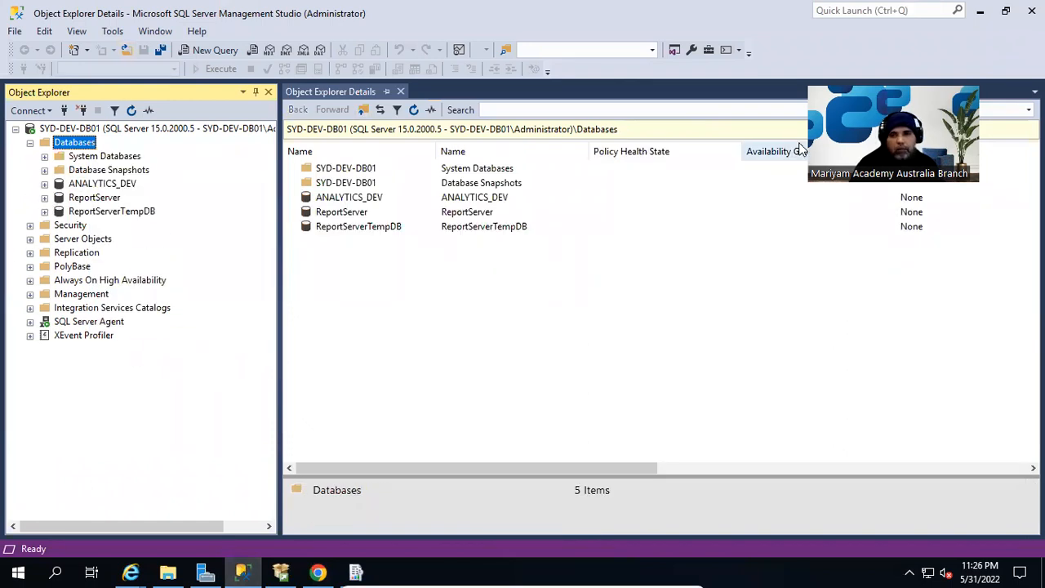
drag(647, 460, 363, 493)
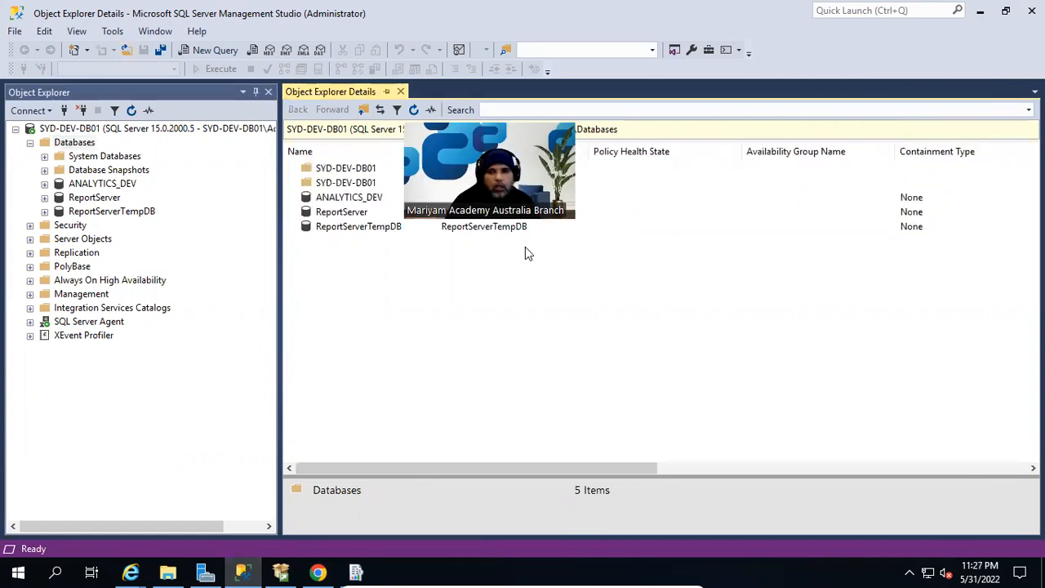
- Hide the Containment Type, Policy Health State, Availability Group Name and Synchronization State columns in the Databases details list
right_click(630, 155)
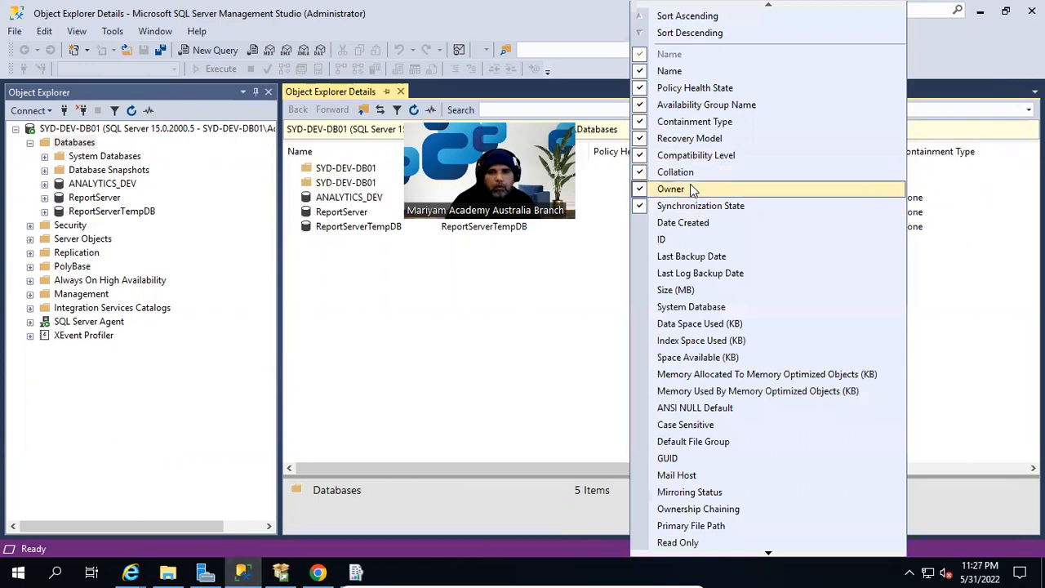
click(695, 122)
right_click(656, 152)
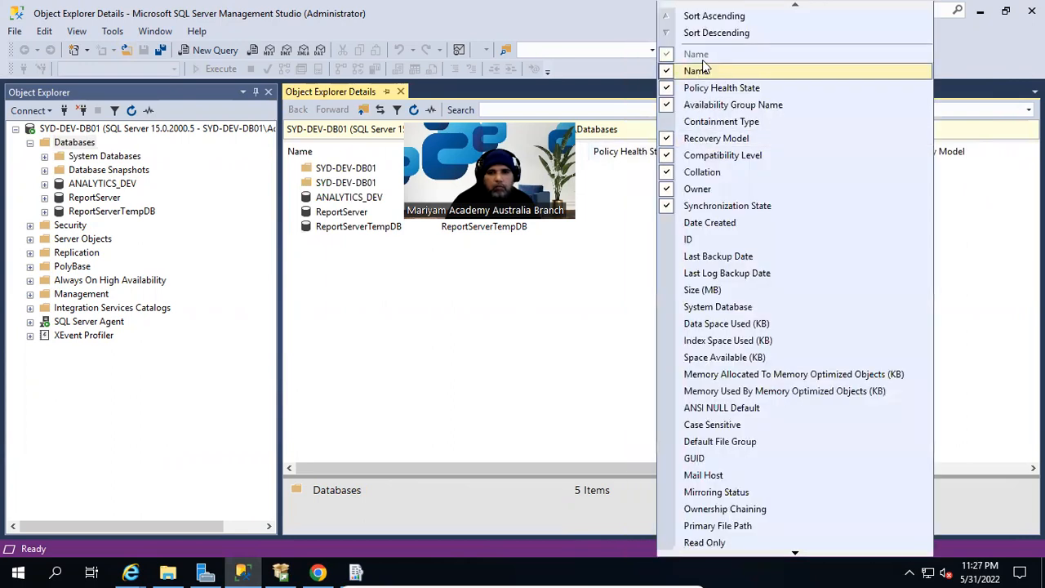
click(711, 87)
right_click(637, 157)
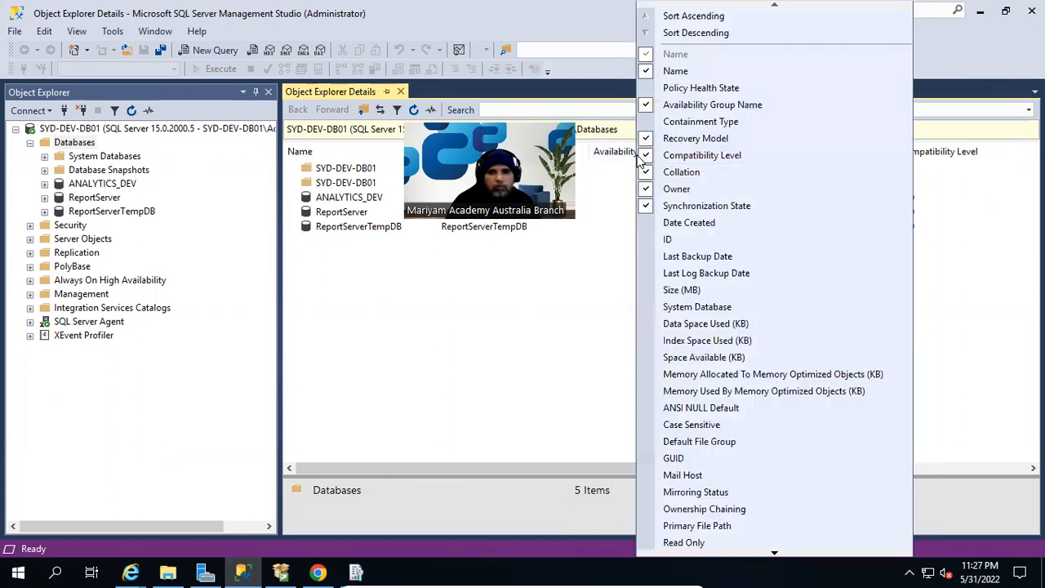
click(710, 105)
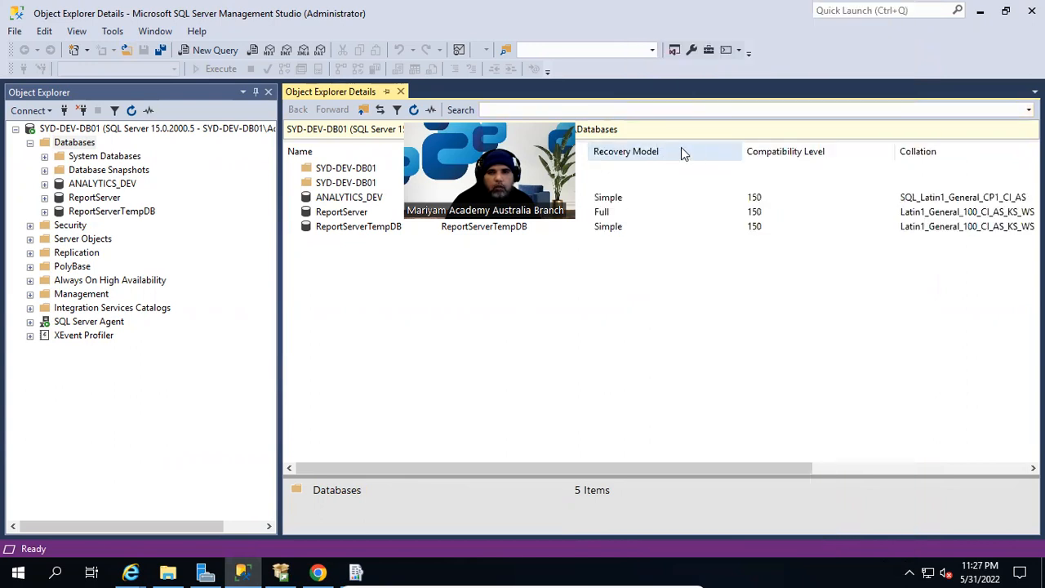
right_click(685, 156)
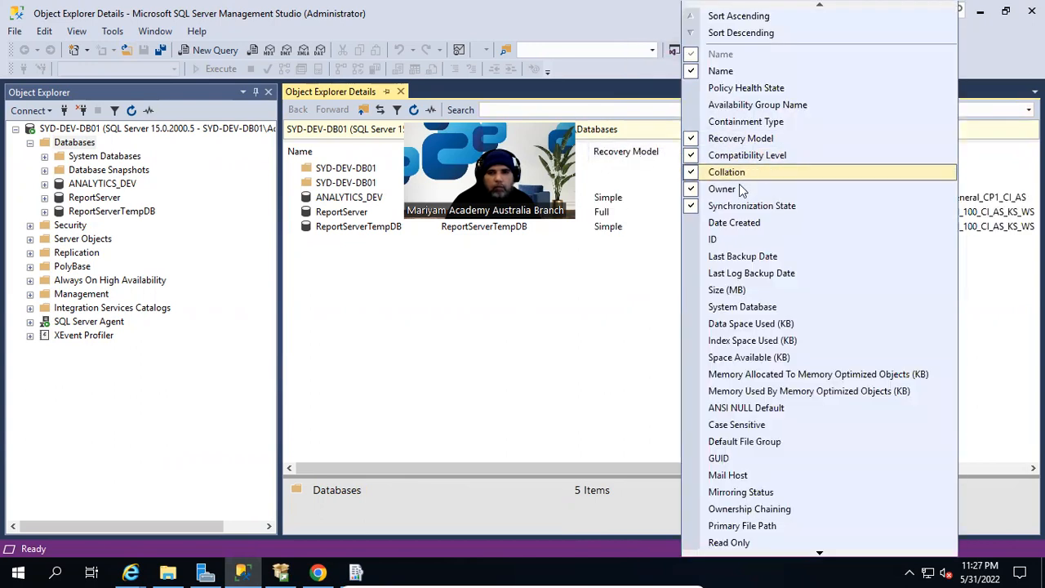
click(743, 206)
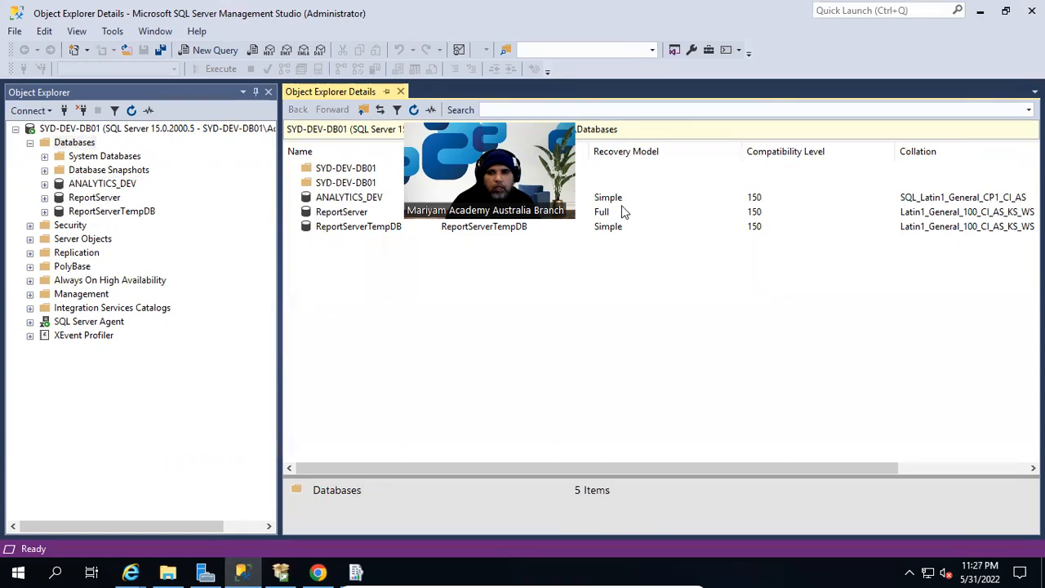
- Narrow the Object Explorer tree and hide the Compatibility Level and Collation columns in the Databases details list
drag(279, 242, 158, 242)
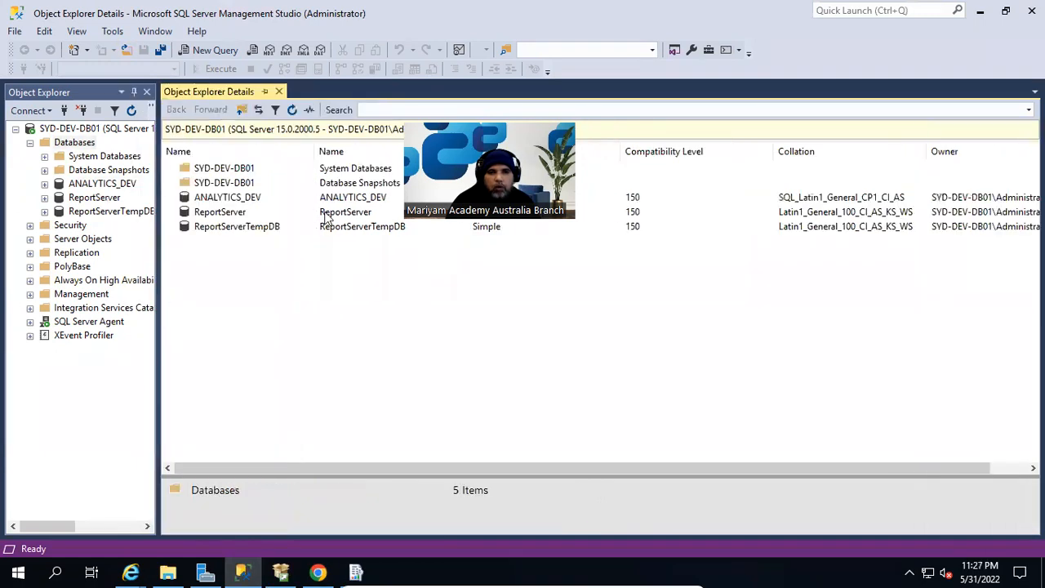
right_click(690, 147)
click(695, 155)
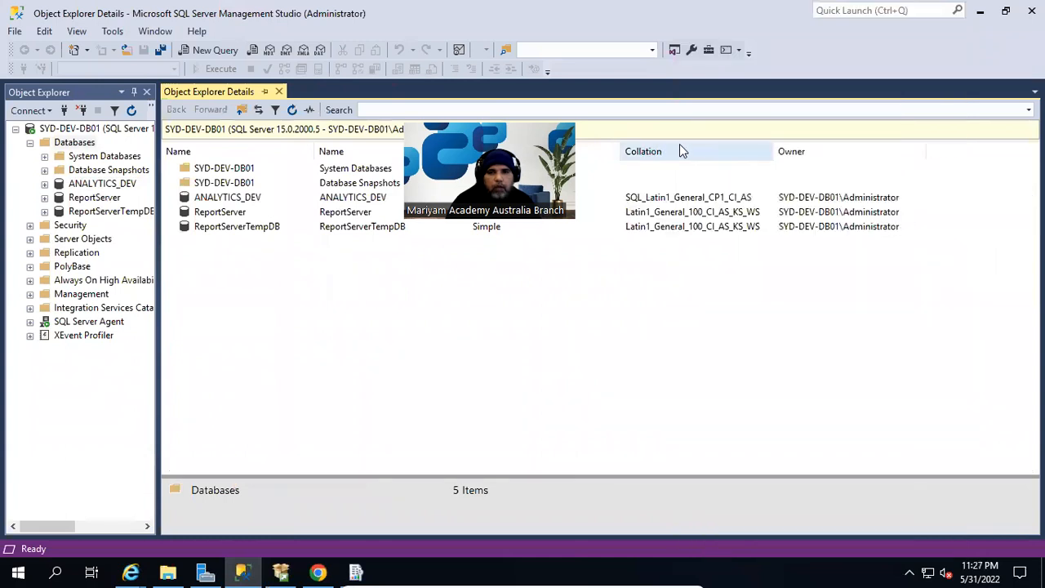
right_click(680, 146)
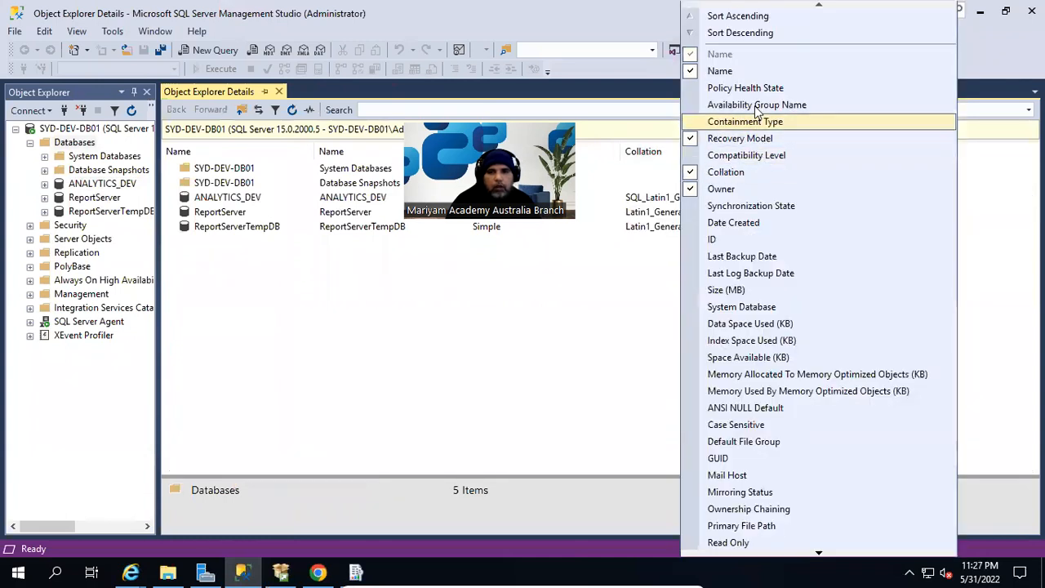
click(739, 173)
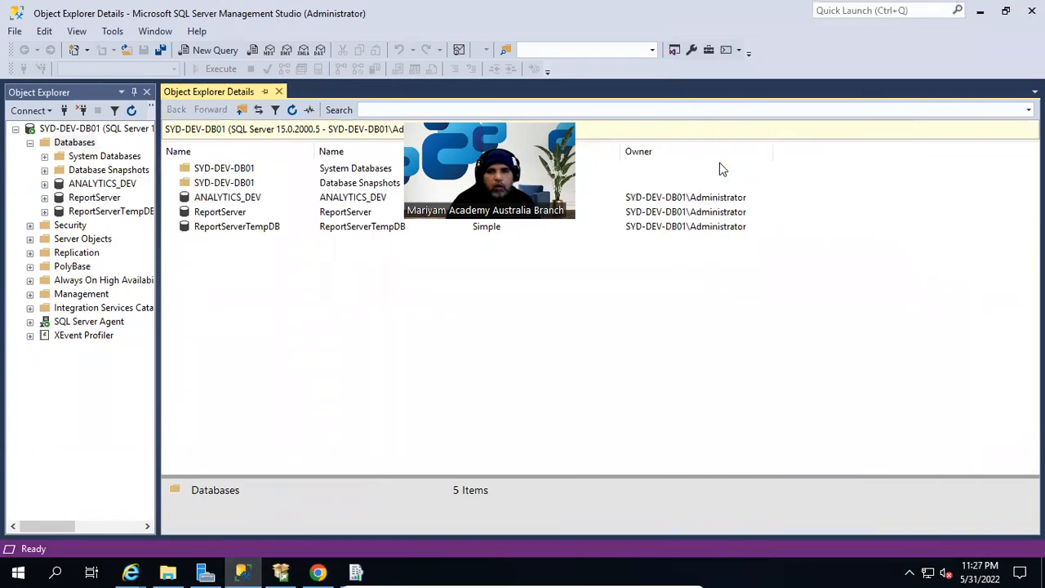
- Show the System Database column in the Databases details list
right_click(652, 157)
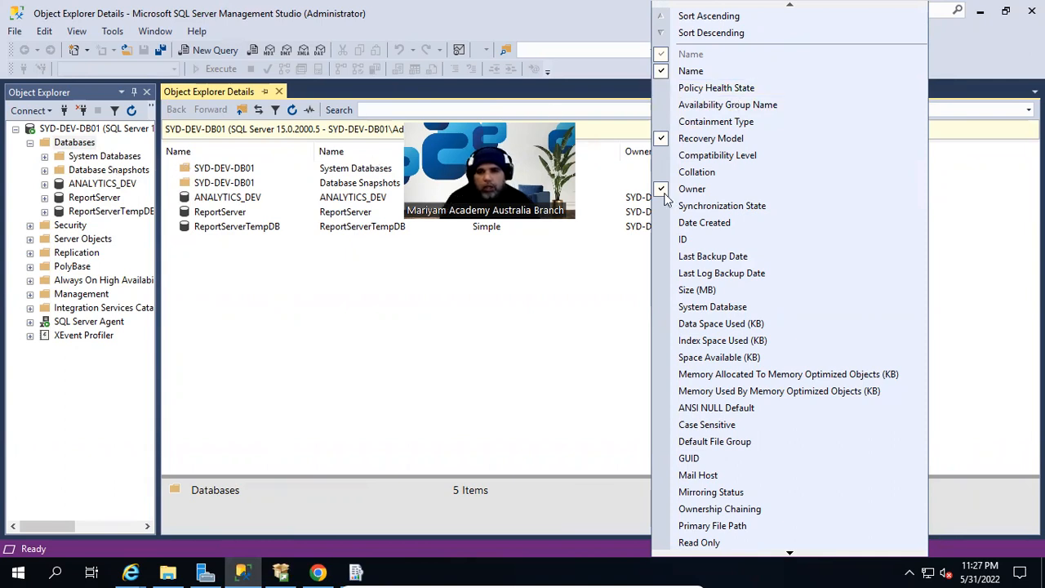
click(712, 306)
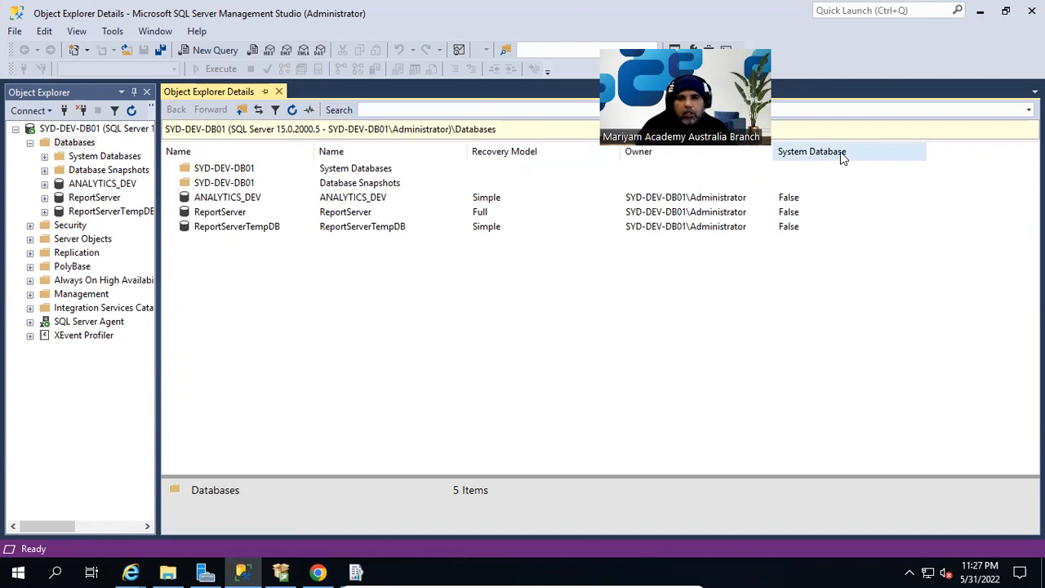
- Expand System Databases, show its details list, and check which columns can be displayed there
click(44, 156)
click(117, 157)
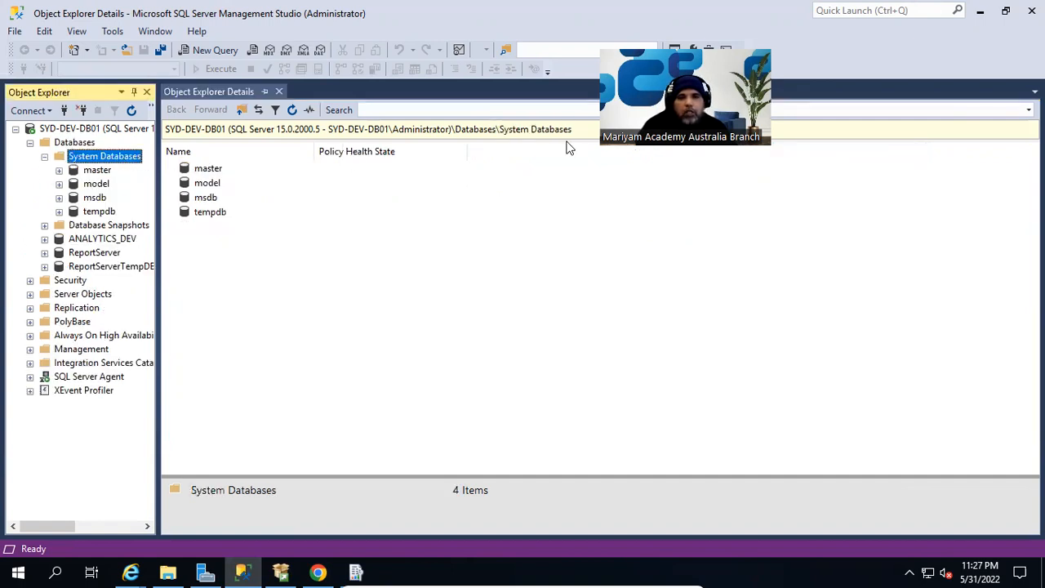
right_click(494, 150)
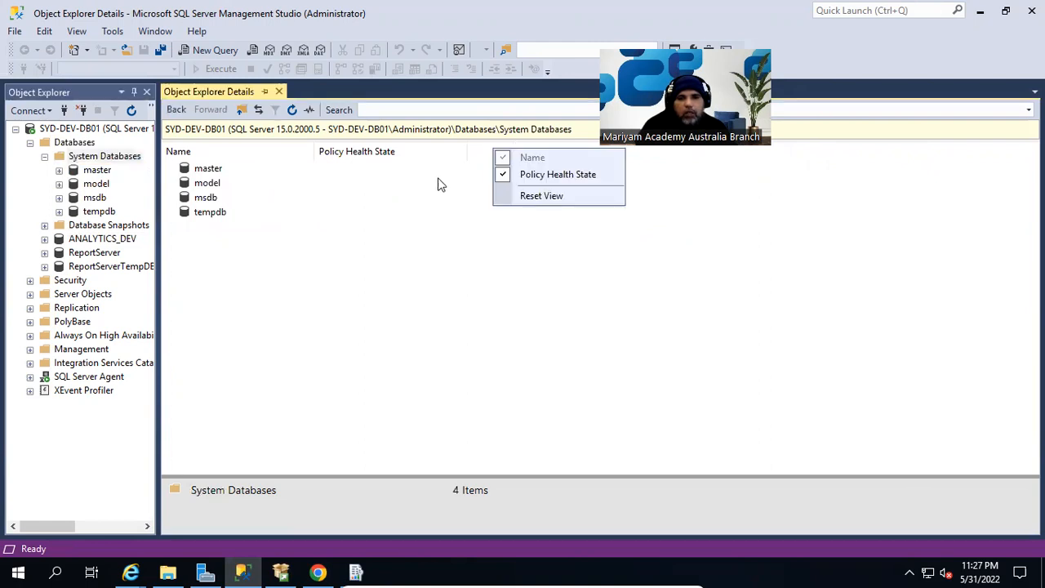
right_click(329, 157)
right_click(267, 154)
click(591, 269)
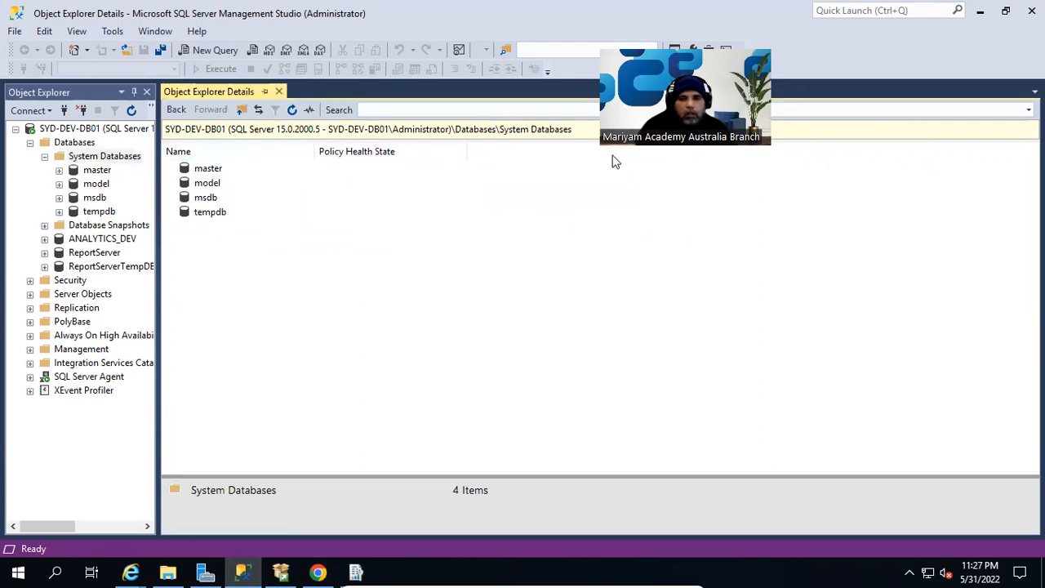
right_click(618, 148)
click(369, 137)
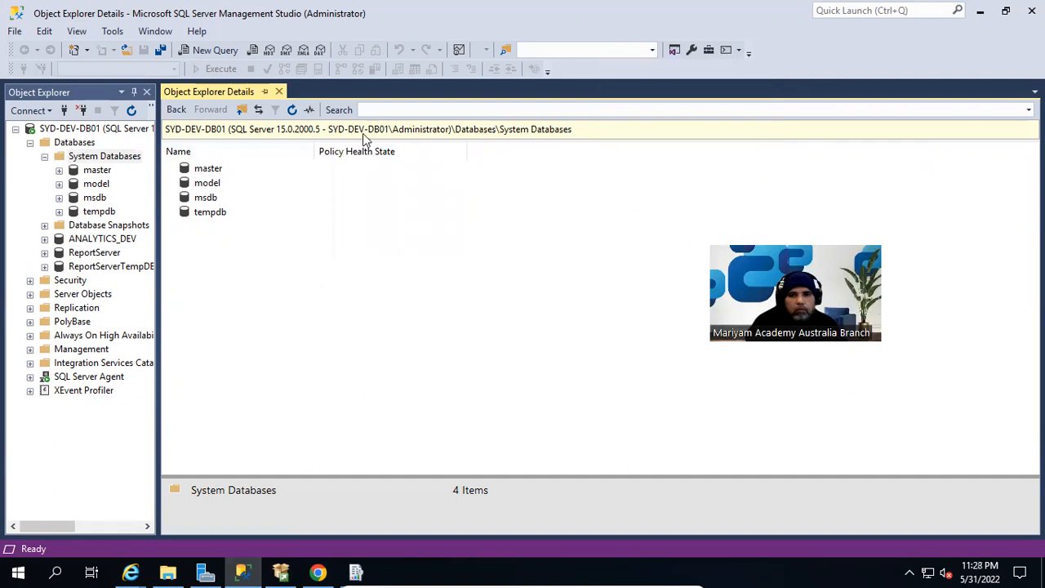
- Reset the System Databases details view and check its column choices again
right_click(242, 158)
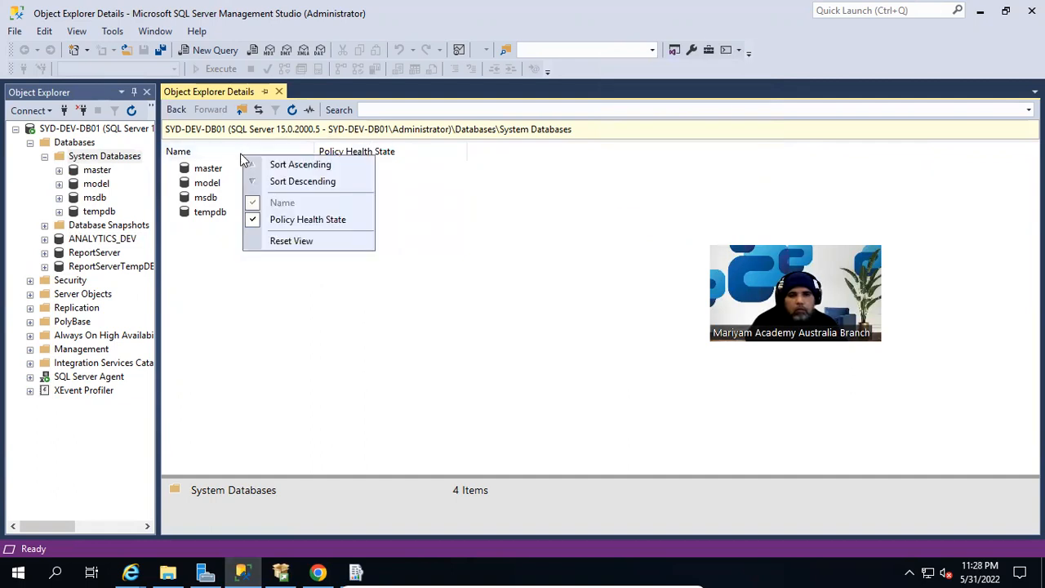
click(304, 242)
right_click(458, 159)
click(575, 149)
right_click(576, 148)
click(558, 149)
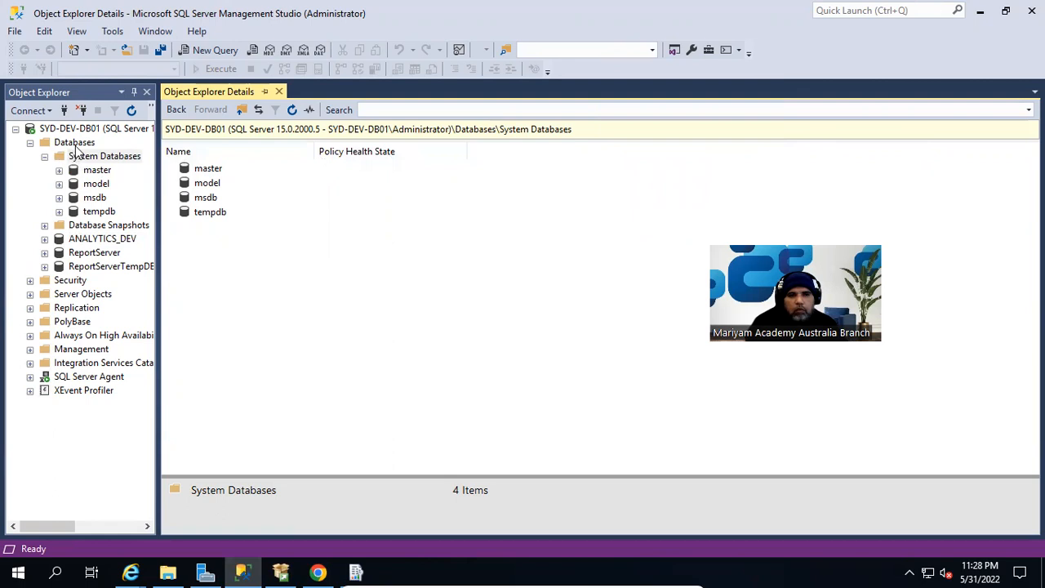
- Compare the Databases details list with the System Databases list and recheck the latter's available columns
click(74, 144)
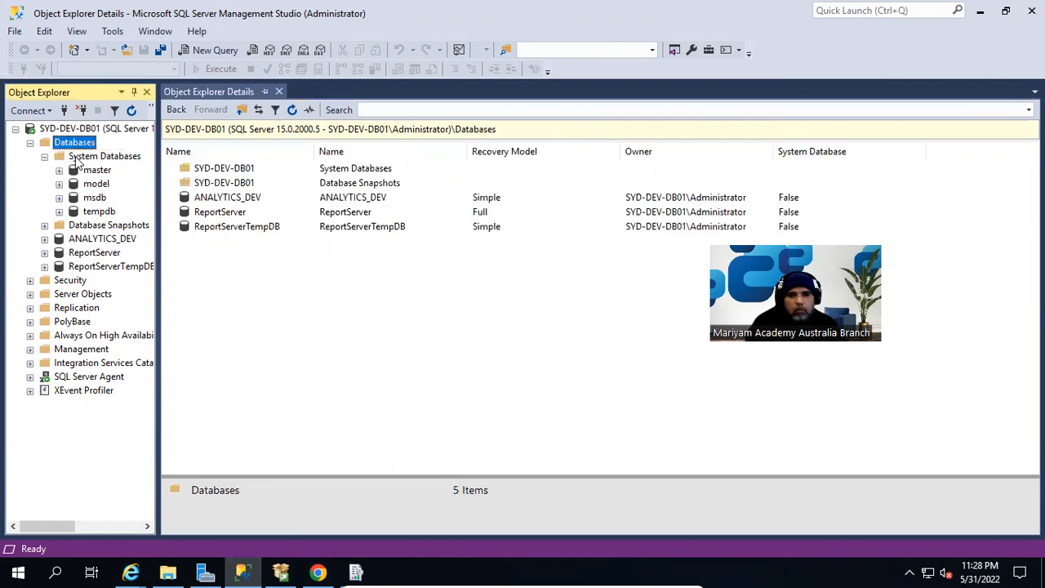
click(80, 159)
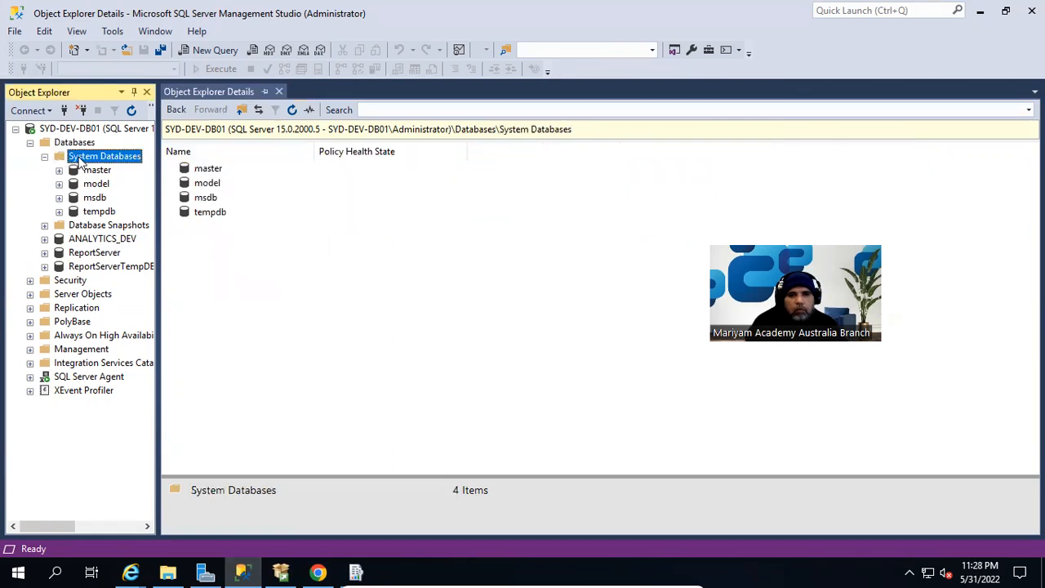
right_click(526, 151)
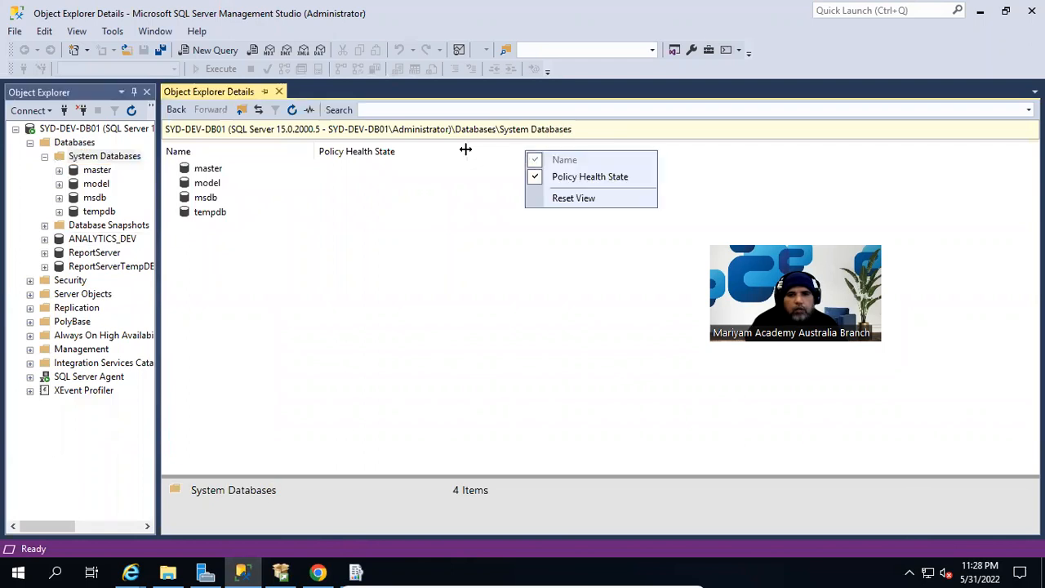
right_click(746, 147)
click(788, 131)
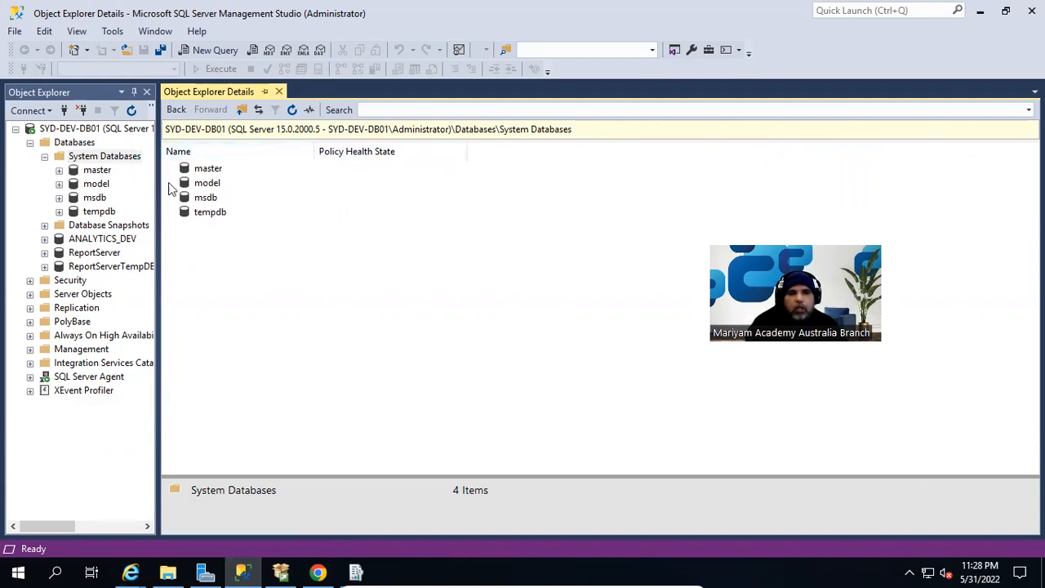
- Return to the Databases details list and hide its System Database column
click(89, 146)
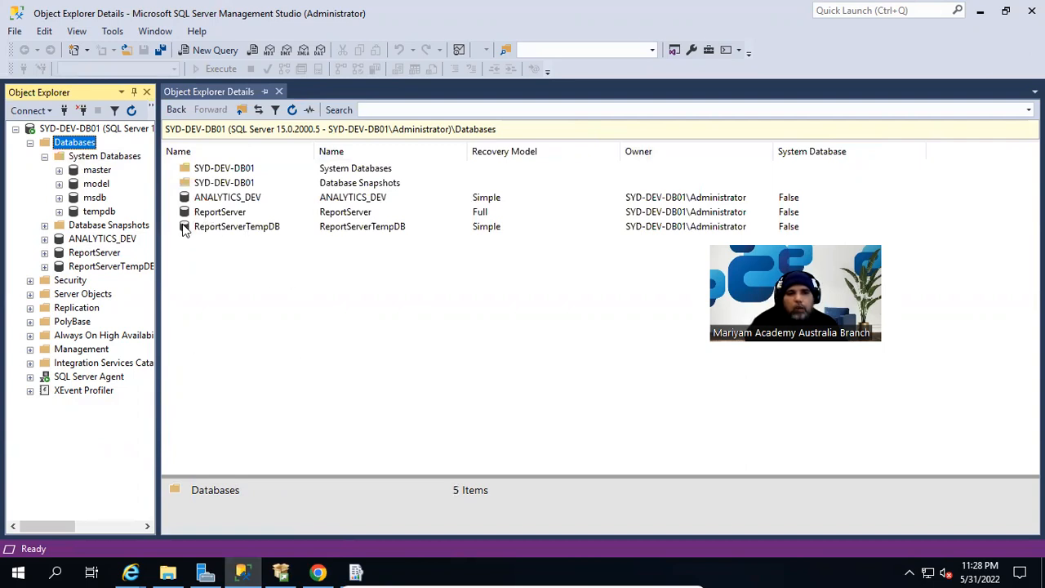
right_click(804, 155)
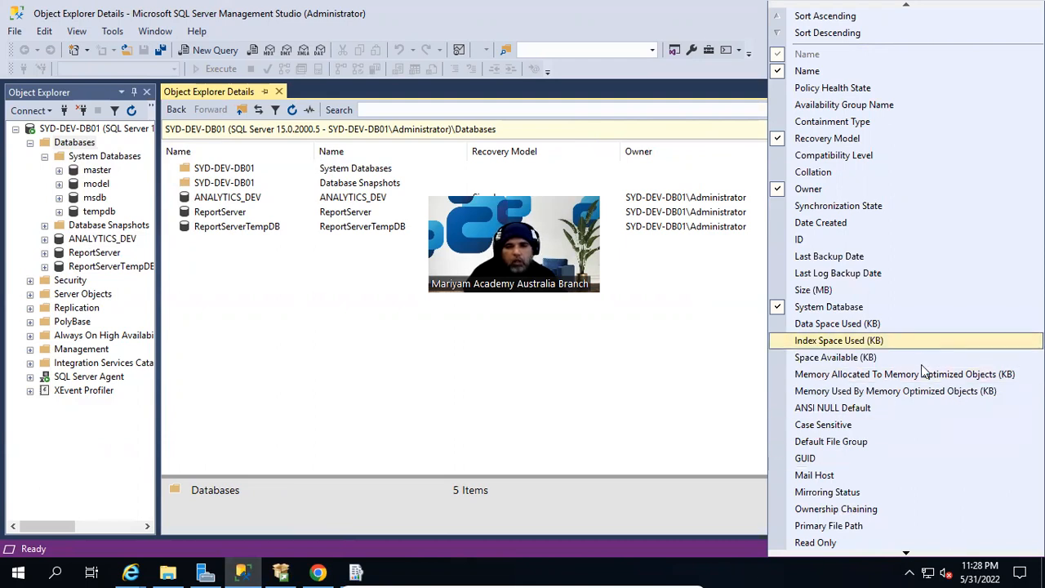
click(859, 307)
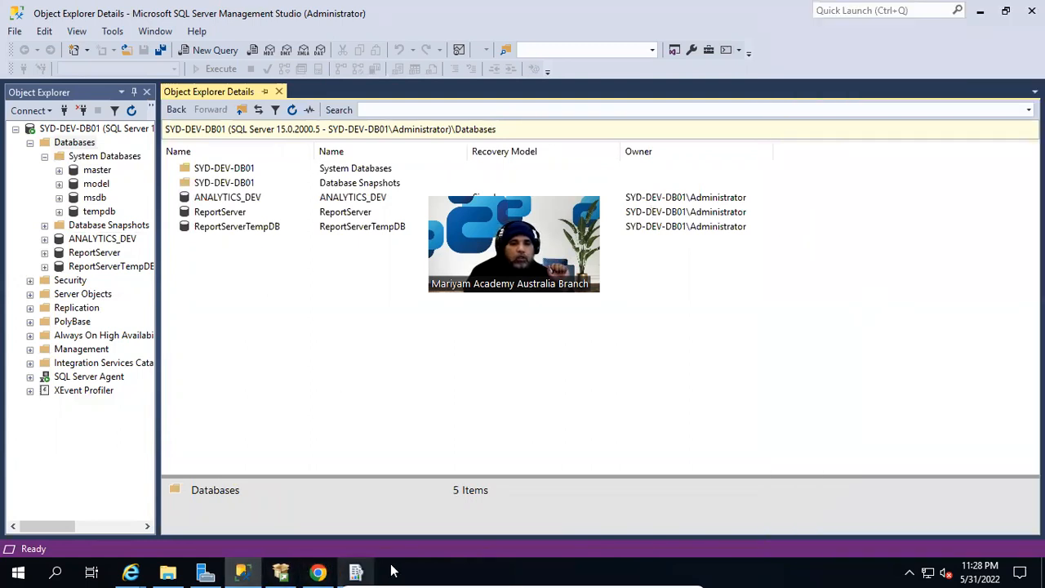
- Look at Report Server Configuration Manager, then switch to Chrome and show the Reports web portal home page
click(357, 572)
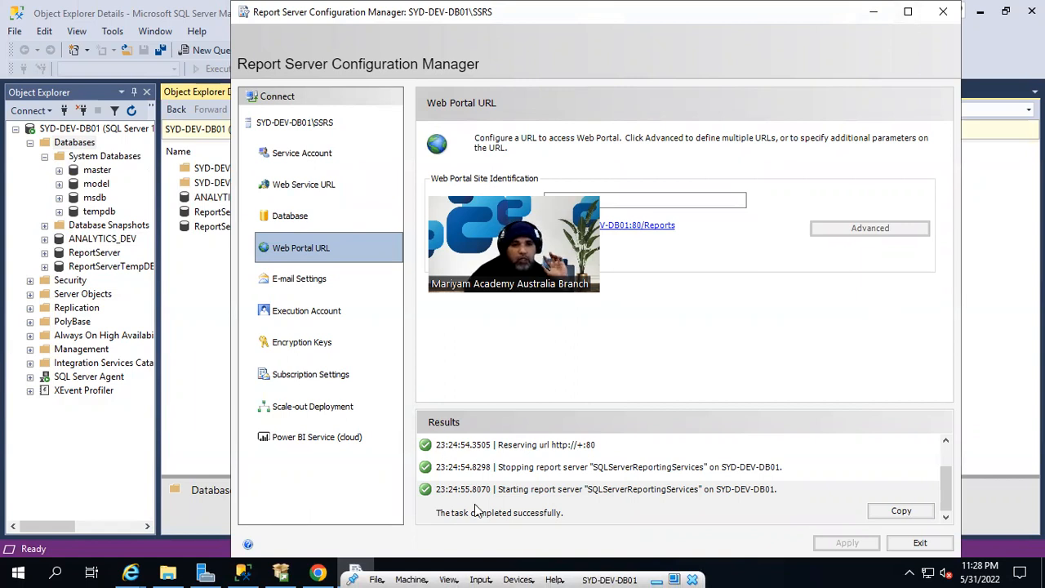
click(318, 572)
click(483, 12)
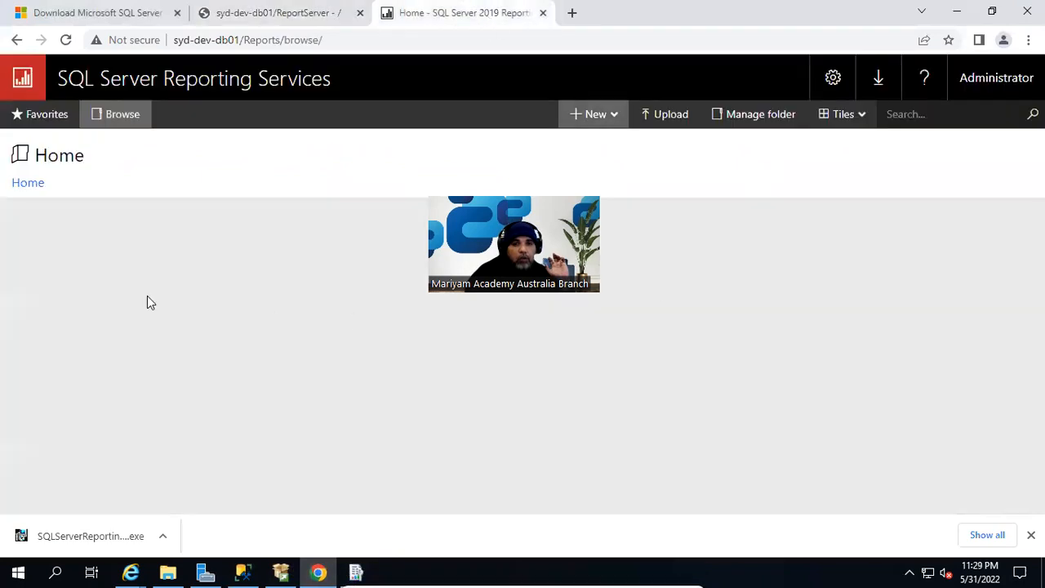